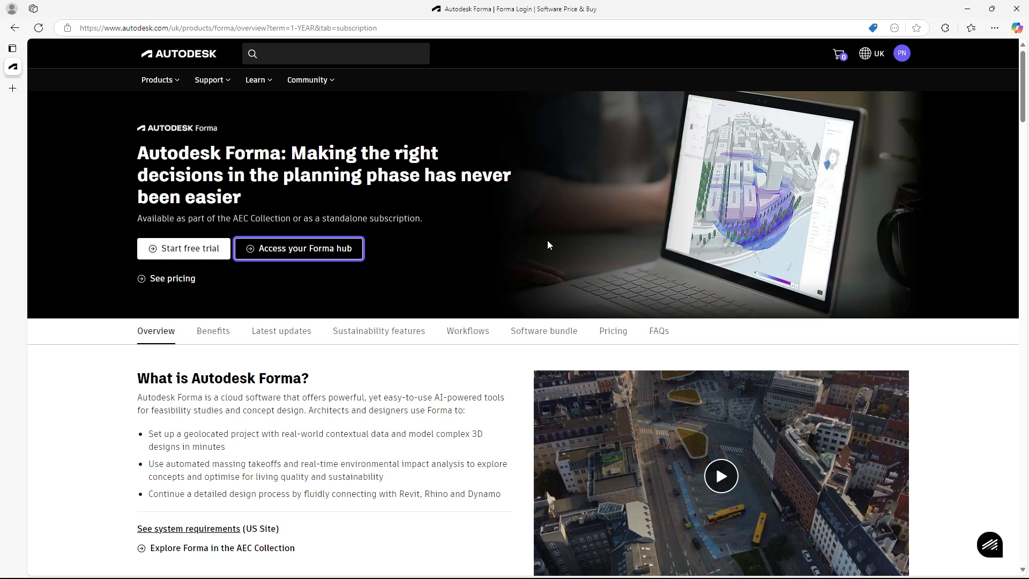
- Access the Forma hub from the product page and open the available EU hub
left_click(319, 252)
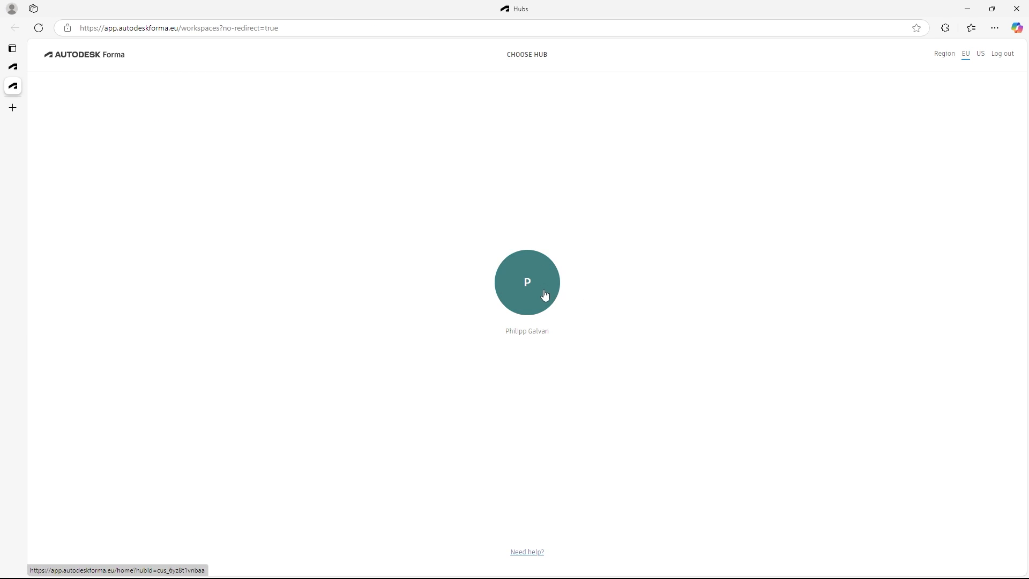
triple_click(544, 55)
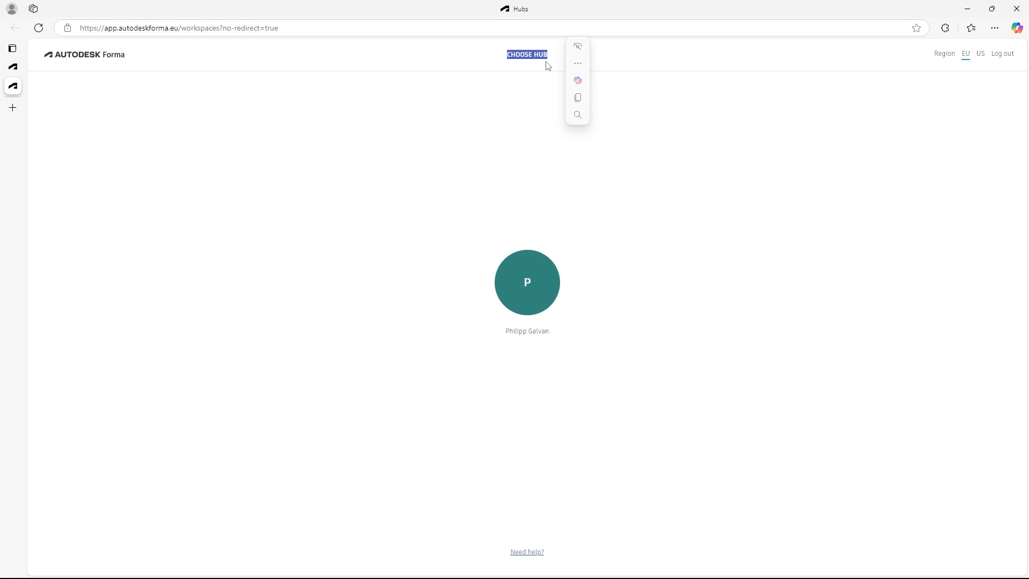
left_click(530, 256)
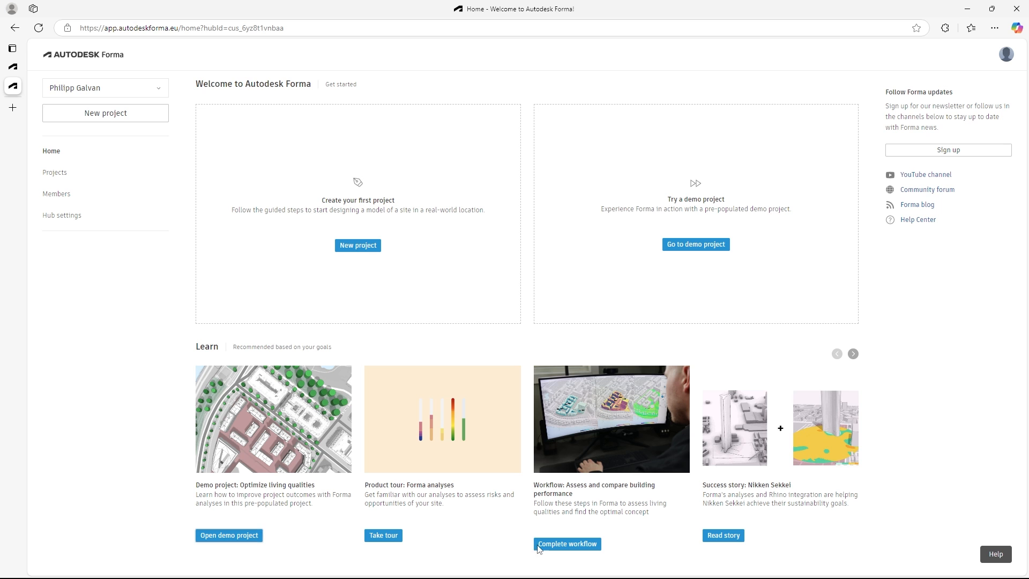
- Look through the Learn recommendations, the help options and the list of hubs on the home page
left_click(853, 355)
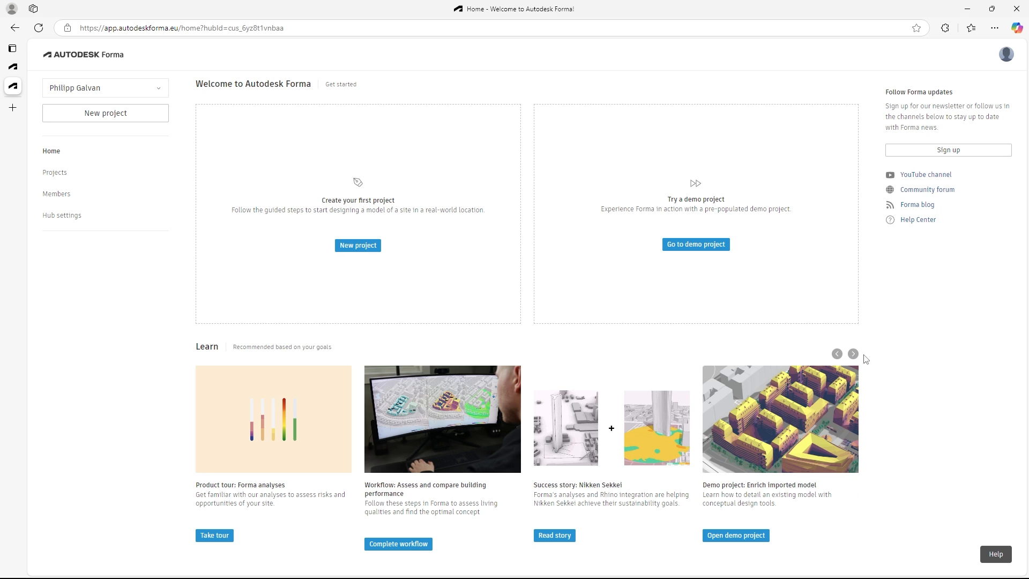
left_click(853, 355)
left_click(853, 354)
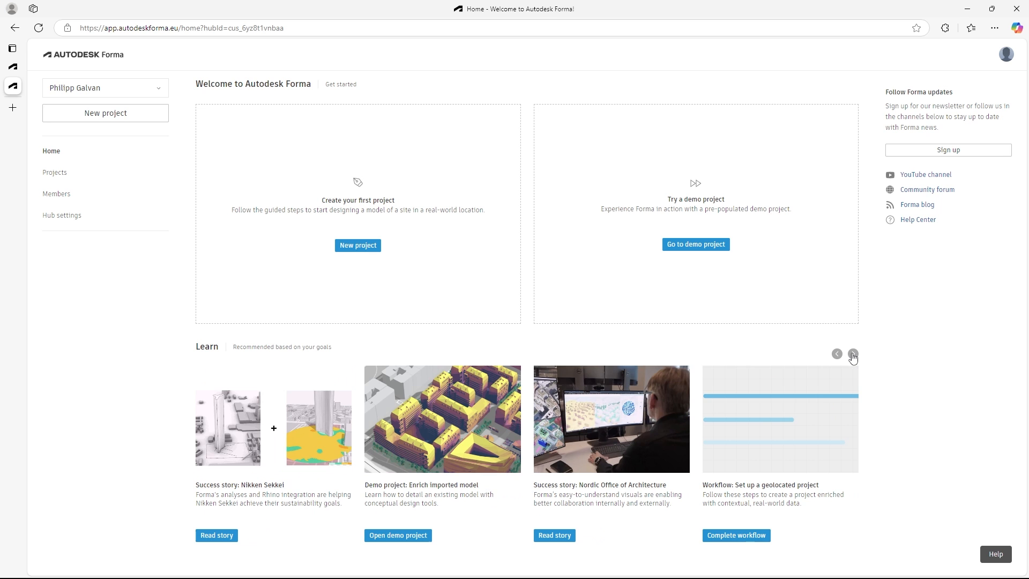
left_click(991, 562)
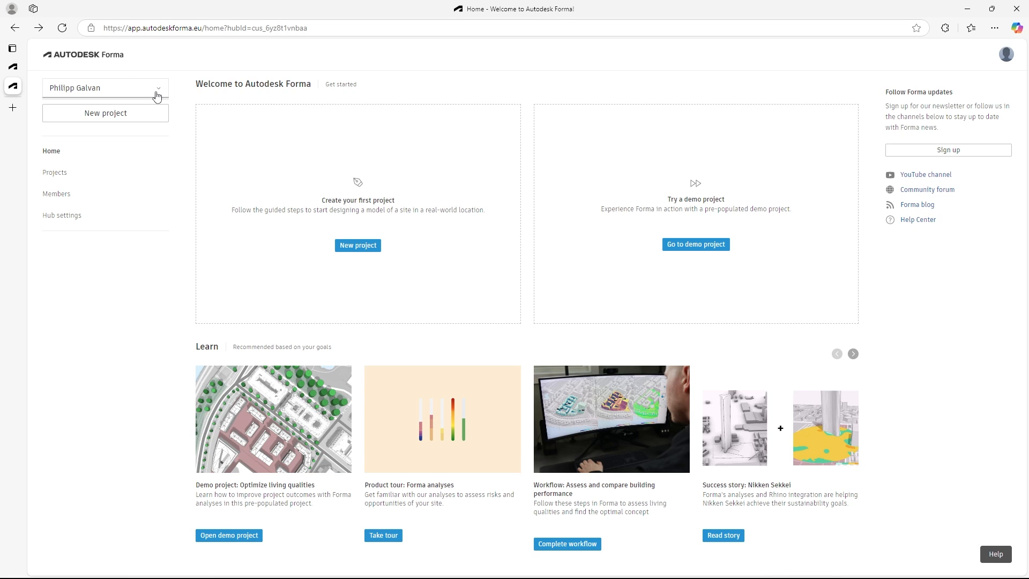
left_click(156, 93)
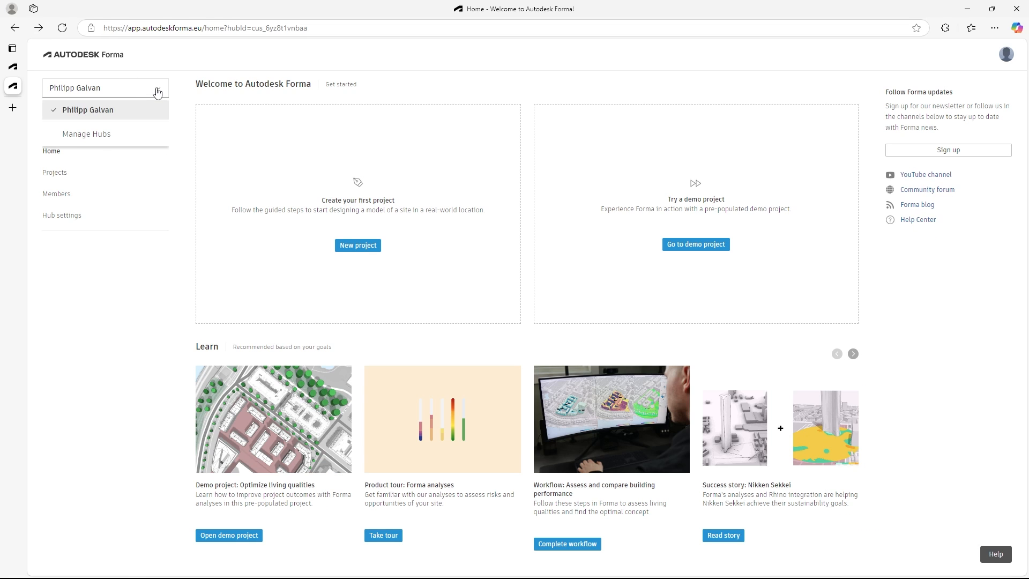
left_click(125, 284)
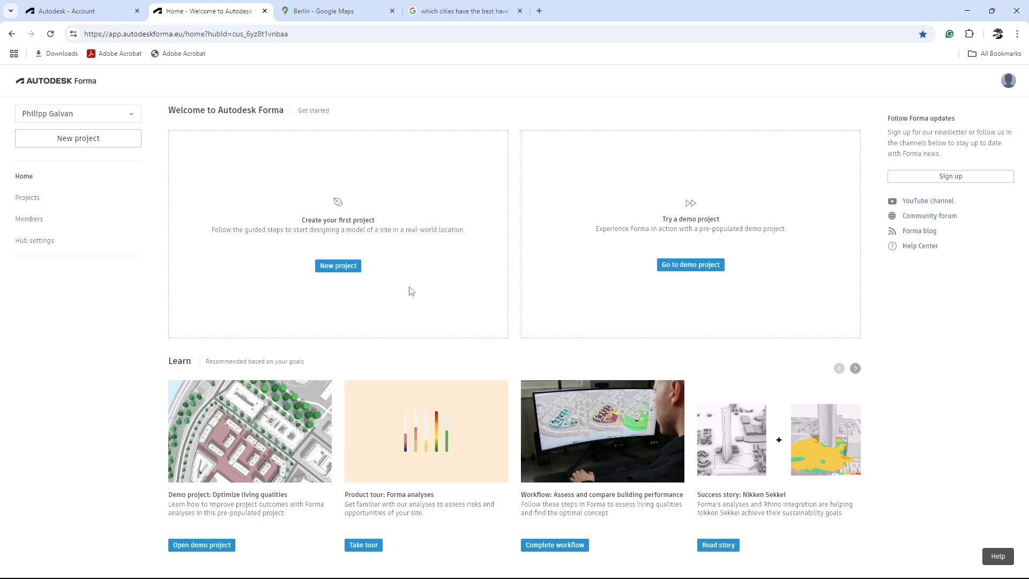
- Create a new project with a map area about 736 m square around Marsh Wall, near Canary Wharf in London
left_click(360, 271)
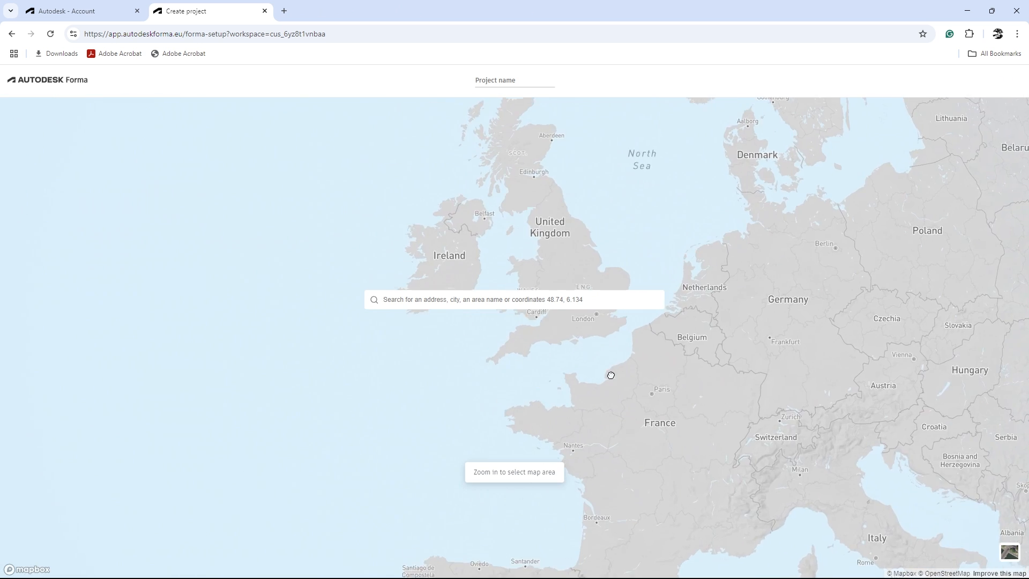
scroll(593, 418, "down", 10)
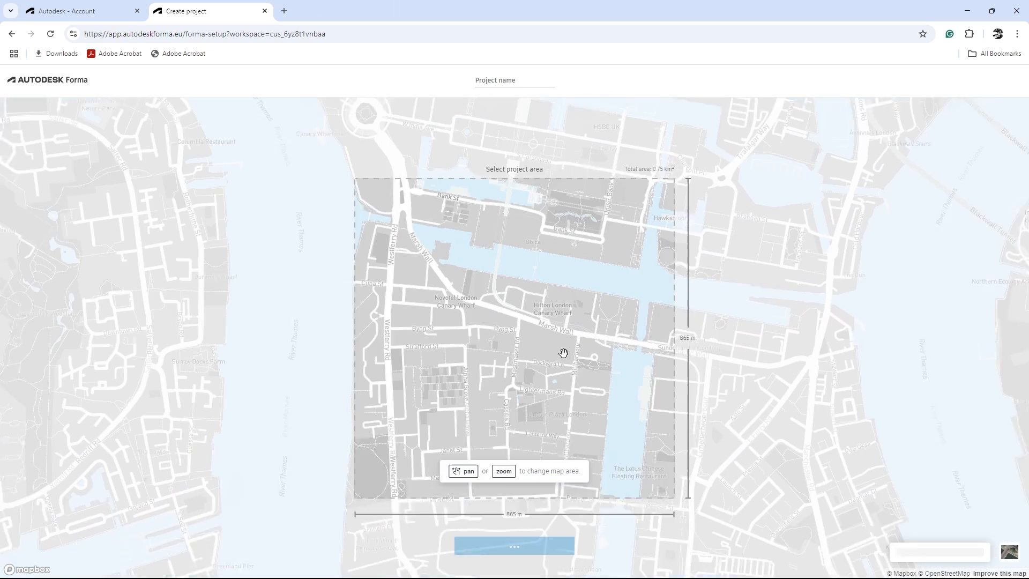
left_click_drag(527, 347, 534, 364)
scroll(534, 364, "up", 3)
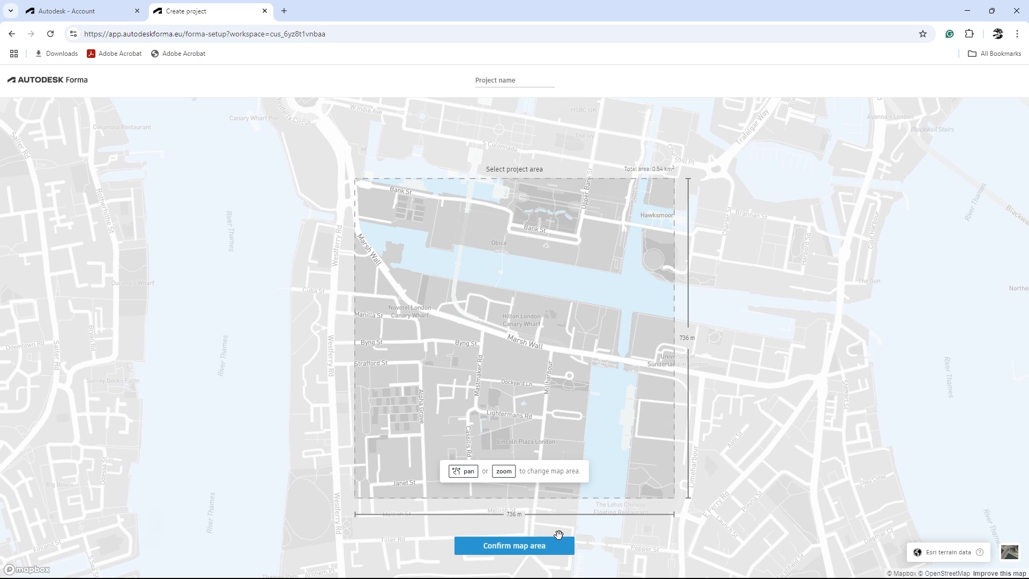
left_click(527, 546)
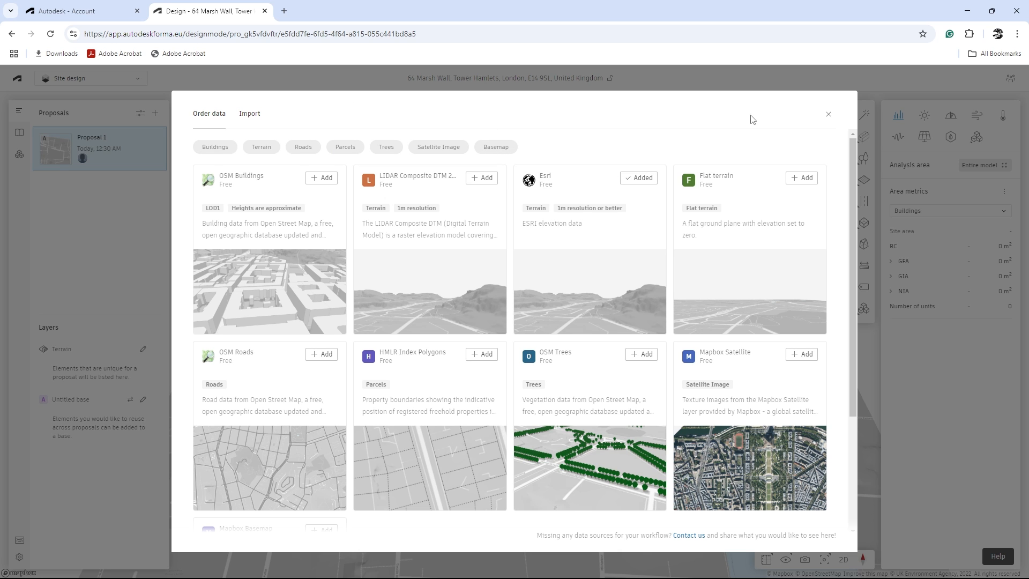
- Examine the data sets offered for order for the new site, and close the catalogue without adding any
left_click_drag(853, 230, 860, 201)
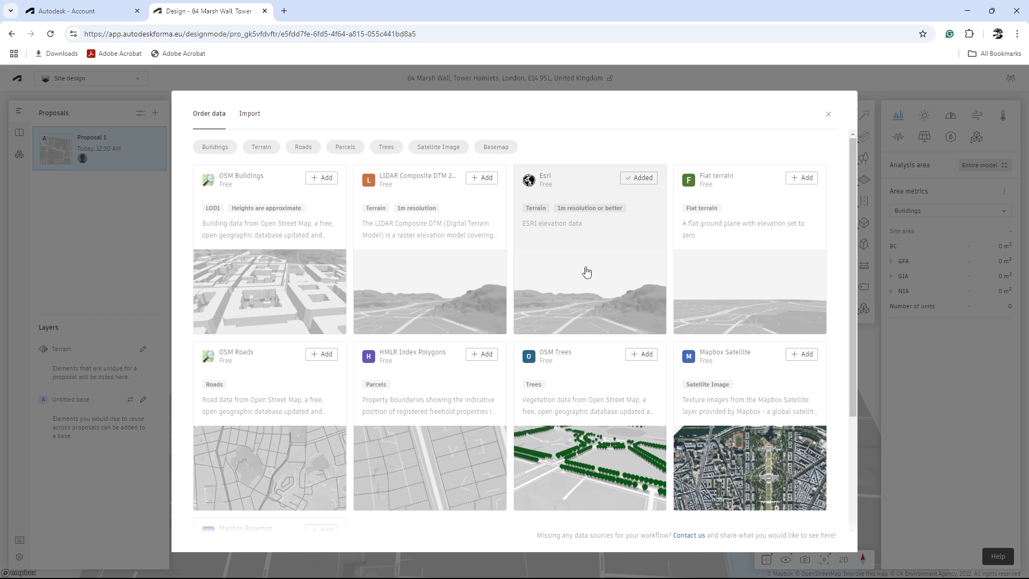
scroll(586, 349, "down", 1)
scroll(587, 348, "down", 3)
scroll(589, 345, "up", 3)
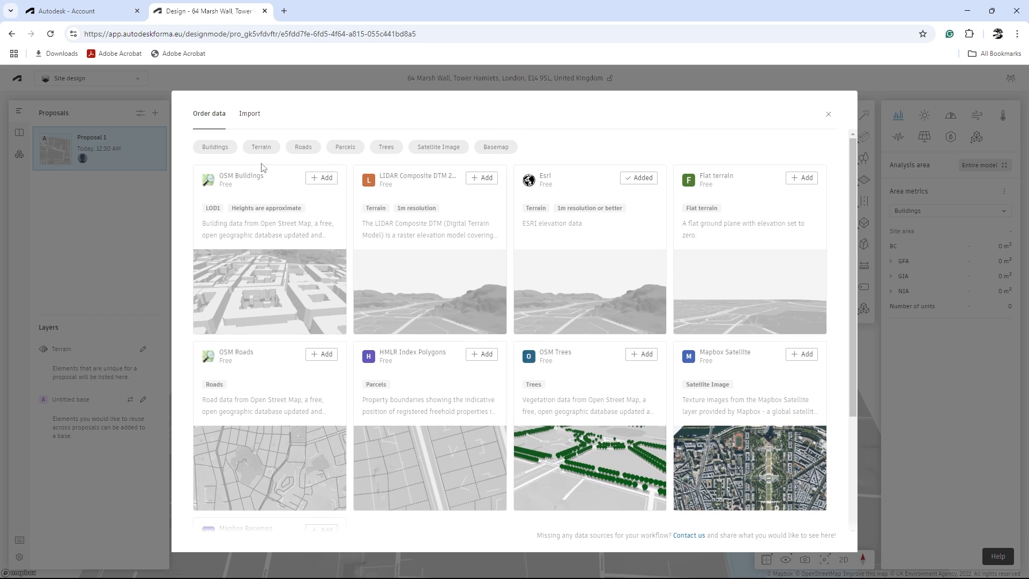
scroll(310, 461, "down", 3)
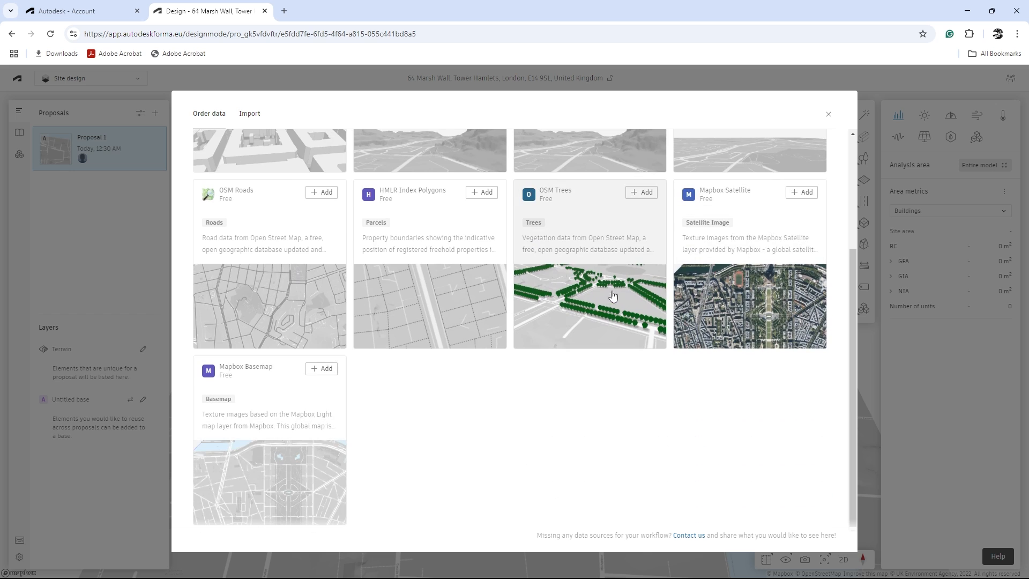
left_click(828, 119)
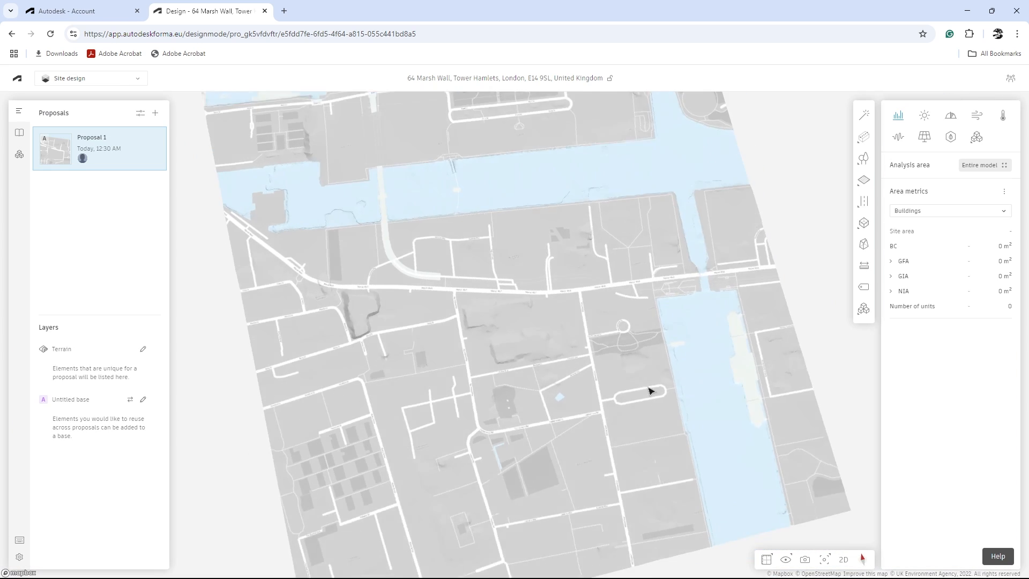
- Return to the hub's project list and reopen the London project to inspect its site terrain
left_click_drag(652, 391, 285, 341)
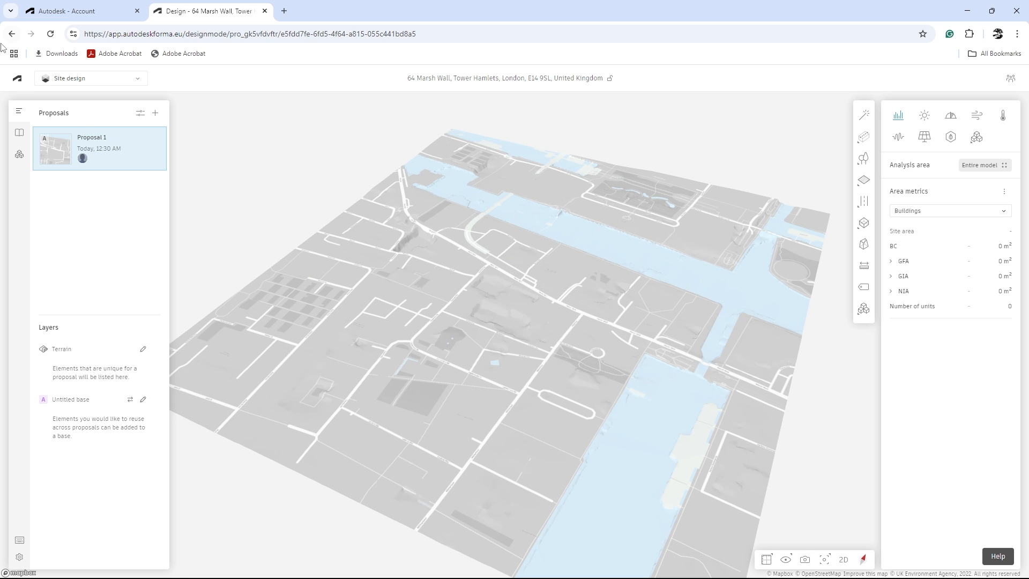
left_click(18, 82)
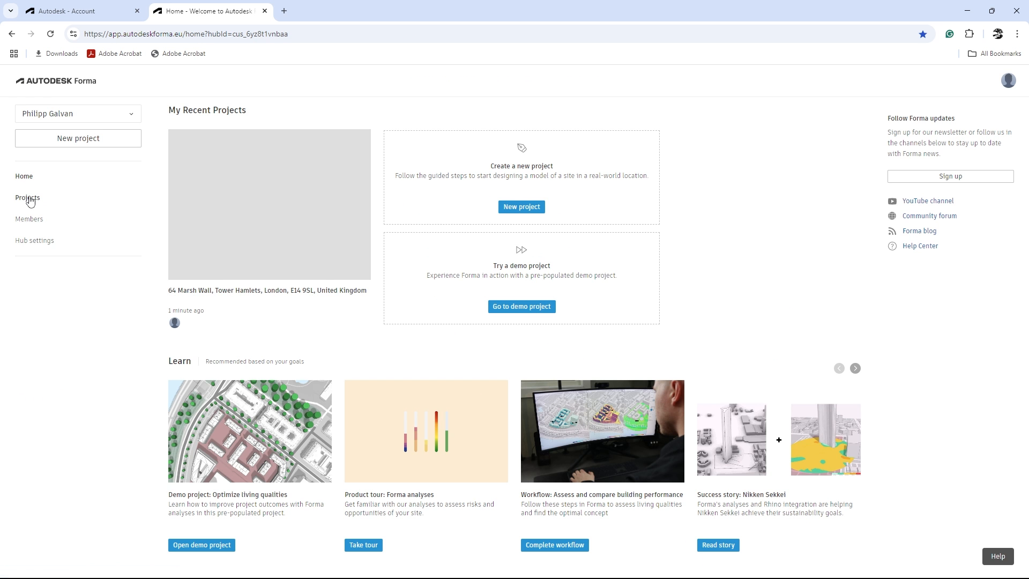
left_click(28, 198)
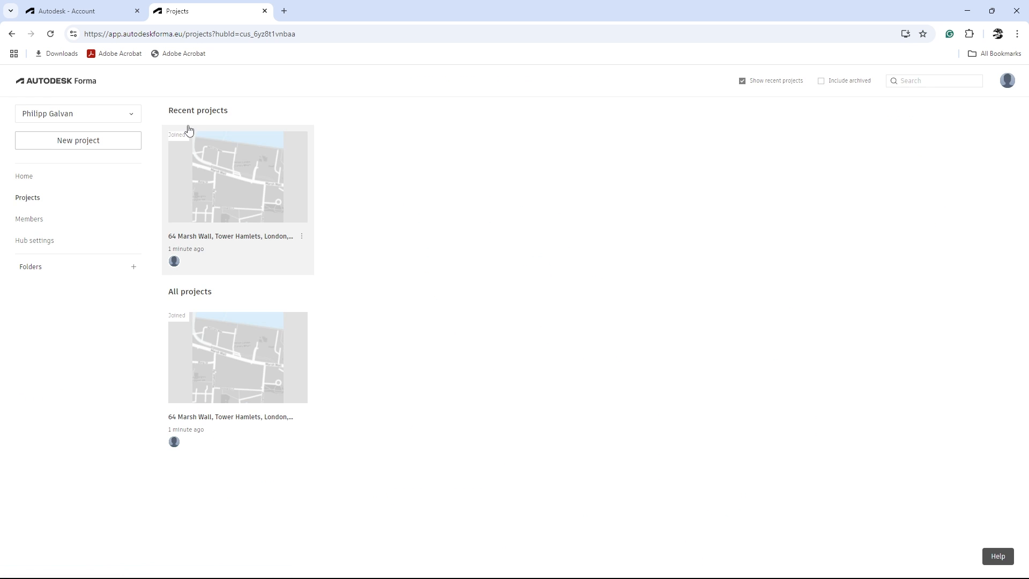
left_click(212, 193)
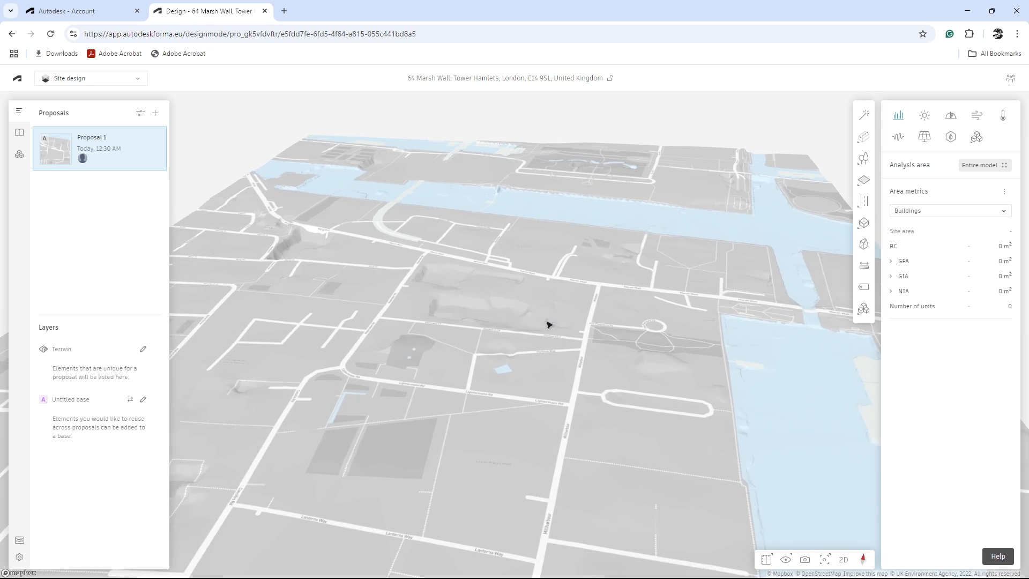
scroll(546, 327, "down", 5)
right_click_drag(540, 335, 515, 267)
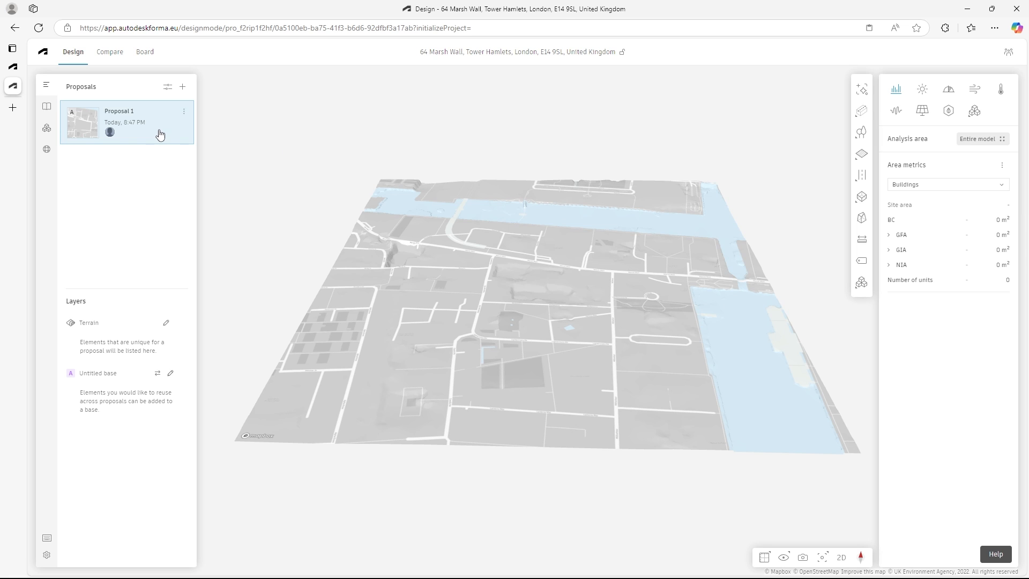
- Look through the project's library, extensions and contextual data
left_click(46, 110)
left_click(47, 129)
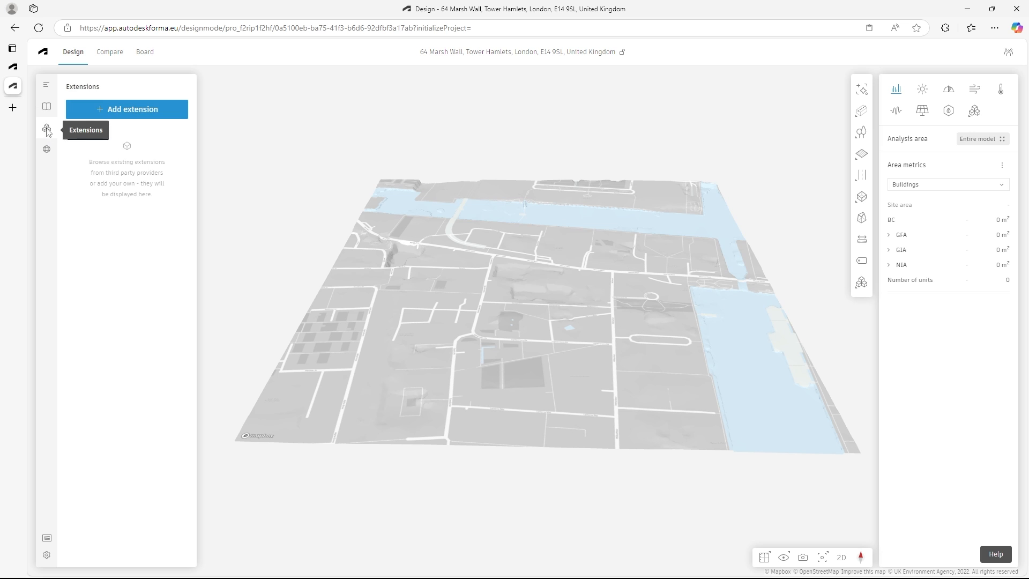
left_click(46, 152)
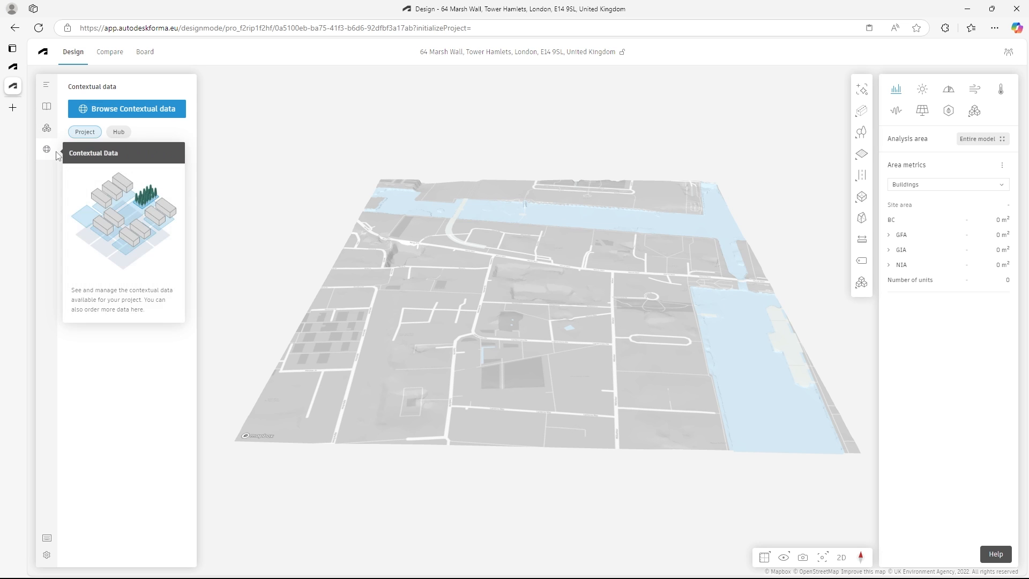
- Order the free OSM Buildings and Flat terrain data for the site from the contextual data catalogue
left_click(129, 109)
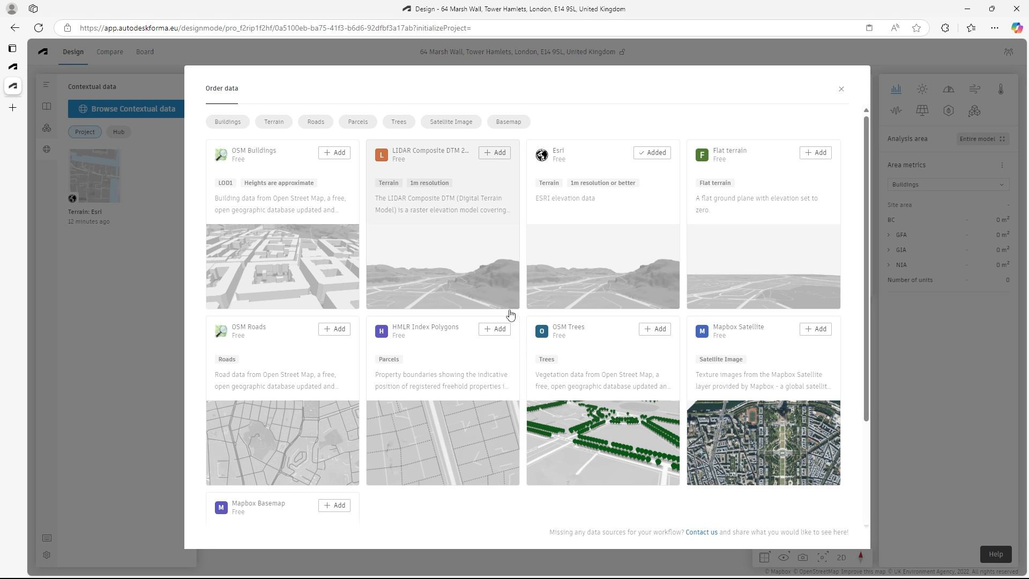
scroll(589, 322, "down", 3)
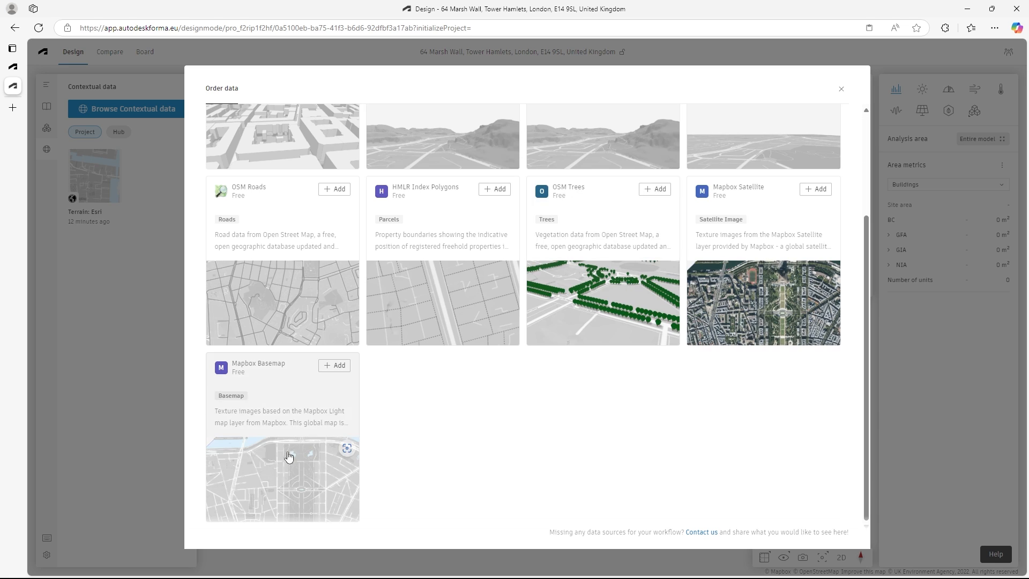
scroll(523, 432, "up", 3)
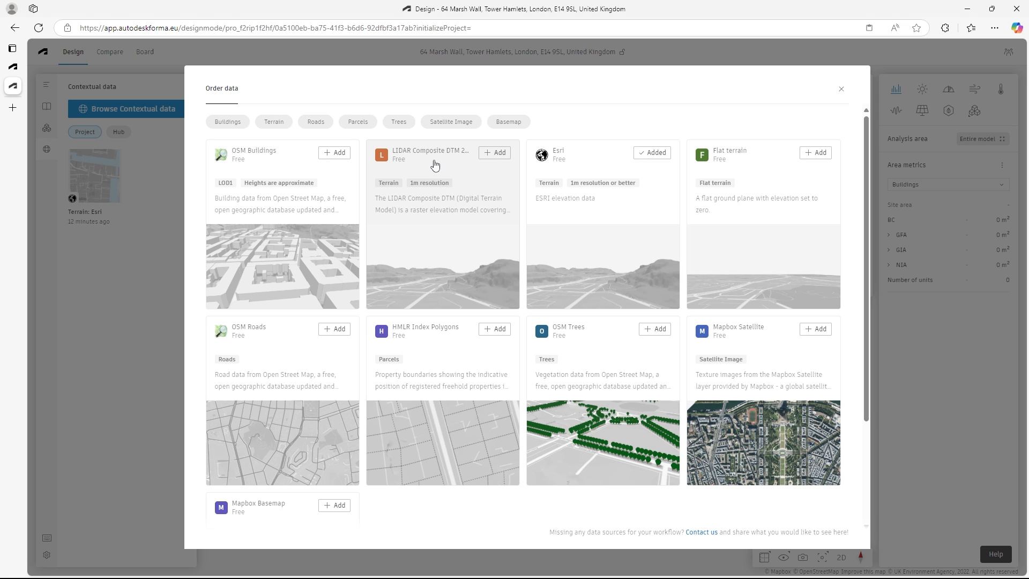
left_click(316, 199)
left_click(830, 129)
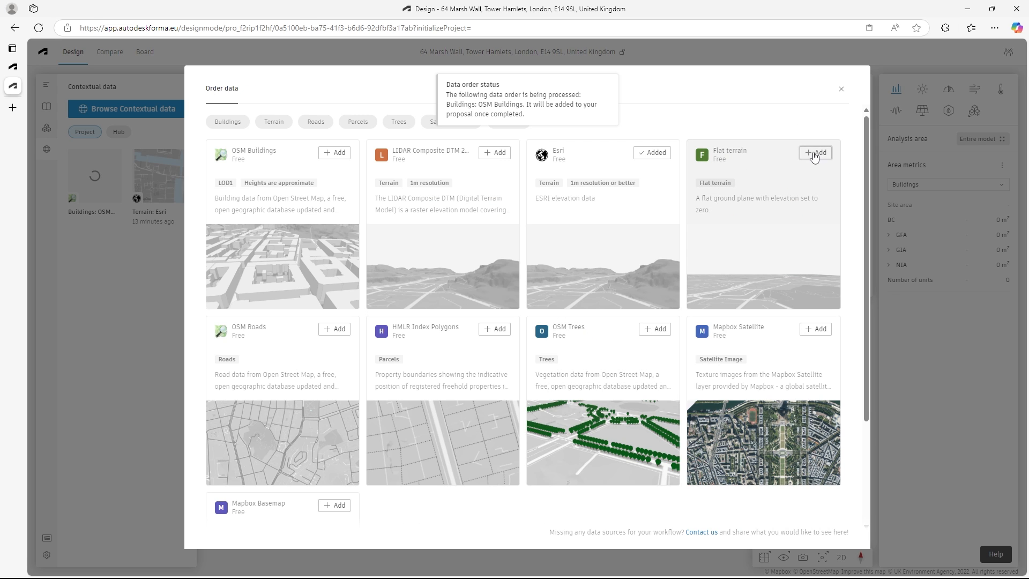
left_click(822, 159)
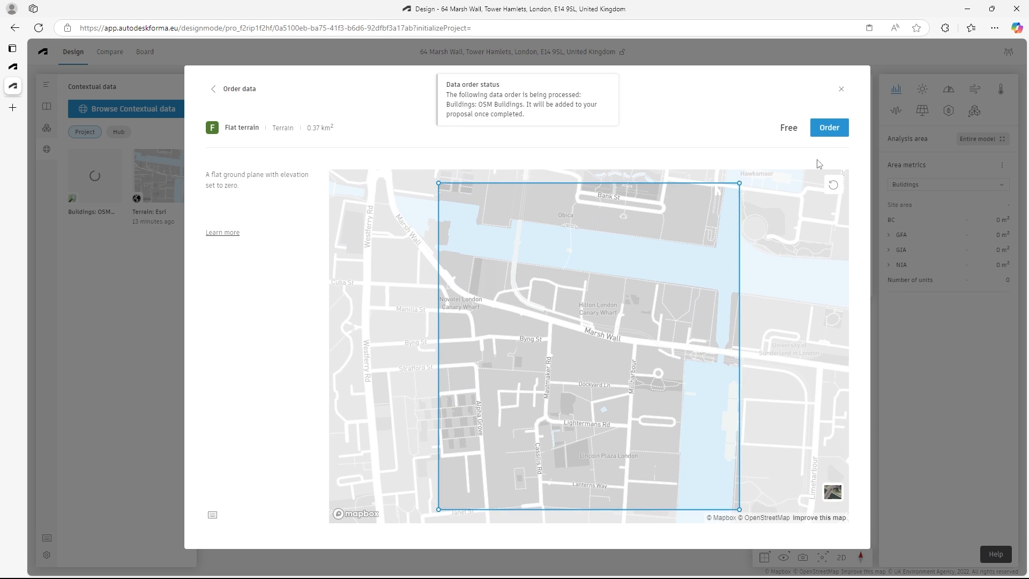
left_click(833, 131)
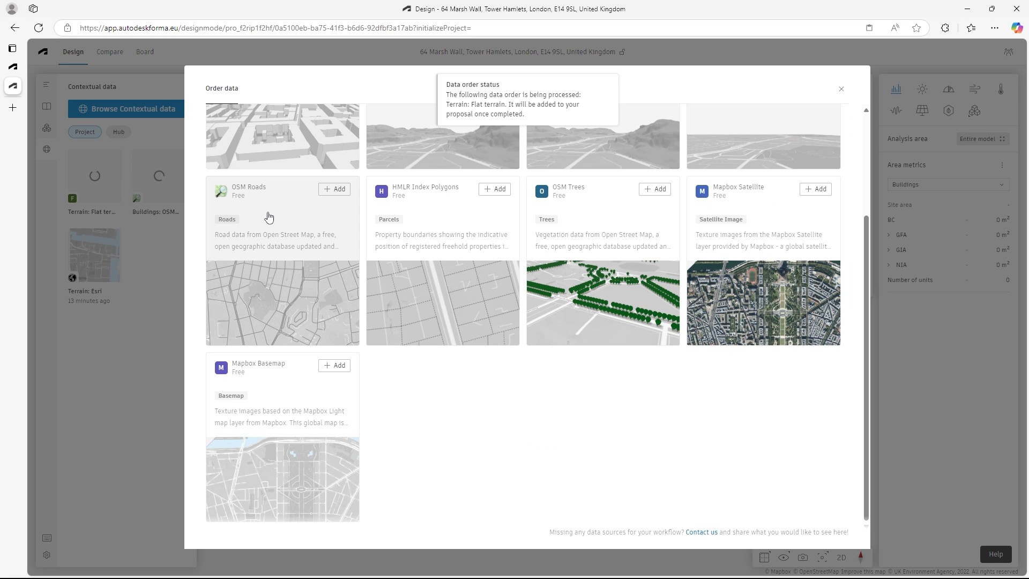
- Order the OSM Roads data and the HMLR Index Polygons parcel boundaries for the site
left_click(321, 210)
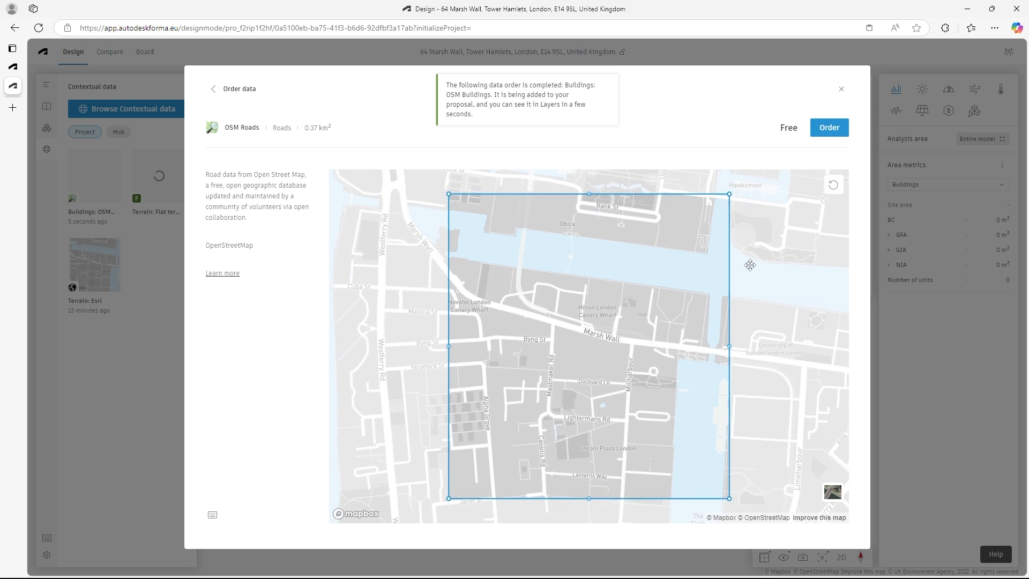
left_click(829, 135)
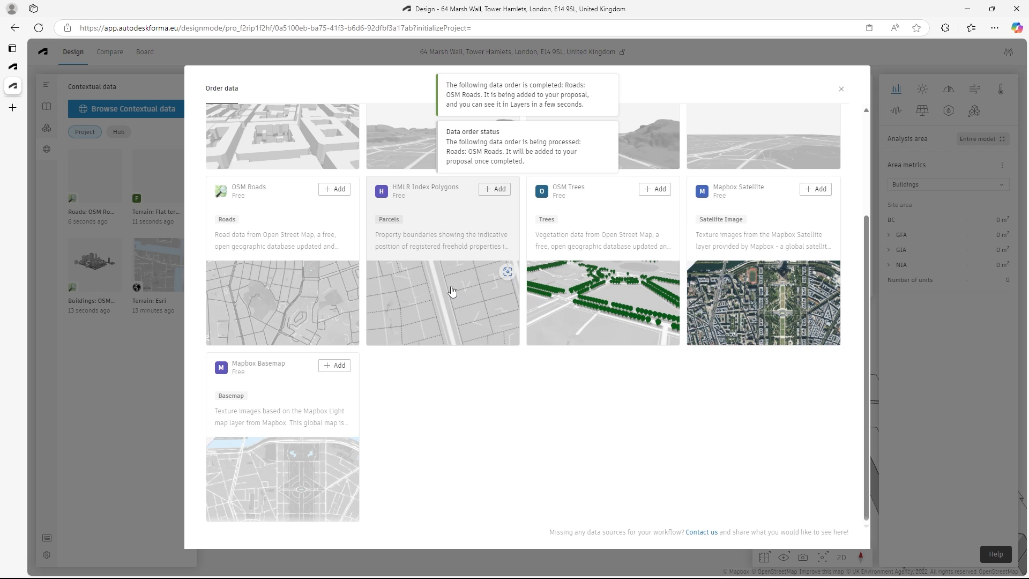
left_click(450, 266)
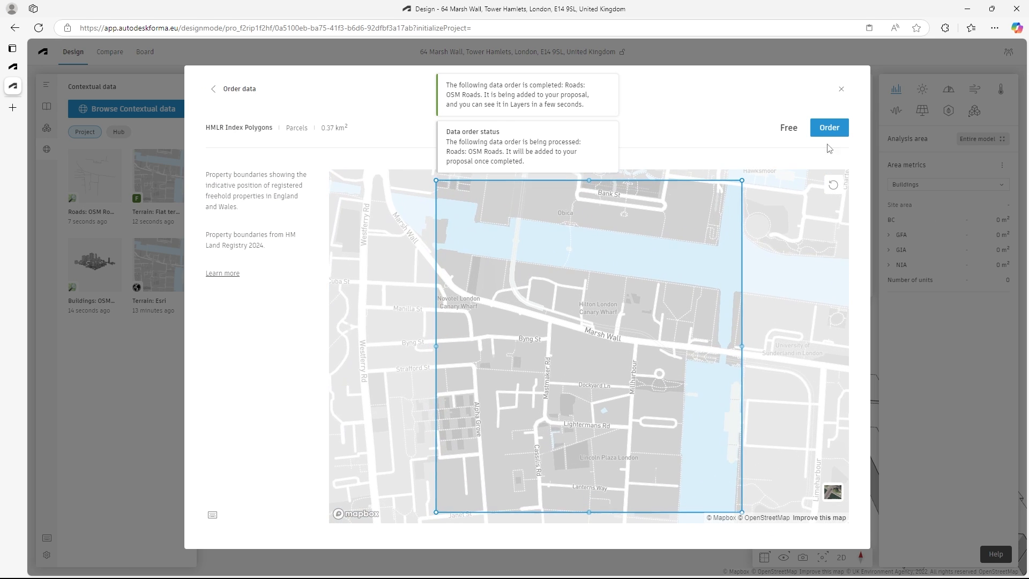
left_click(830, 127)
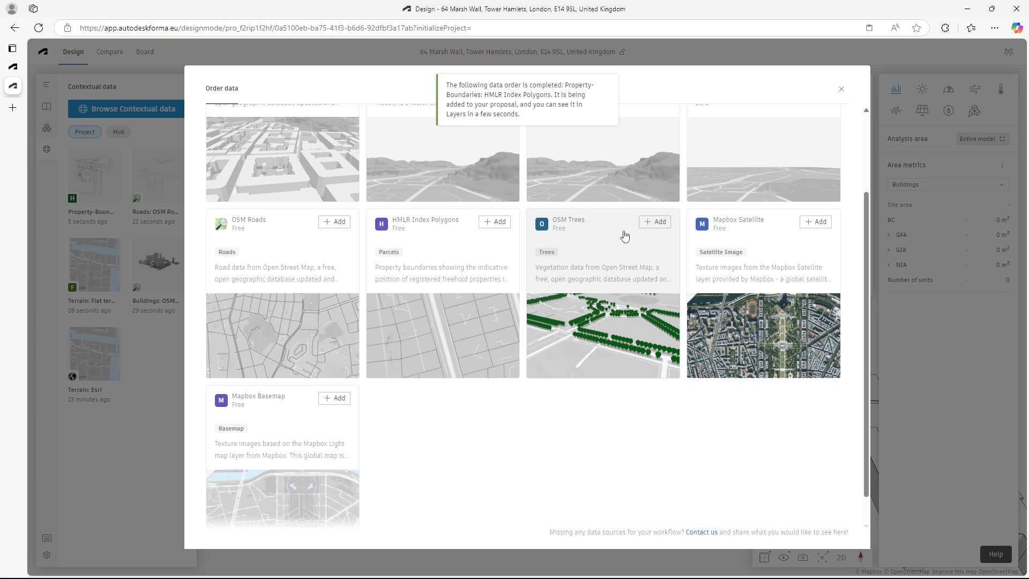
- Order the OSM Trees vegetation data and the Mapbox Satellite imagery for the site
left_click(654, 223)
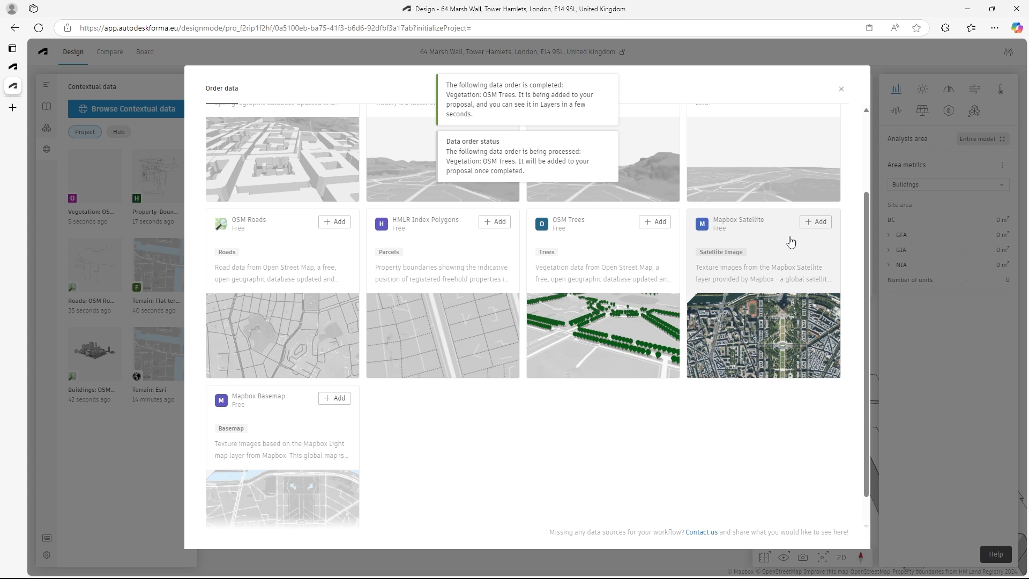
left_click(816, 222)
scroll(283, 395, "down", 1)
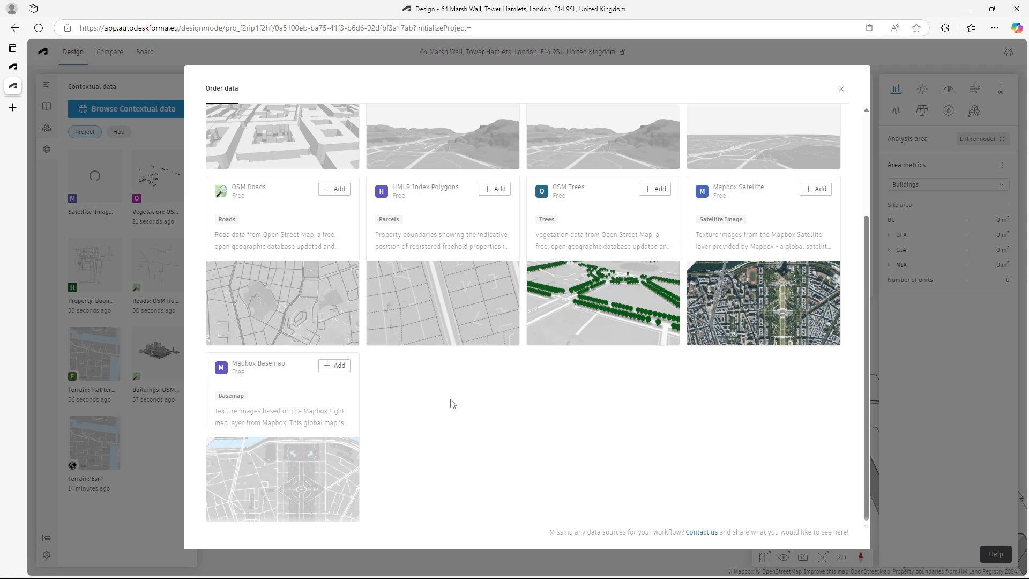
- Examine the added contextual data in the 3D model and the options offered for the Esri terrain
scroll(415, 431, "up", 3)
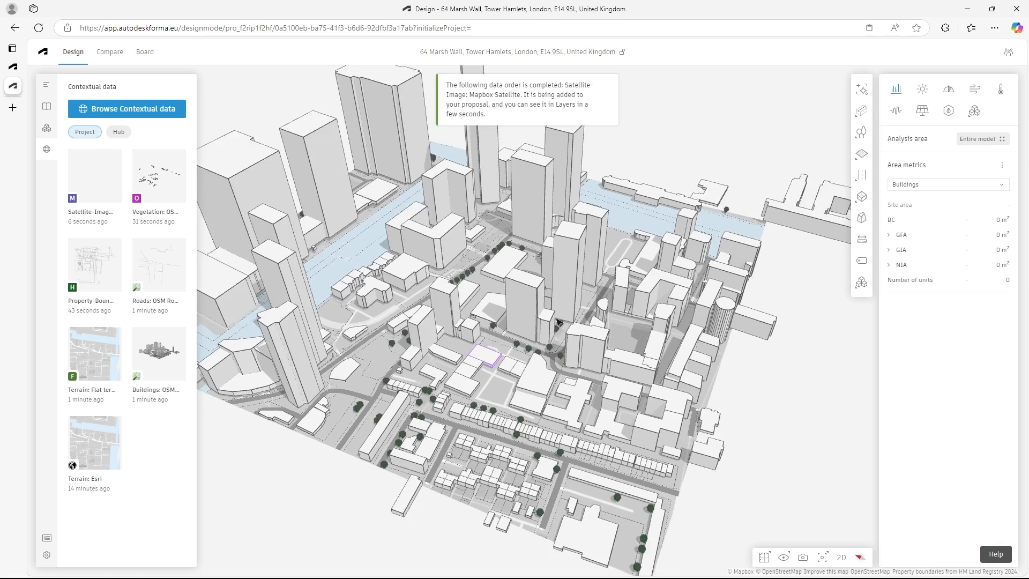
right_click_drag(494, 358, 692, 277)
right_click_drag(553, 329, 536, 343)
scroll(536, 341, "up", 6)
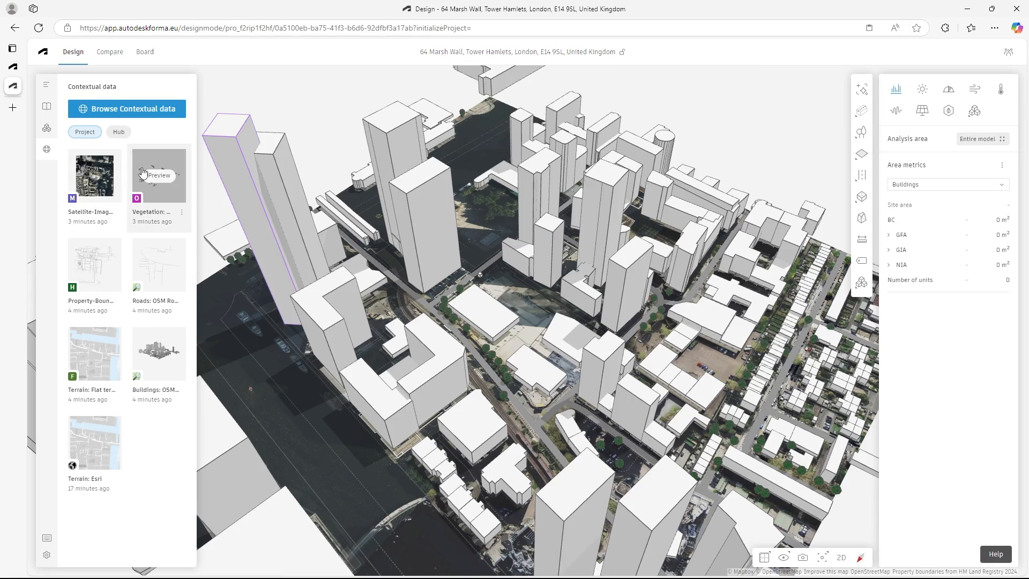
mouse_move(145, 347)
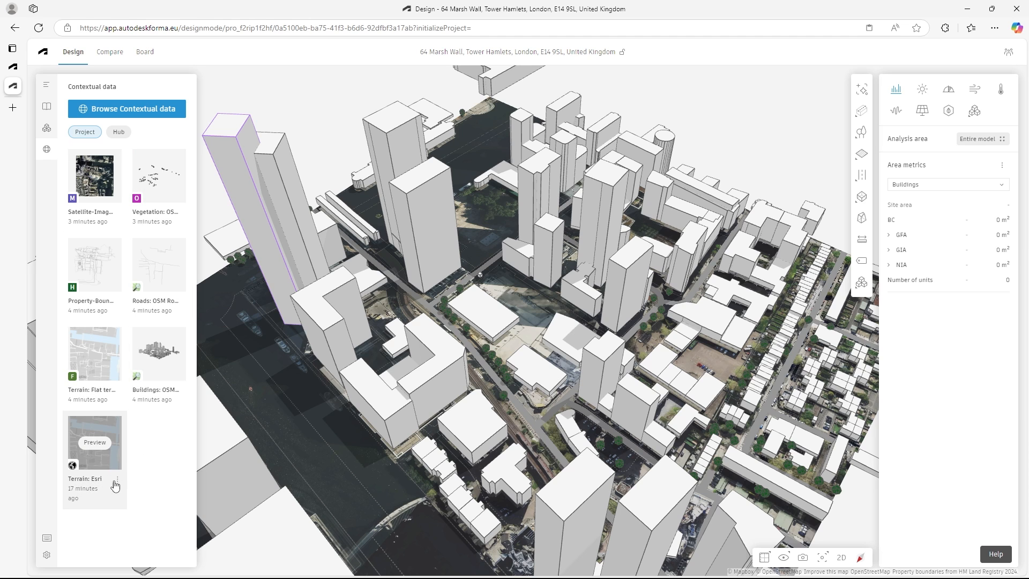
left_click(116, 486)
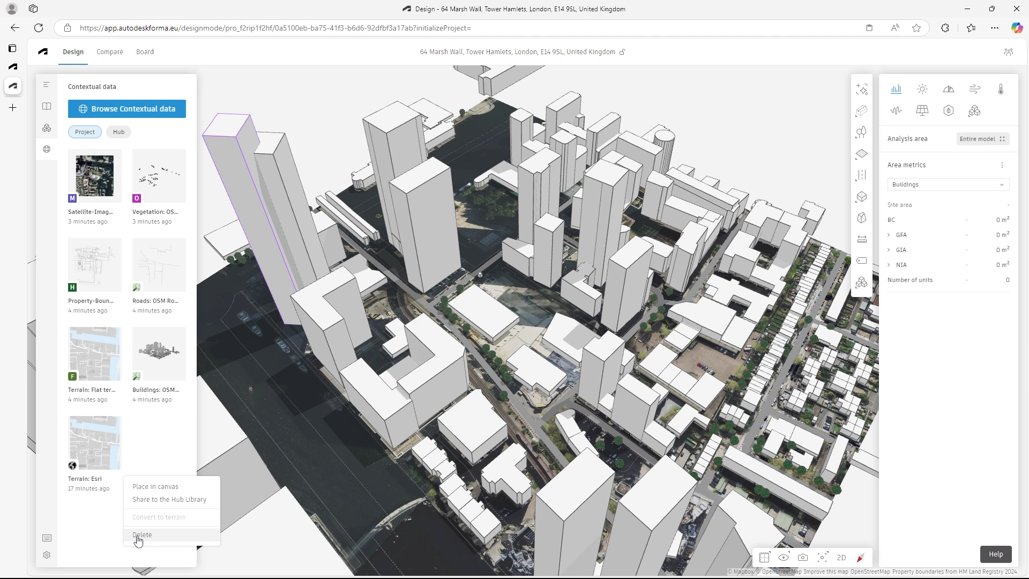
left_click(81, 511)
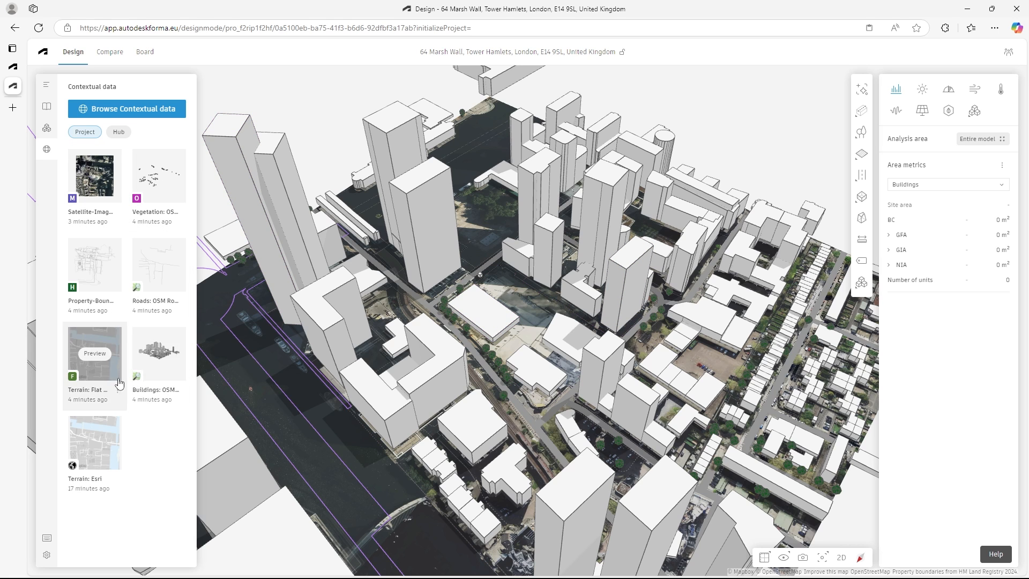
right_click_drag(549, 345, 617, 346)
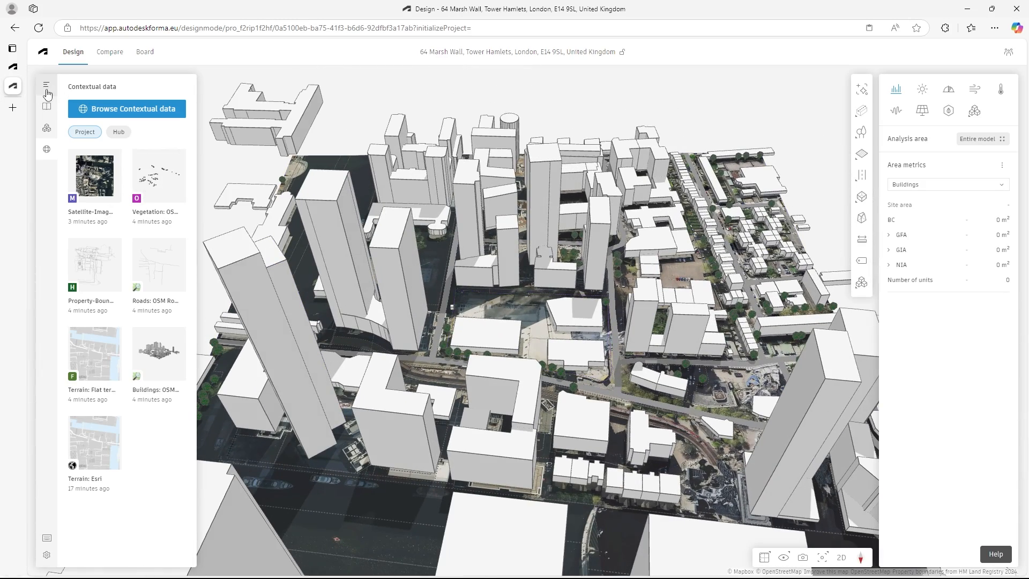
- Hide the satellite image layer and rename the untitled base as Canary Wharf
left_click(46, 85)
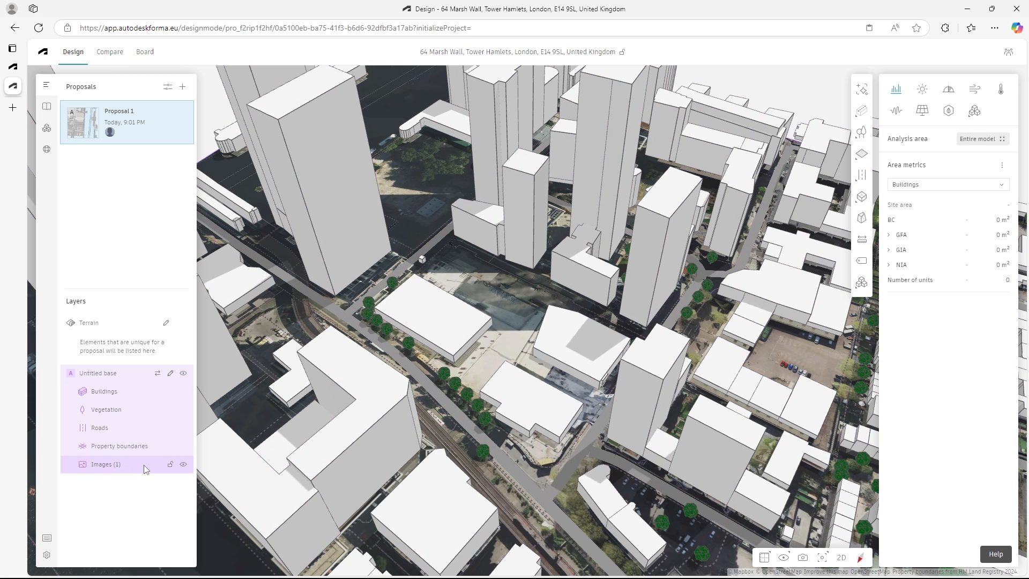
left_click(183, 467)
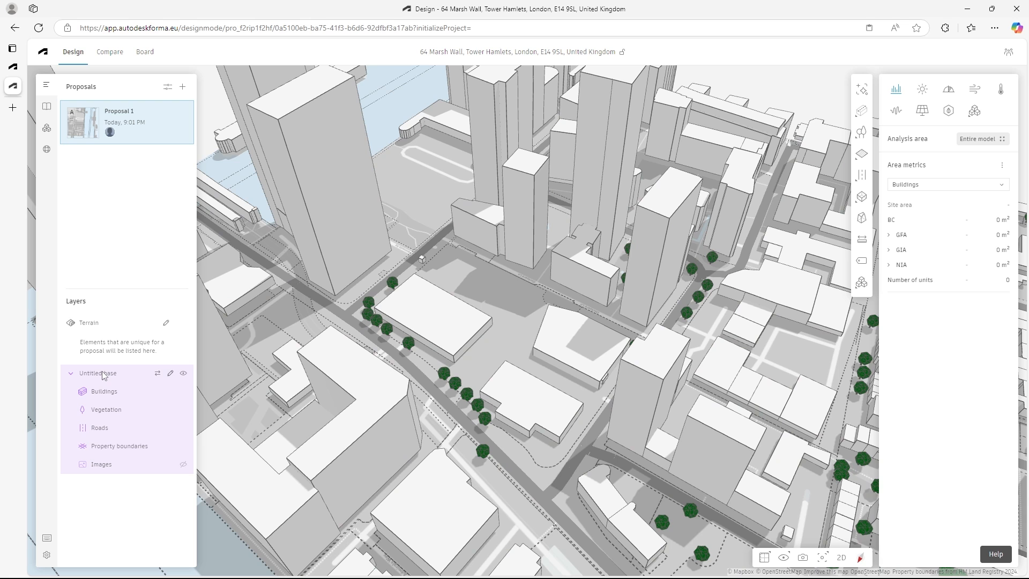
double_click(105, 376)
key("BackSpace")
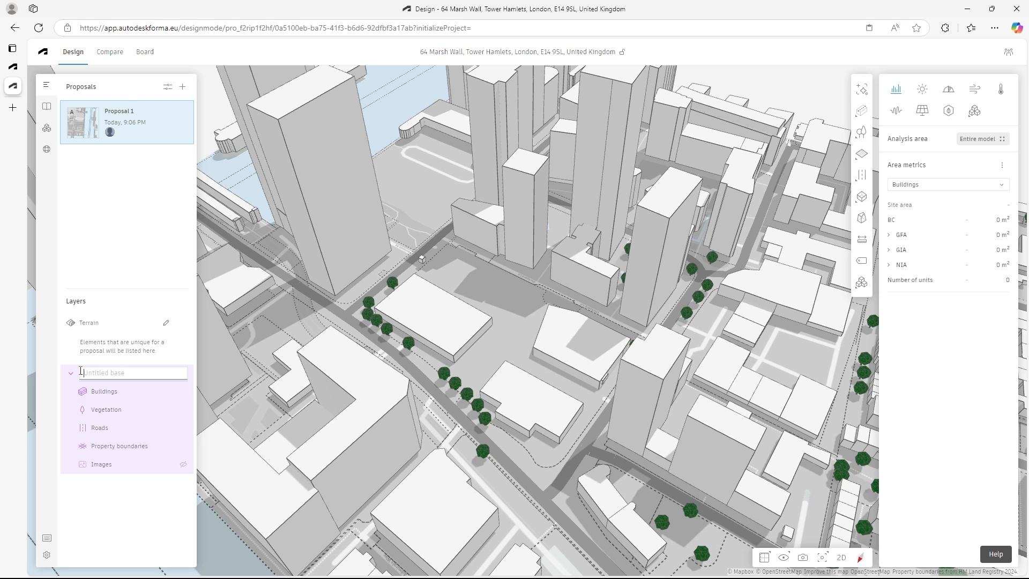
type("Canary Wharf")
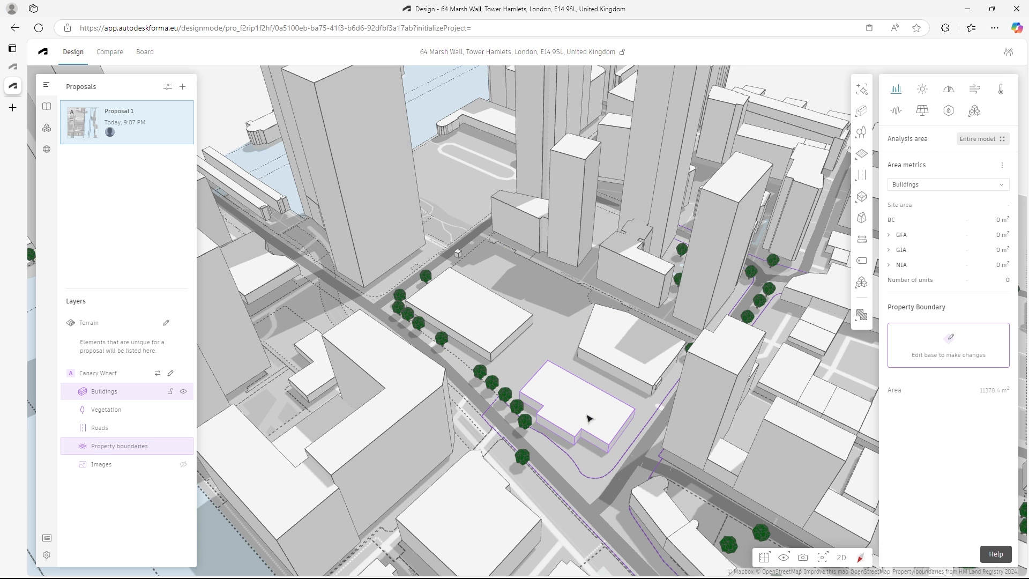
- Open the Canary Wharf base for editing and delete the first two low buildings on the large central plot
right_click(510, 335)
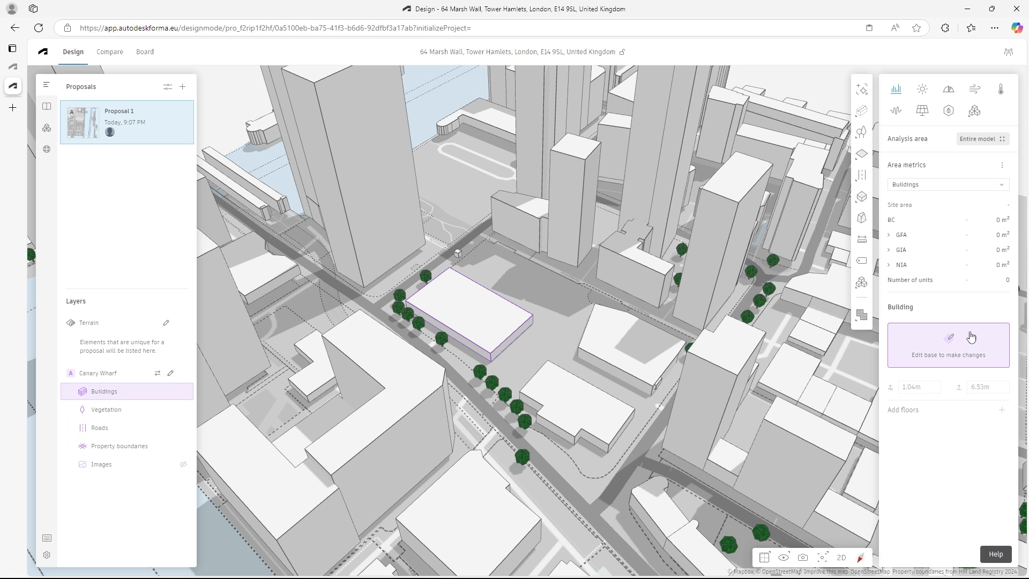
right_click(500, 317)
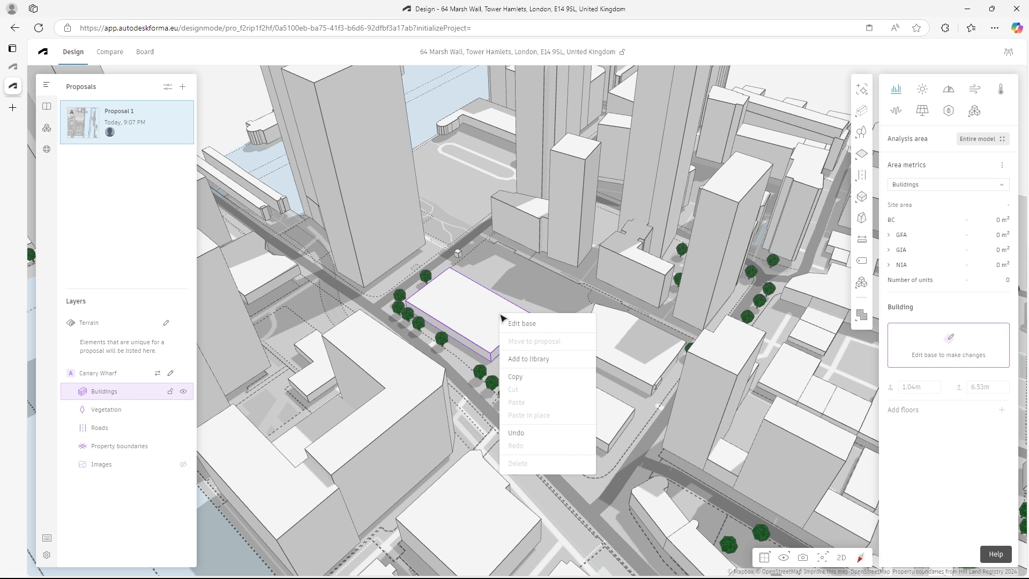
left_click(544, 324)
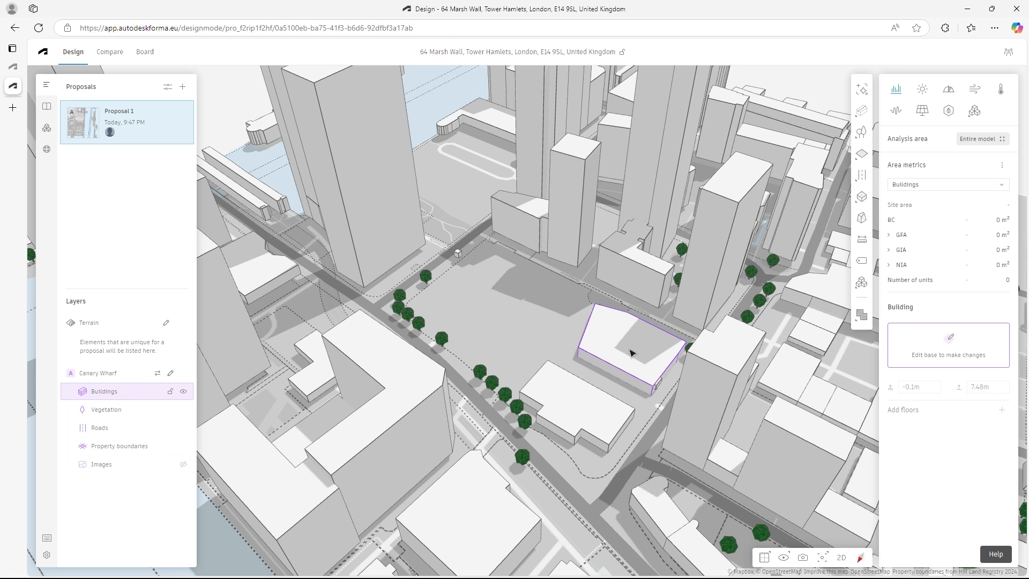
double_click(631, 353)
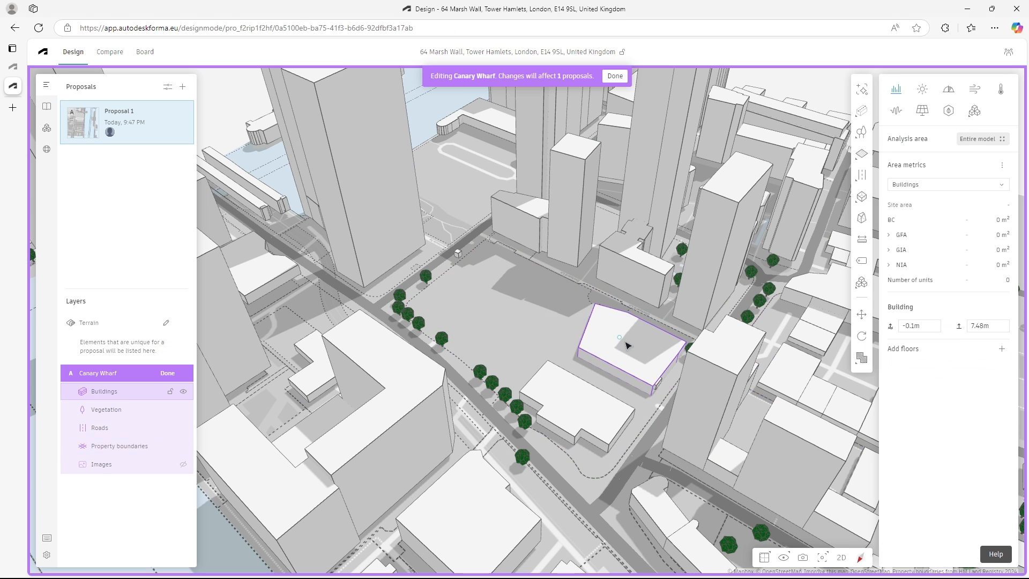
left_click_drag(625, 345, 632, 246)
right_click_drag(664, 342, 626, 350)
left_click_drag(613, 248, 636, 349)
key("Delete")
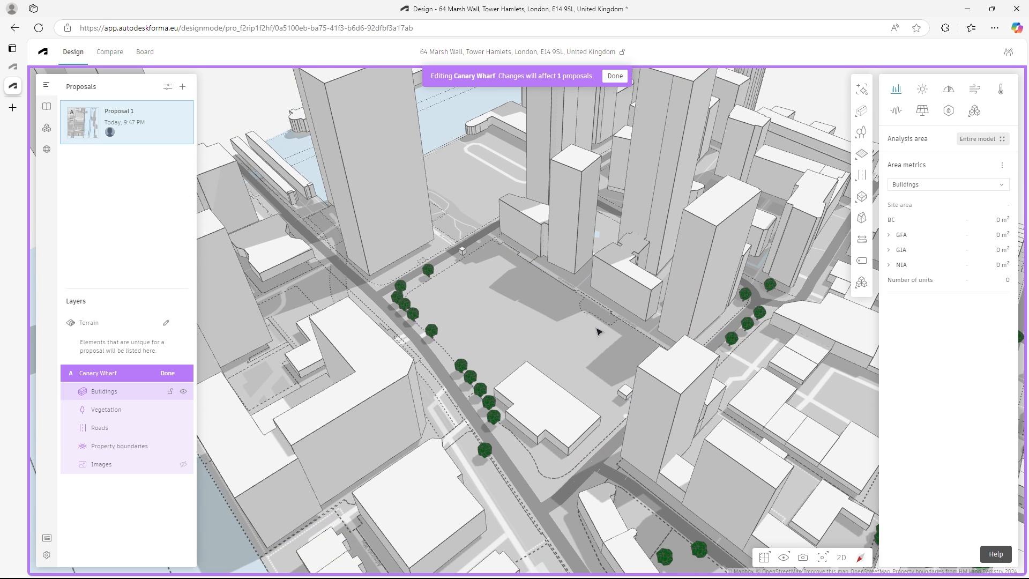
- Delete the remaining low building and the small structure beside the tower on the central plot, and finish editing the base
left_click(557, 406)
key("Delete")
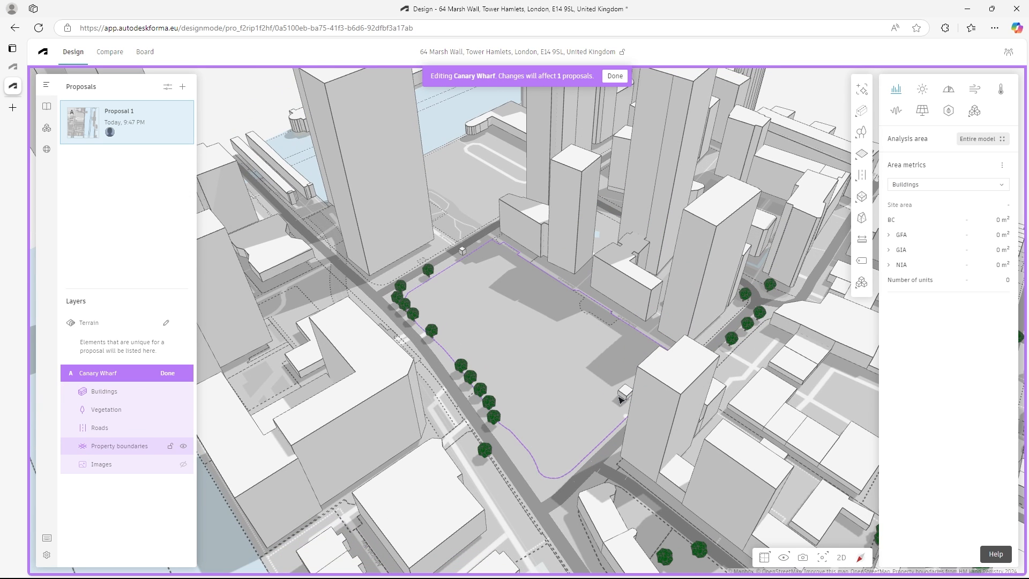
right_click_drag(580, 394, 631, 389)
left_click(643, 347)
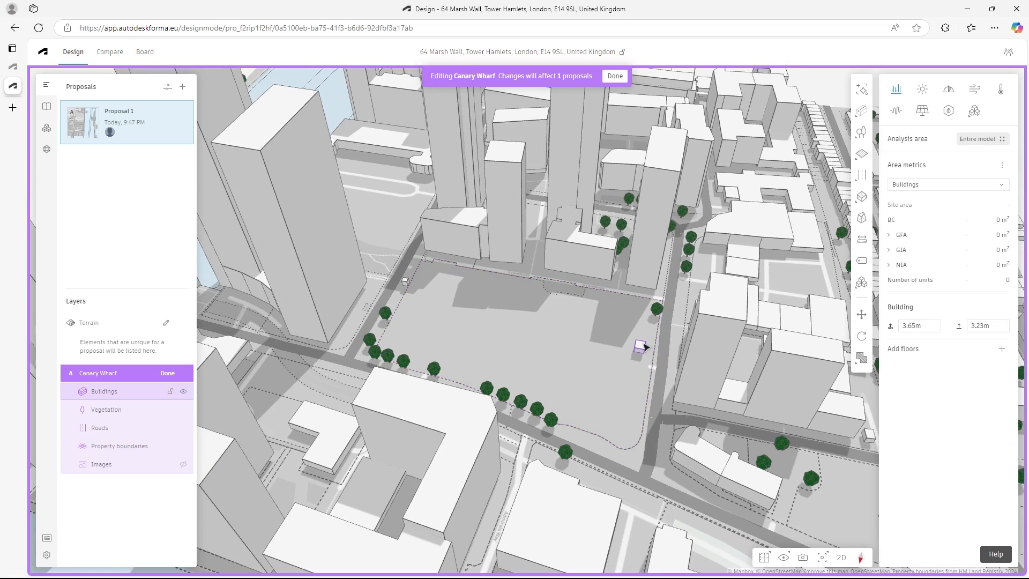
key("Delete")
right_click_drag(641, 347, 520, 337)
scroll(556, 342, "up", 3)
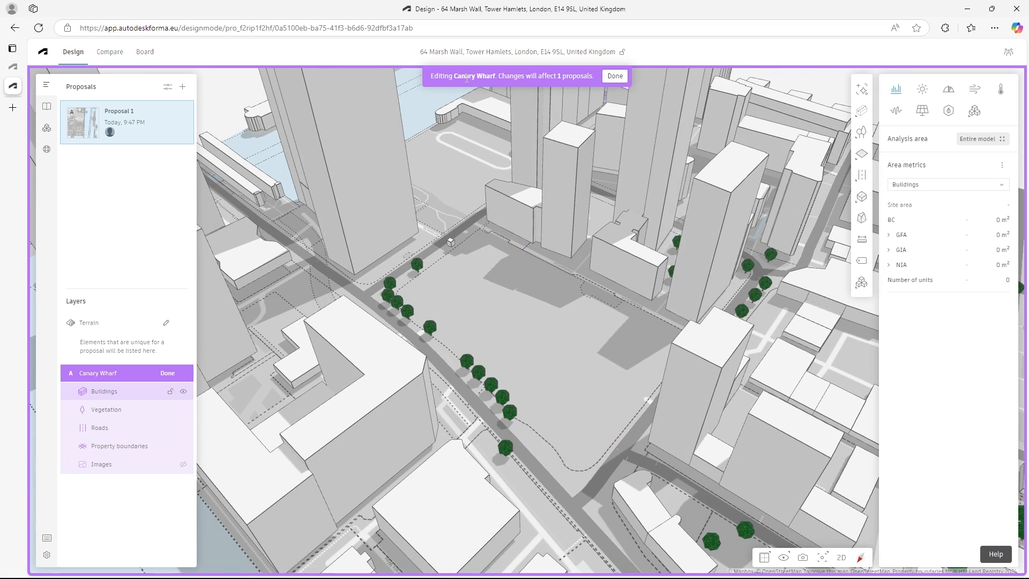
left_click(615, 76)
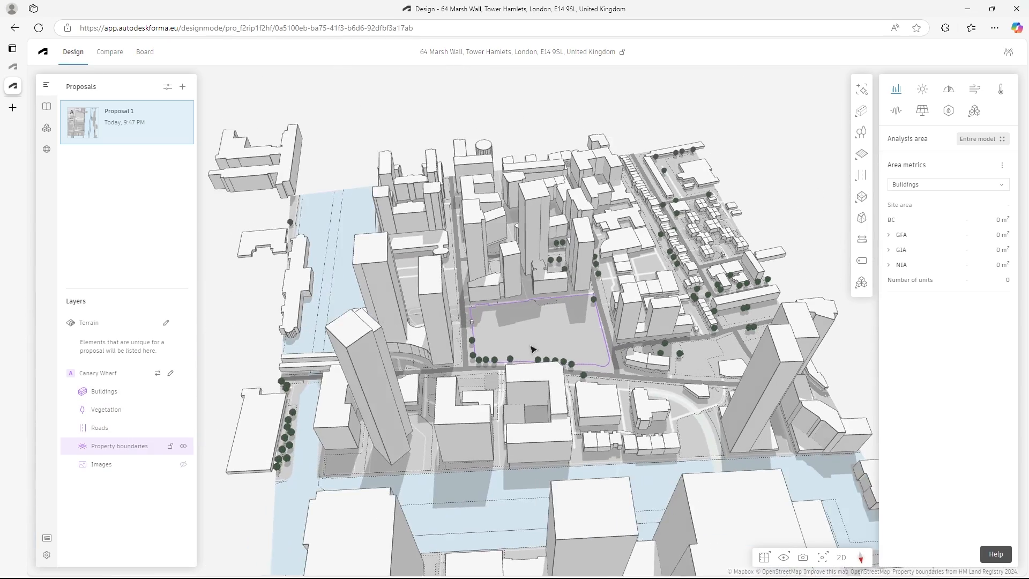
- Reopen the base for editing, delete the last small structure at the plot's corner, and finish editing
mouse_move(532, 350)
right_mouse_down()
mouse_move(545, 347)
mouse_move(512, 345)
mouse_move(579, 354)
mouse_move(515, 346)
right_mouse_up()
scroll(544, 347, "up", 3)
scroll(455, 291, "up", 4)
left_click(451, 288)
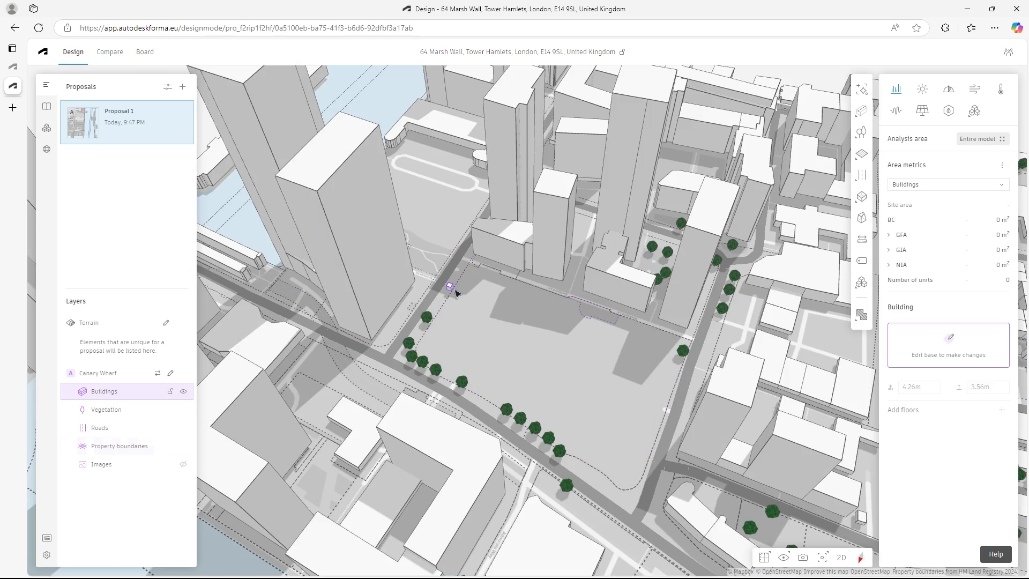
right_click(449, 286)
left_click(489, 298)
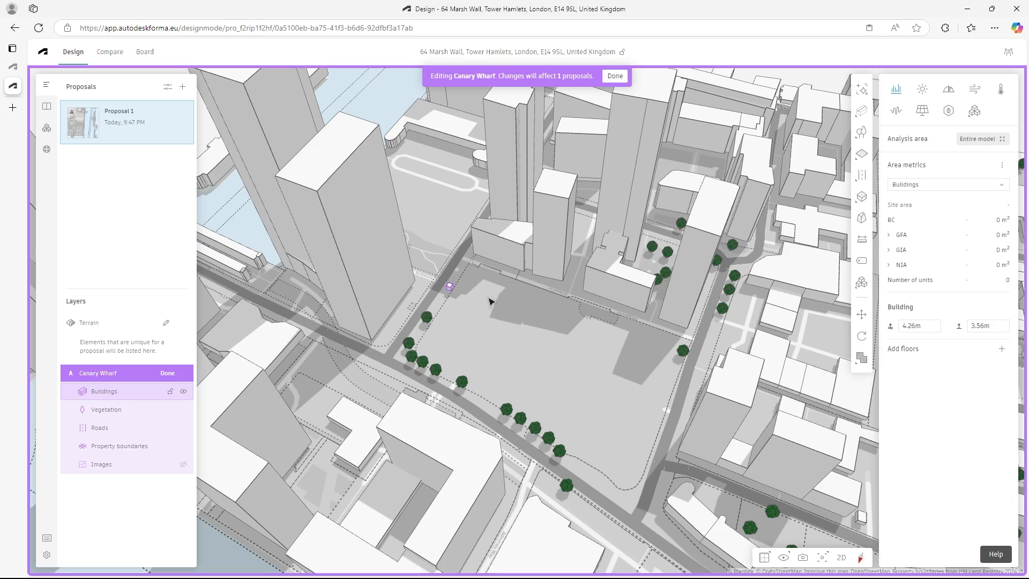
key("Delete")
left_click(615, 77)
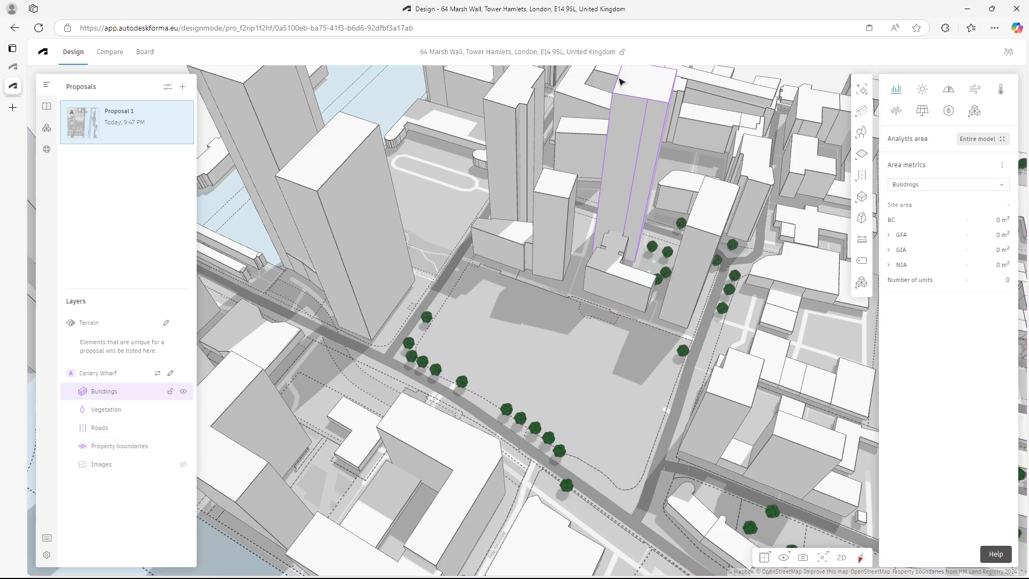
- Examine the cleared plot and the file formats supported for import into the project library
right_click_drag(516, 398, 536, 381)
scroll(595, 381, "down", 3)
scroll(600, 381, "up", 3)
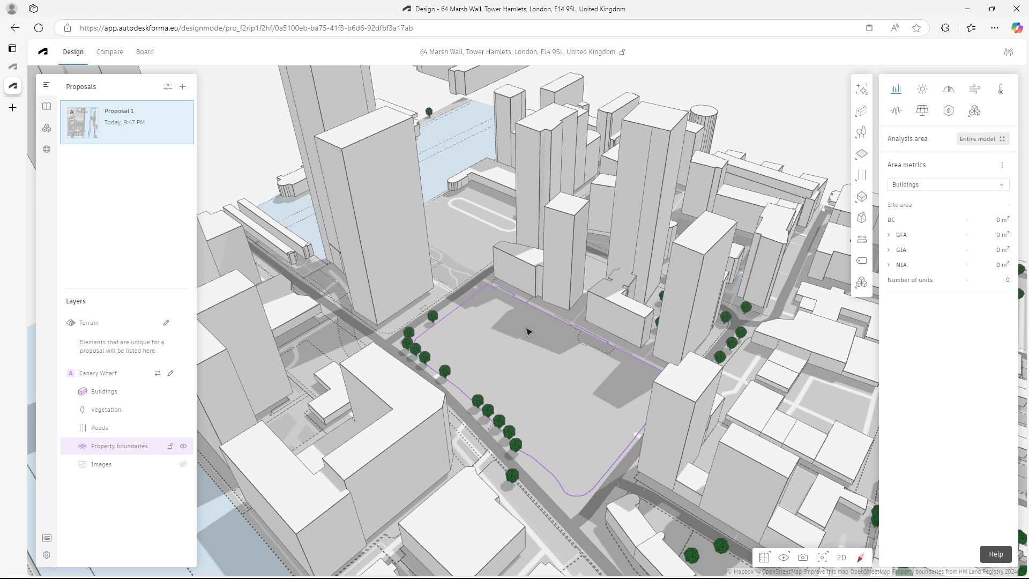
left_click(47, 106)
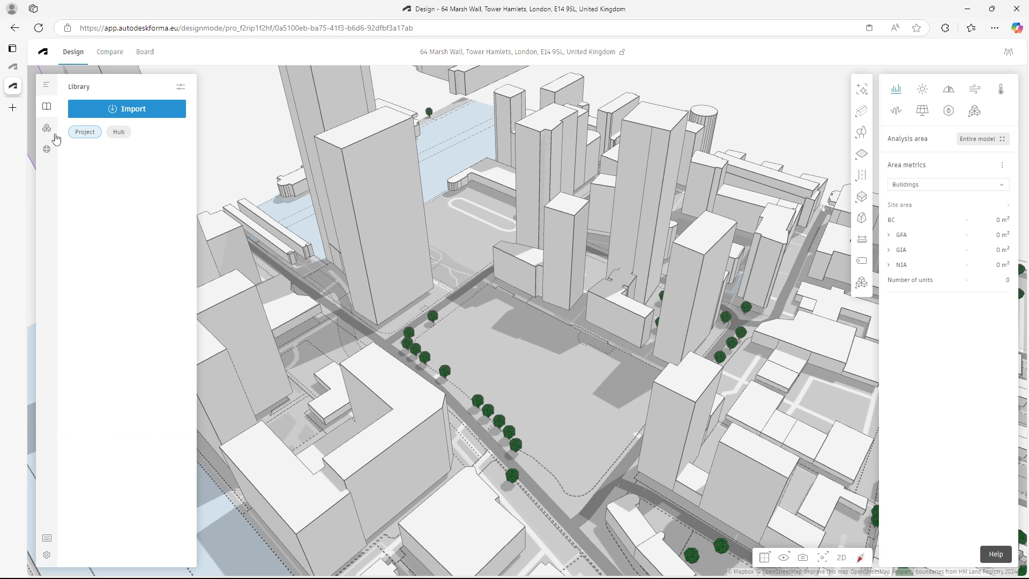
left_click(127, 114)
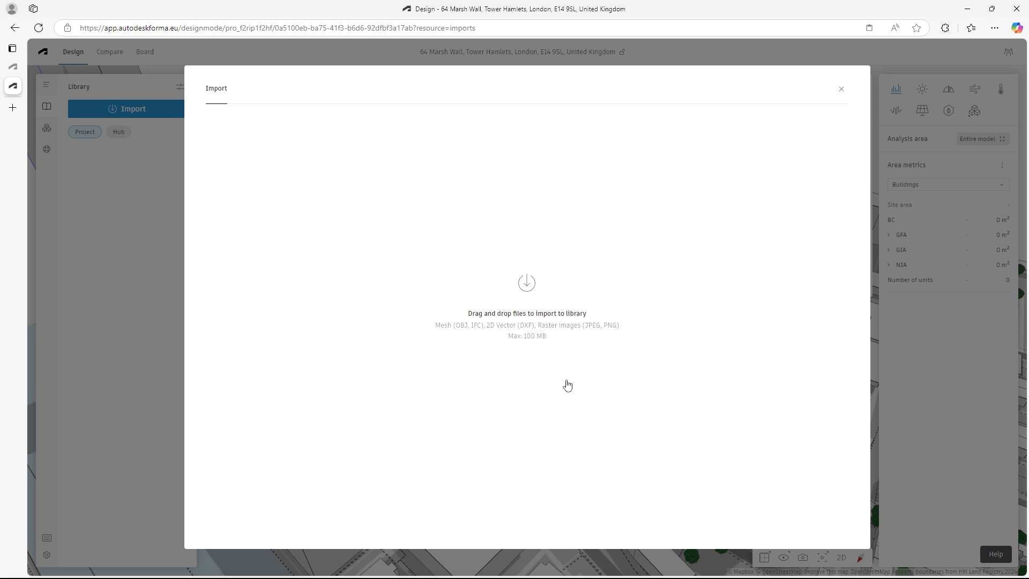
key("Escape")
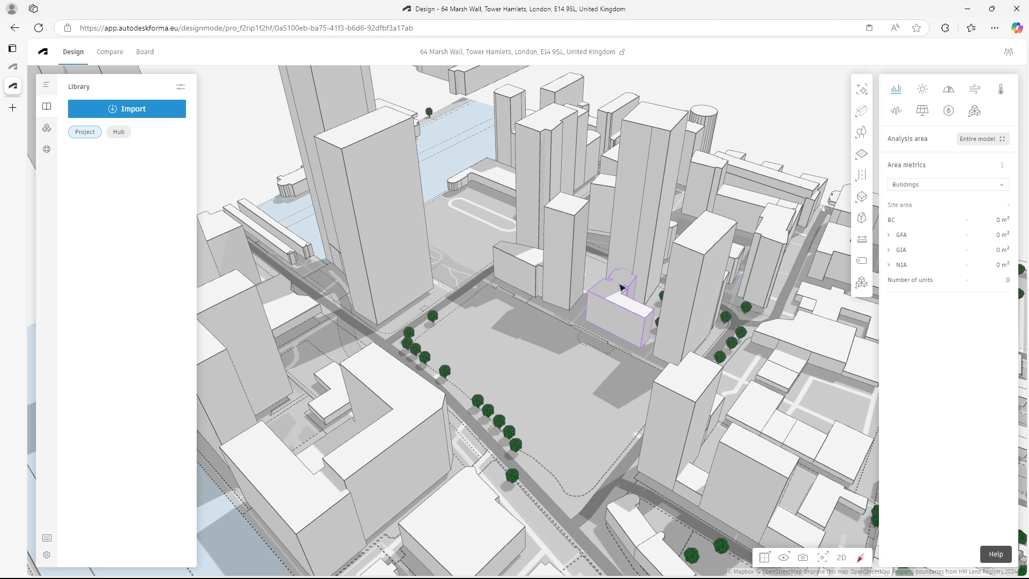
right_click_drag(483, 324, 509, 335)
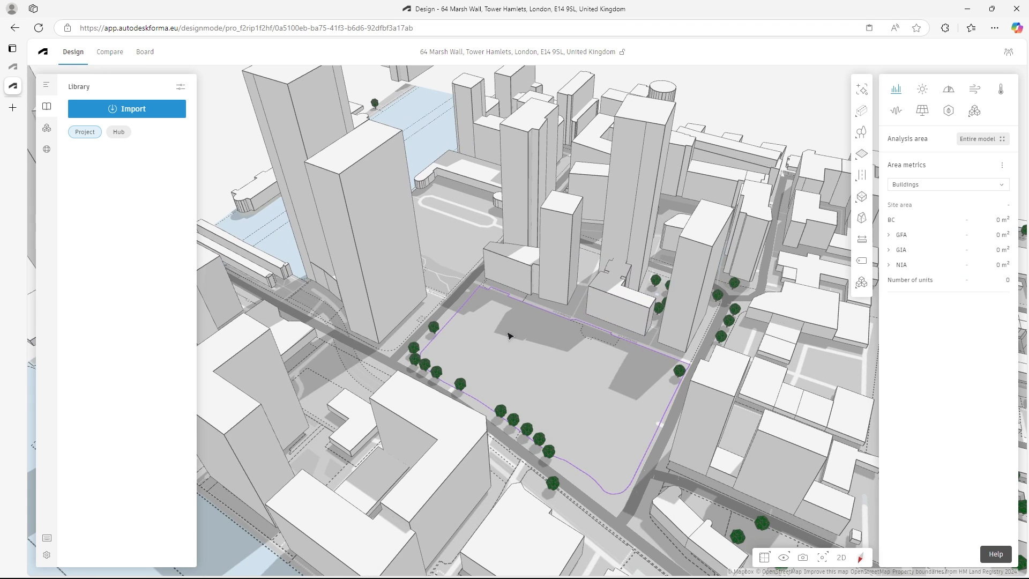
scroll(551, 368, "down", 3)
scroll(570, 377, "up", 2)
right_click_drag(559, 377, 546, 375)
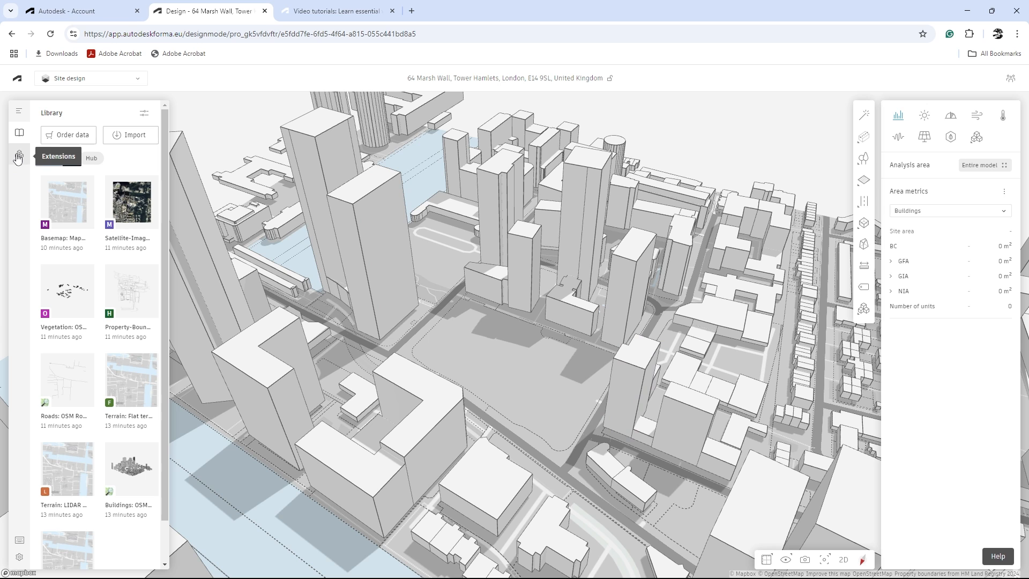
- Find the Autodesk Forma Plug-In for Rhinoceros among the available extensions and download it
left_click(19, 156)
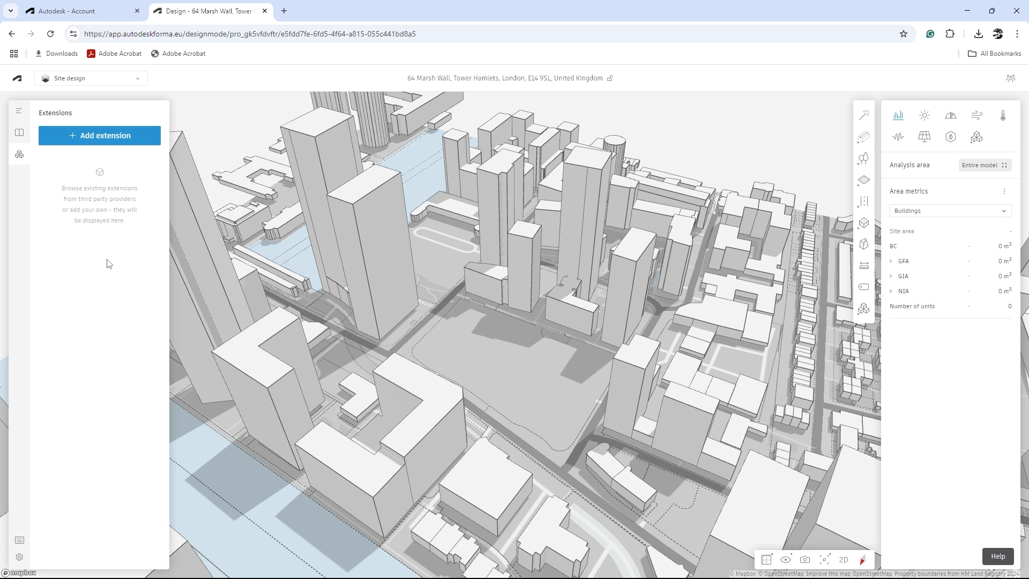
left_click(103, 137)
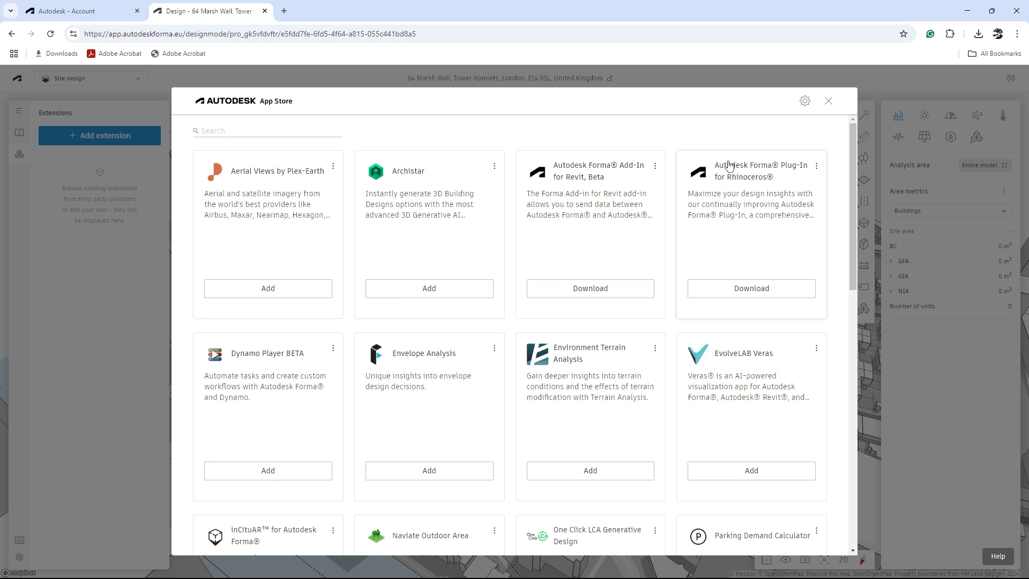
left_click(755, 293)
left_click(763, 449)
- Read through the overview, support and FAQ information for the Forma Plug-In for Rhinoceros
left_click(753, 196)
scroll(637, 271, "down", 5)
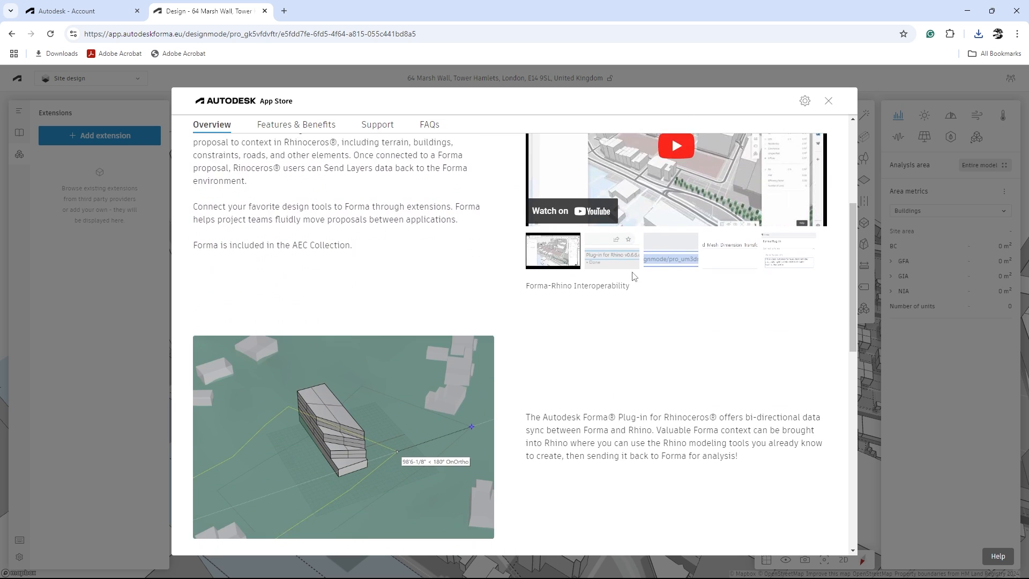
scroll(627, 278, "up", 3)
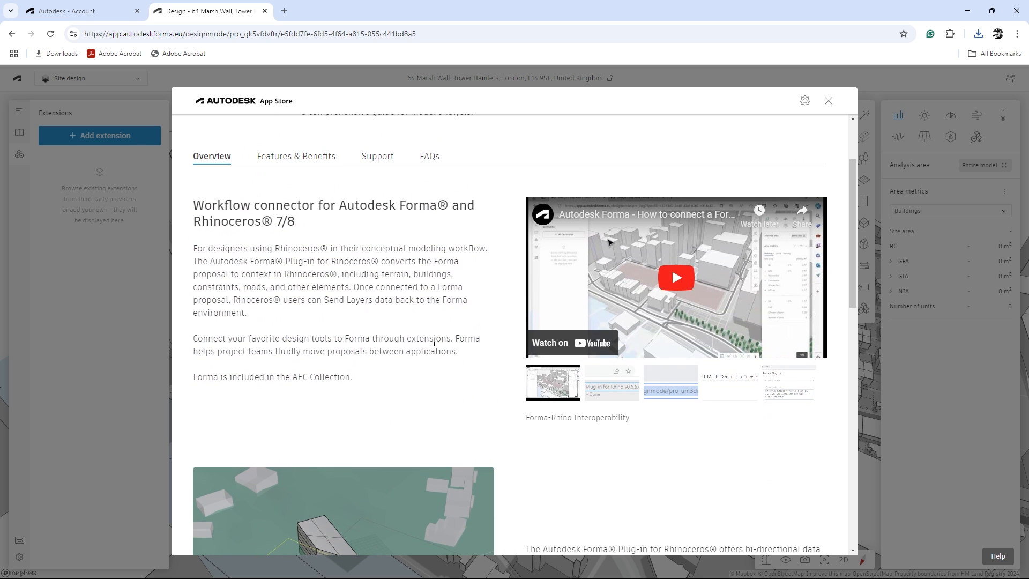
scroll(423, 354, "down", 5)
scroll(407, 375, "down", 3)
scroll(572, 407, "down", 2)
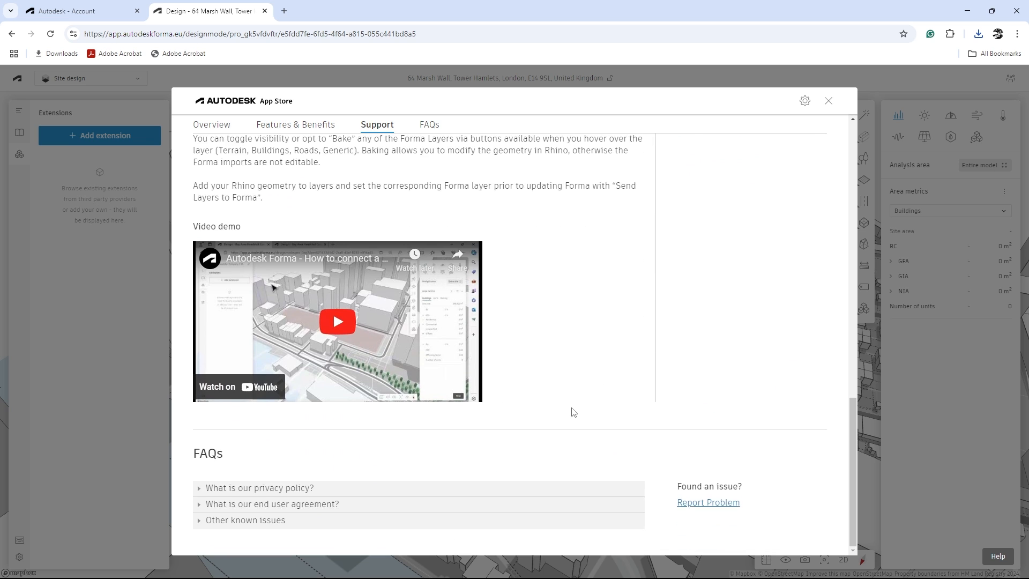
scroll(572, 408, "up", 3)
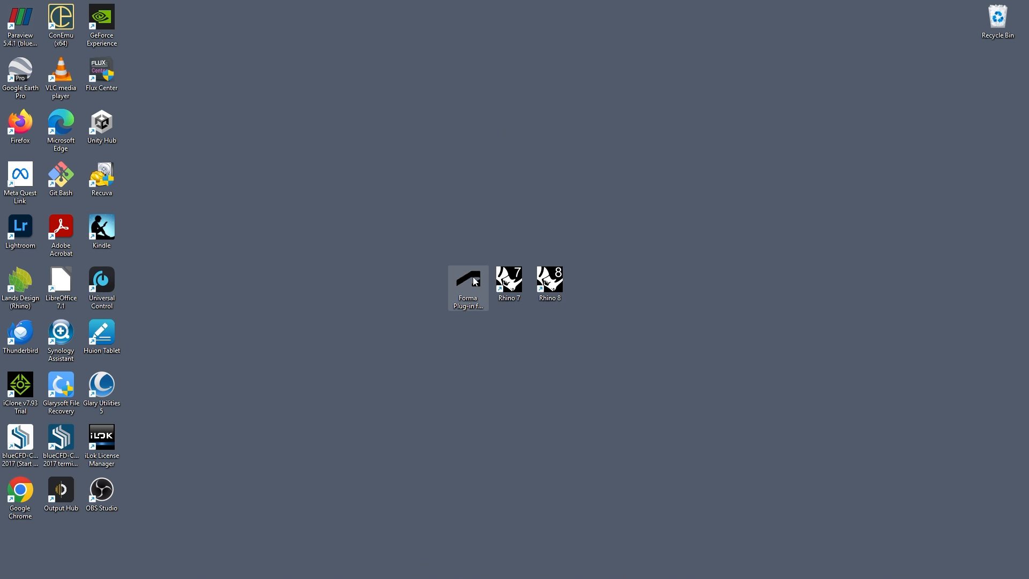
- Switch to the desktop, run the Forma Plug-in for Rhino v0.7.14 installer and choose installation for all users
left_click(474, 280)
double_click(475, 284)
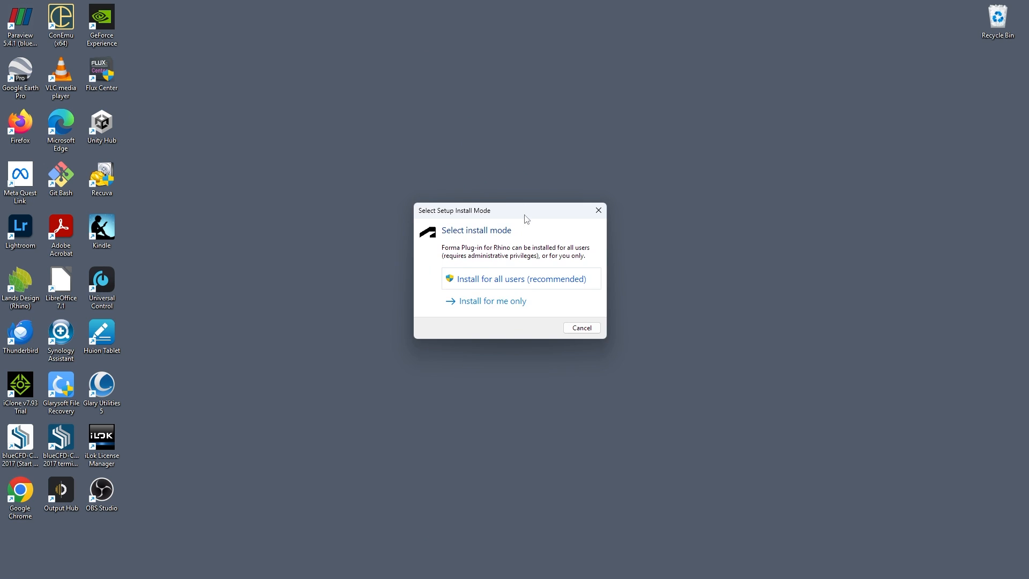
left_click_drag(525, 217, 545, 95)
left_click(520, 156)
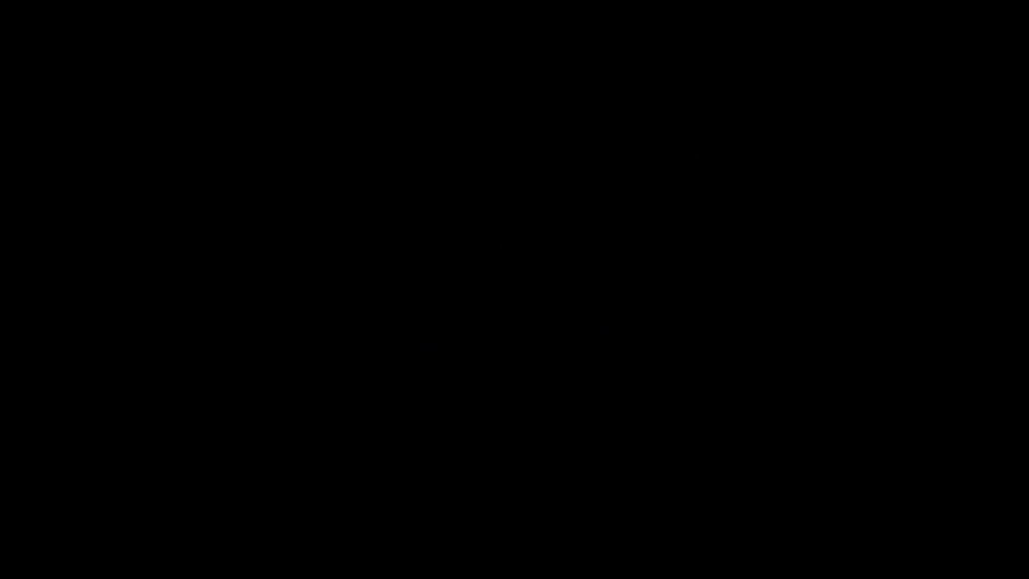
- Complete the installation of the Forma Plug-in for Rhino and close its setup wizard
left_click(381, 367)
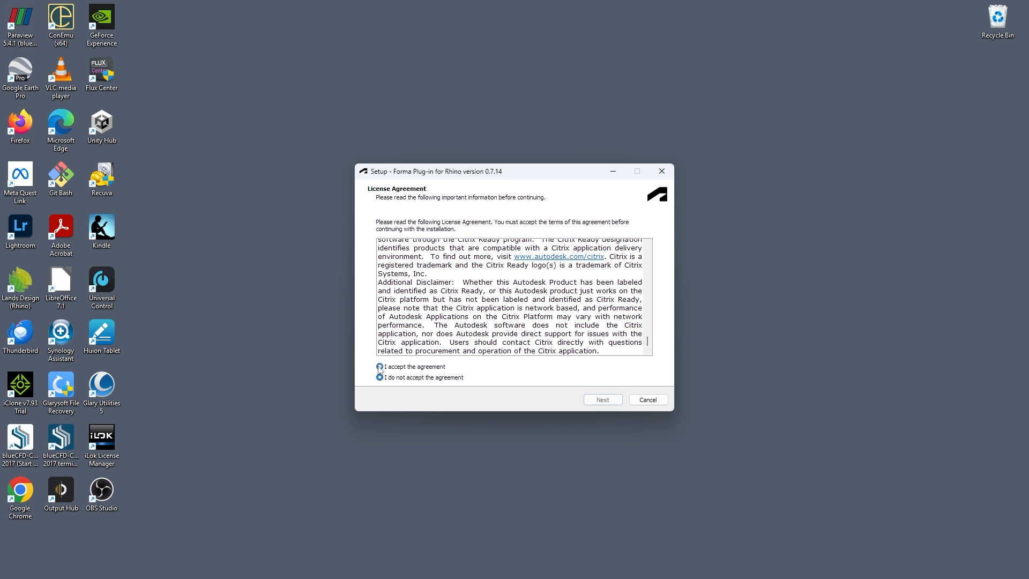
left_click(605, 402)
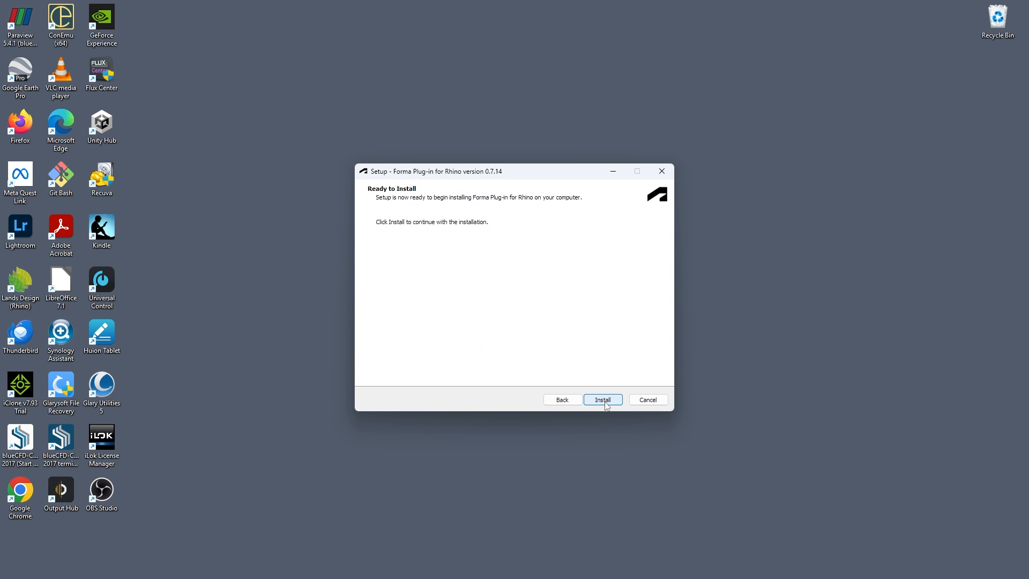
left_click(605, 402)
left_click(604, 402)
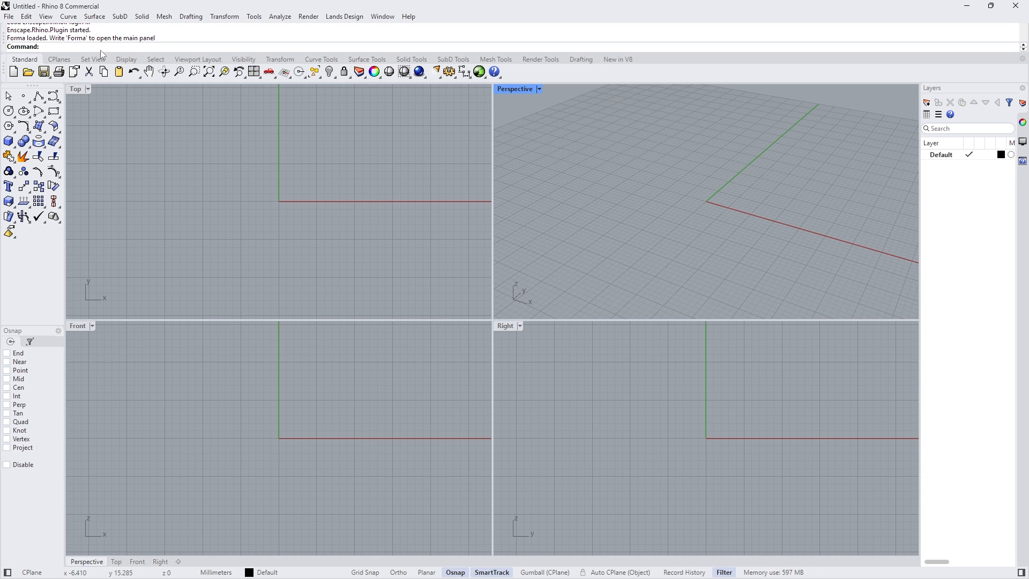
- Open the Forma plug-in panel in Rhino 8 with the Forma command and enlarge it to show all its settings
type("Forma")
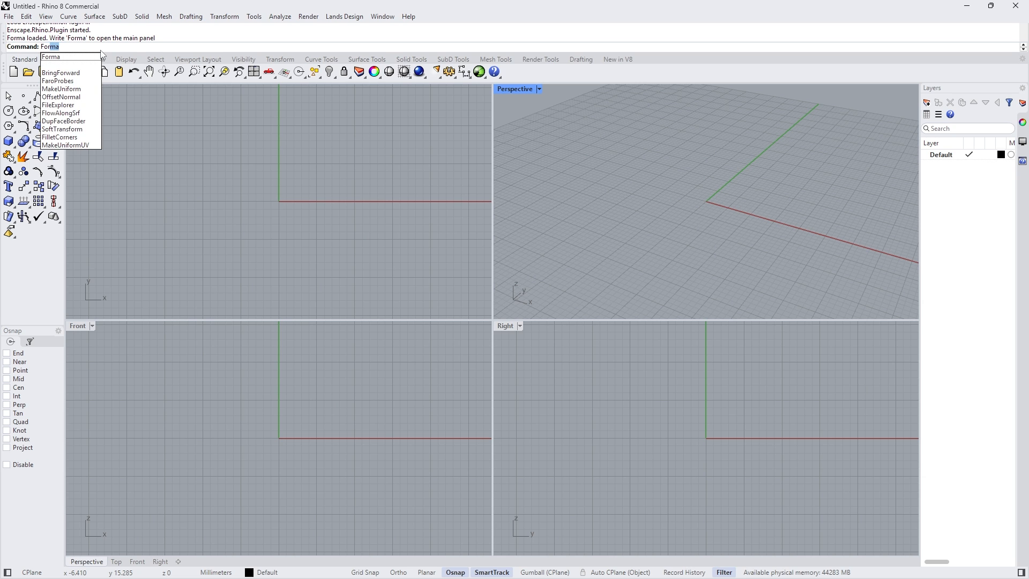
key("Return")
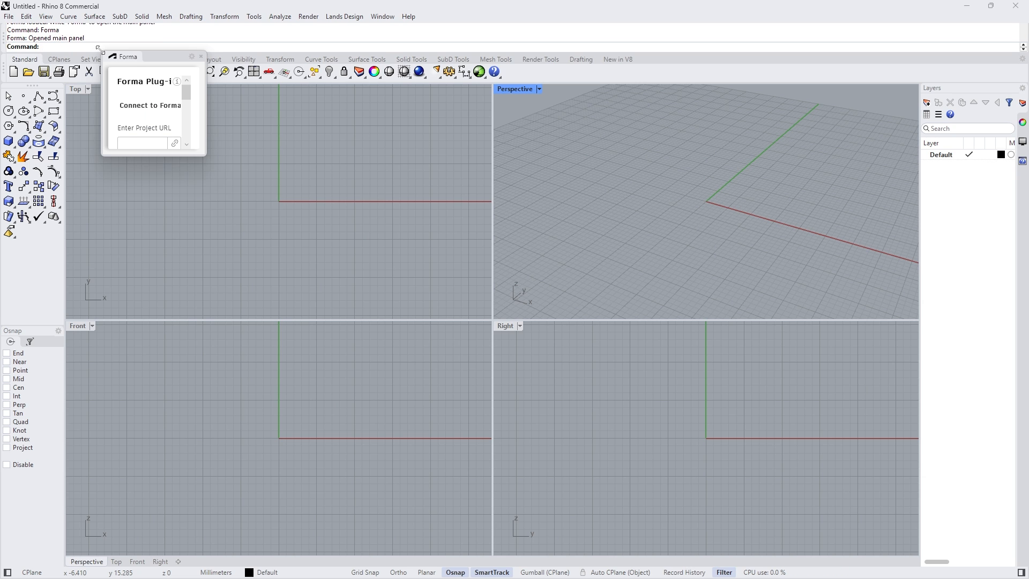
left_click_drag(208, 156, 482, 474)
left_click_drag(482, 159, 555, 159)
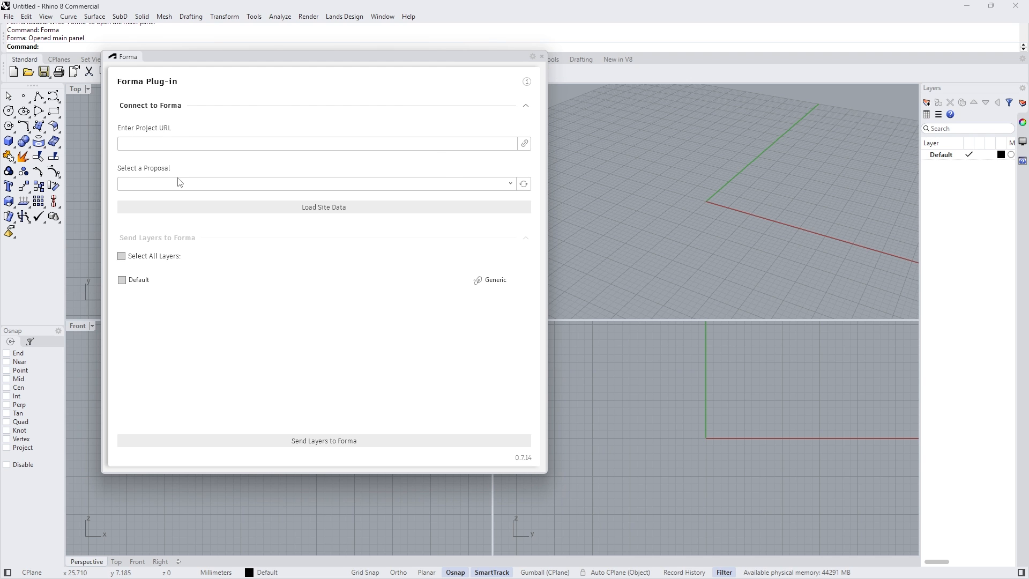
- Copy the project URL from Autodesk Forma into the Rhino plug-in and load the site data of Proposal 1
mouse_move(720, 573)
left_click(504, 572)
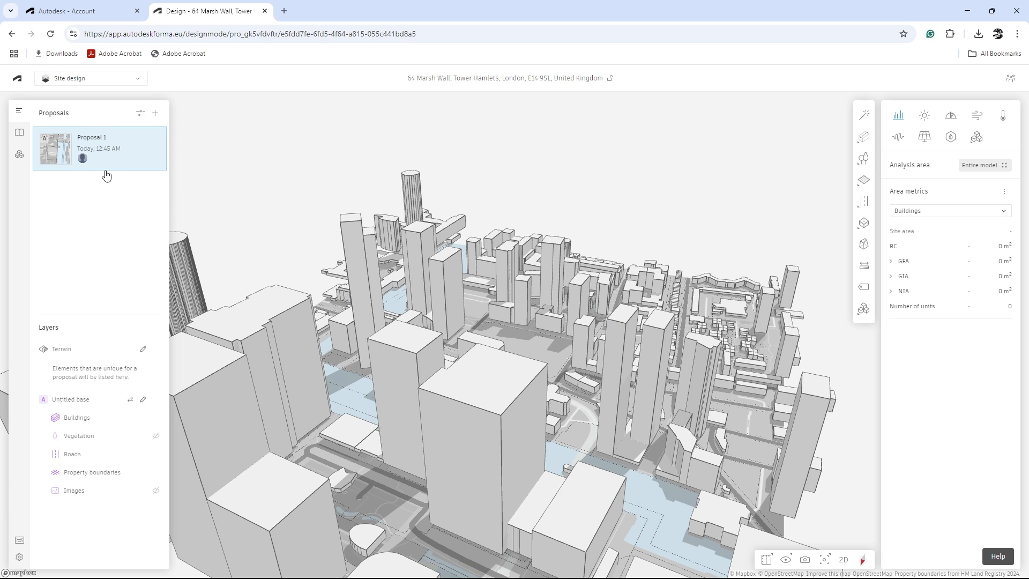
left_click(436, 35)
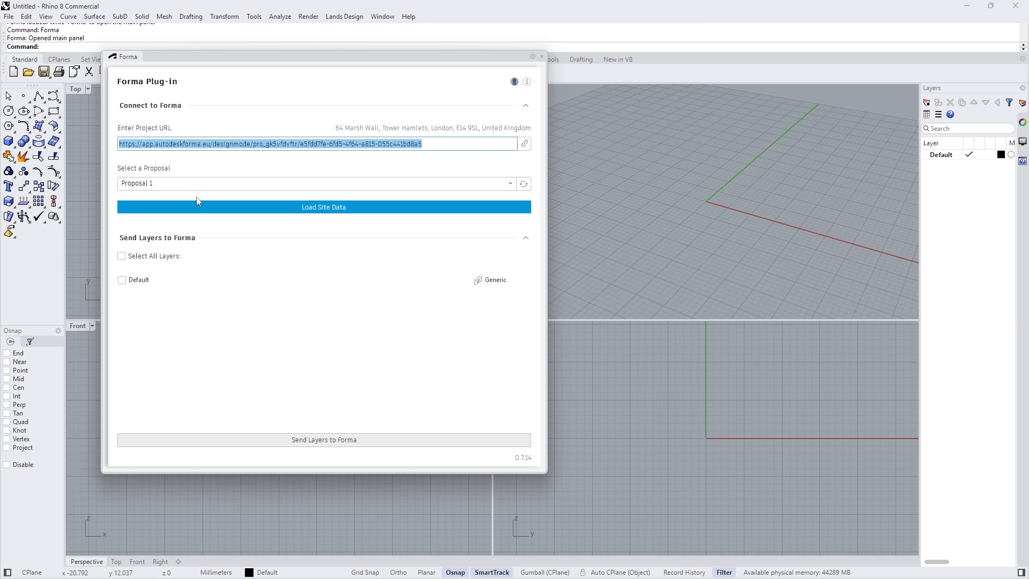
left_click(328, 208)
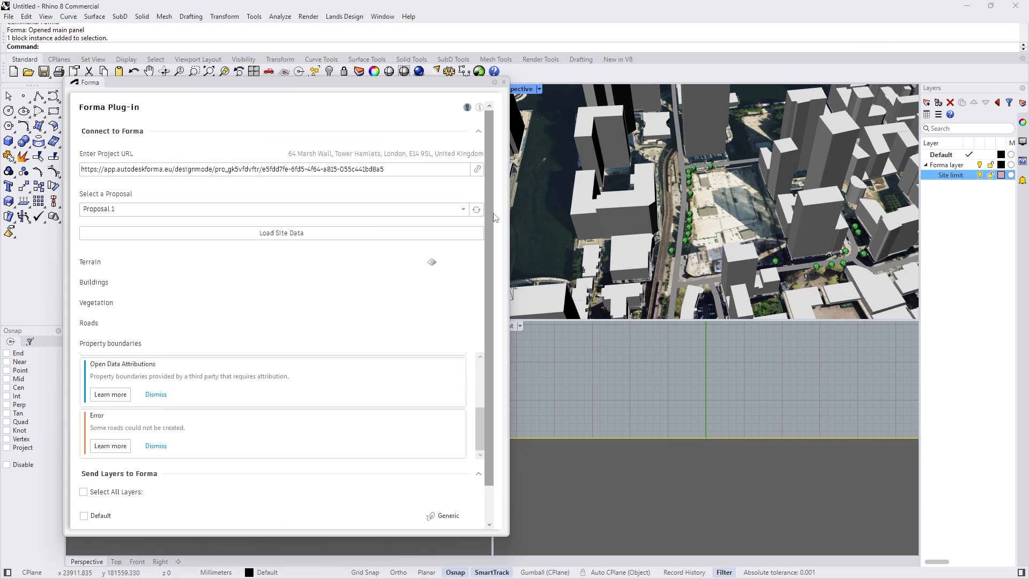
- Dismiss the plug-in's notifications about the imported site data and inspect the city model in the perspective view
mouse_move(491, 215)
left_mouse_down()
mouse_move(485, 274)
mouse_move(491, 209)
left_mouse_up()
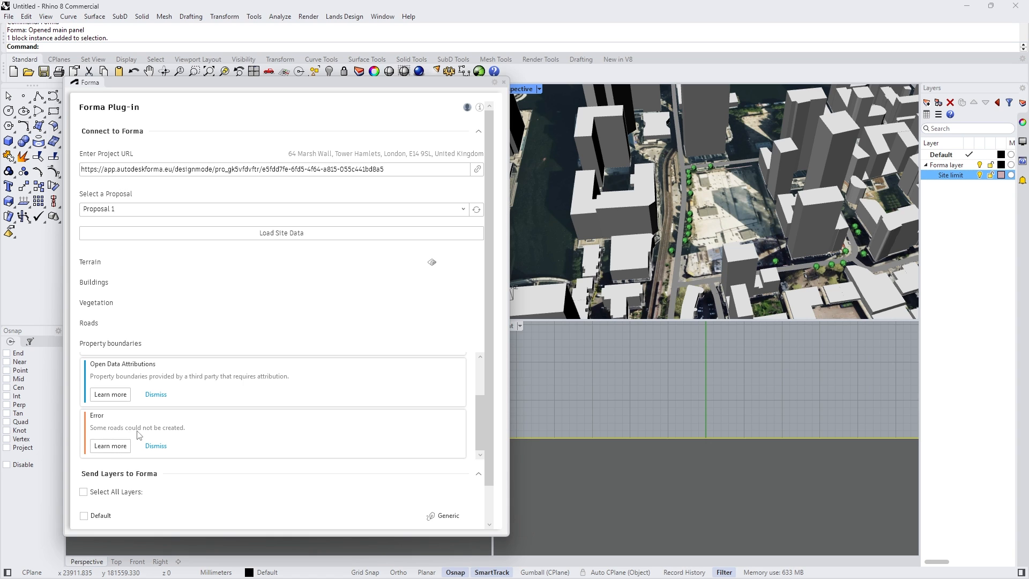
left_click(155, 446)
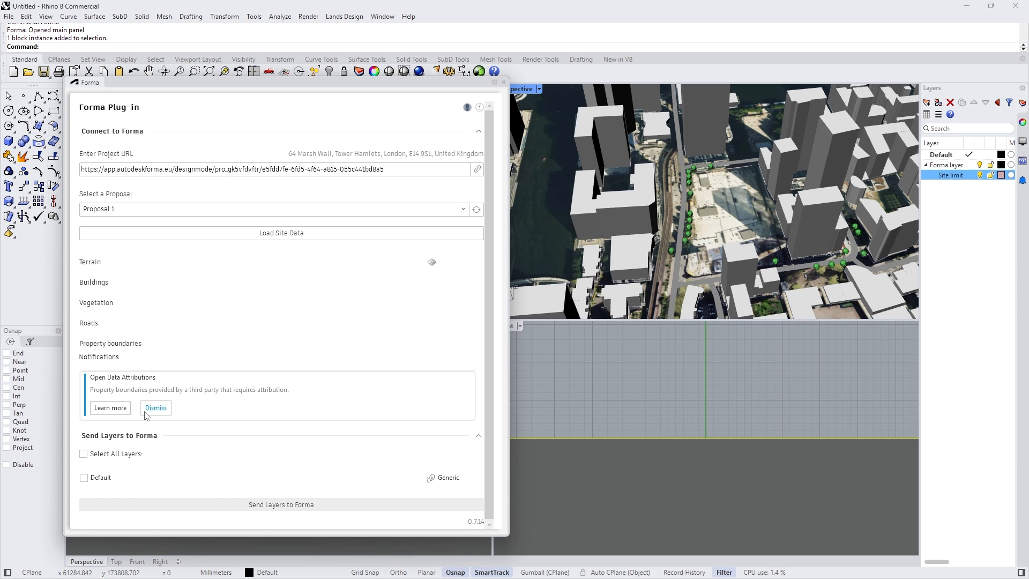
right_click_drag(659, 225, 724, 209)
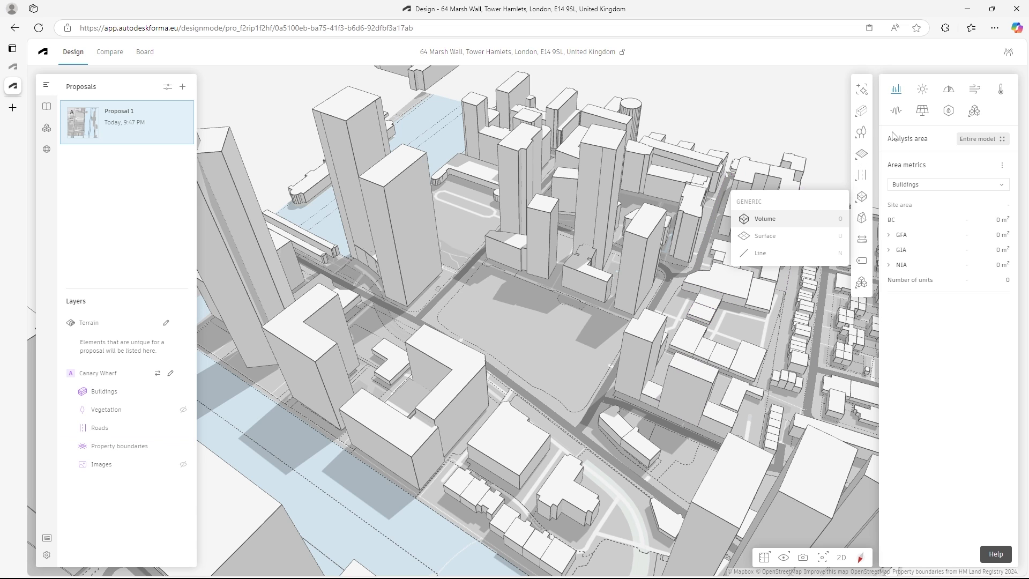
mouse_move(862, 157)
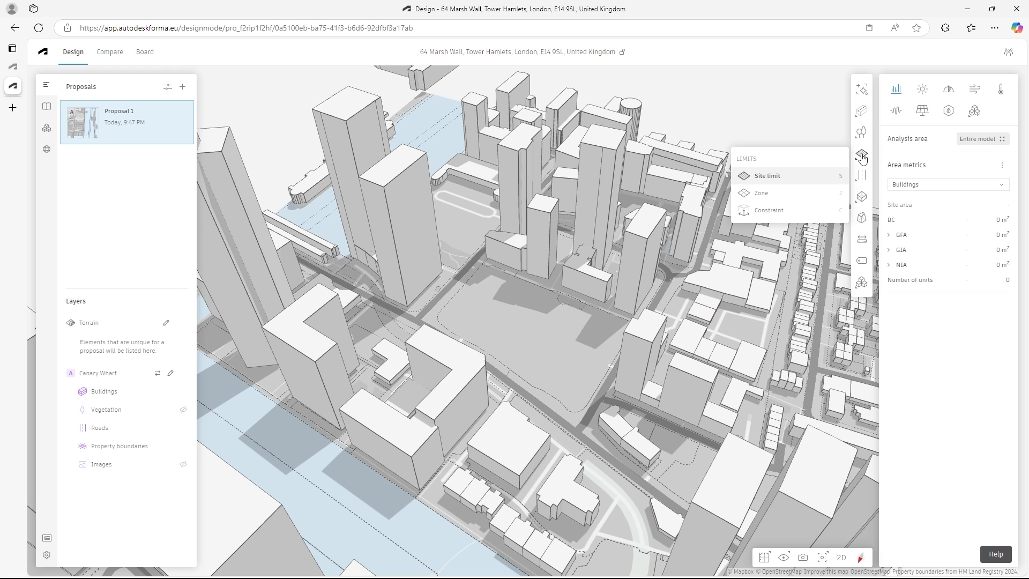
left_click(772, 177)
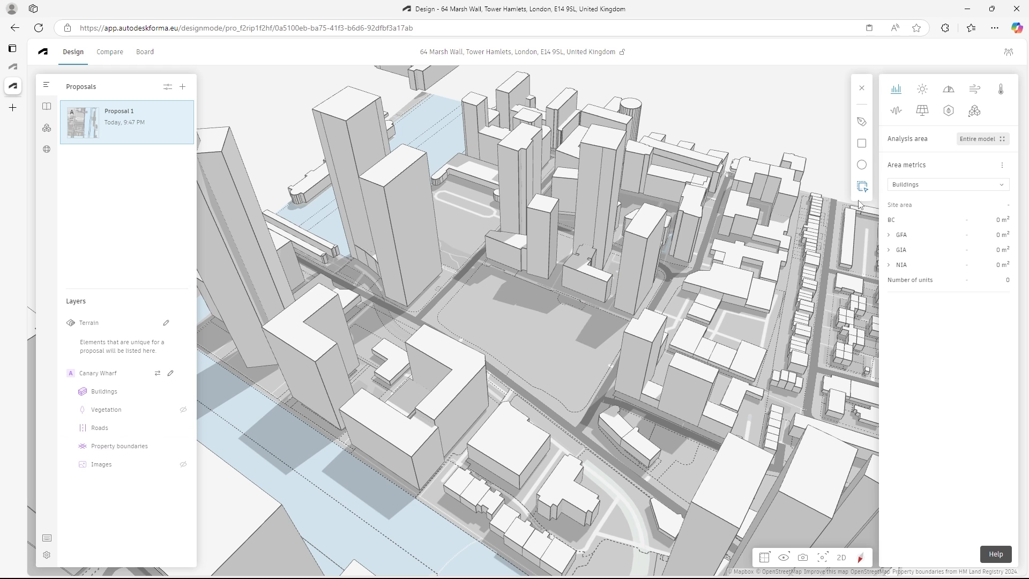
left_click(863, 123)
left_click(485, 264)
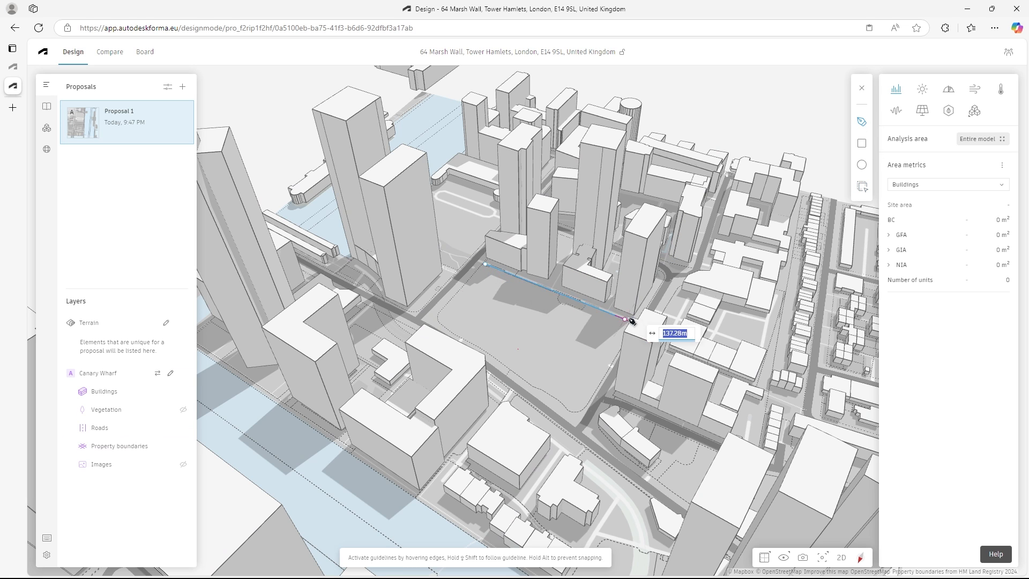
key("Escape")
mouse_move(862, 154)
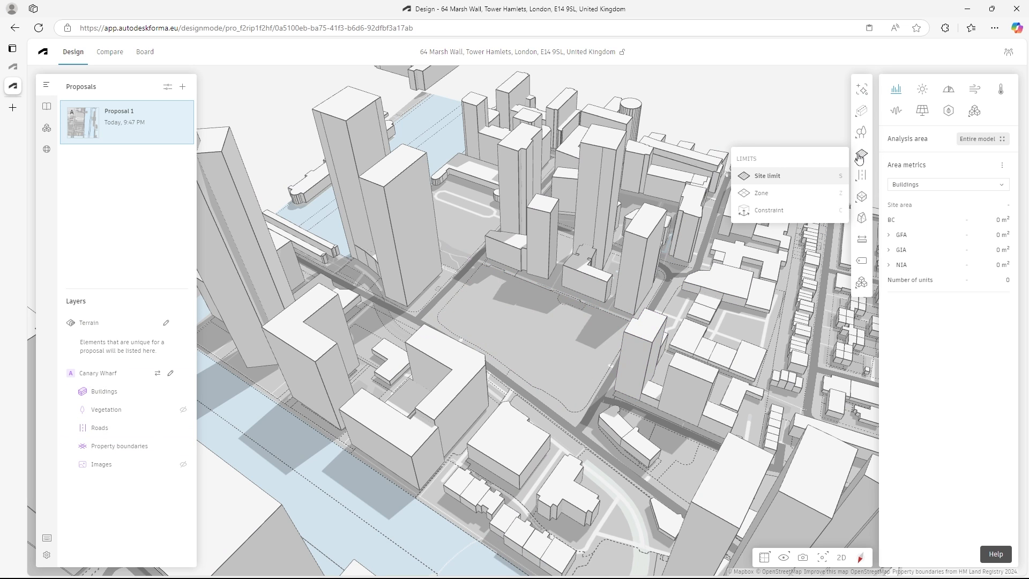
left_click(769, 196)
left_click(475, 261)
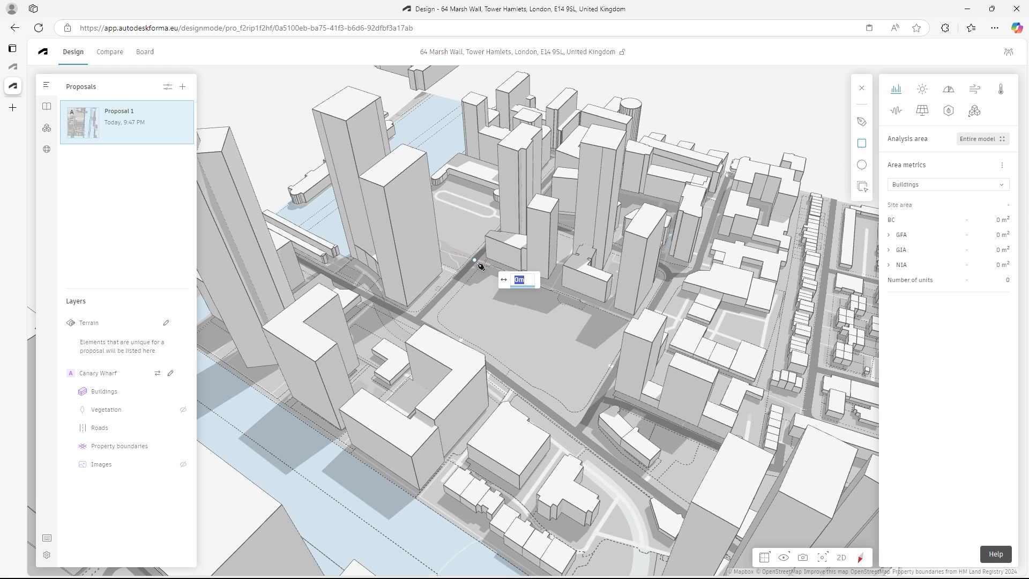
left_click(608, 316)
key("Escape")
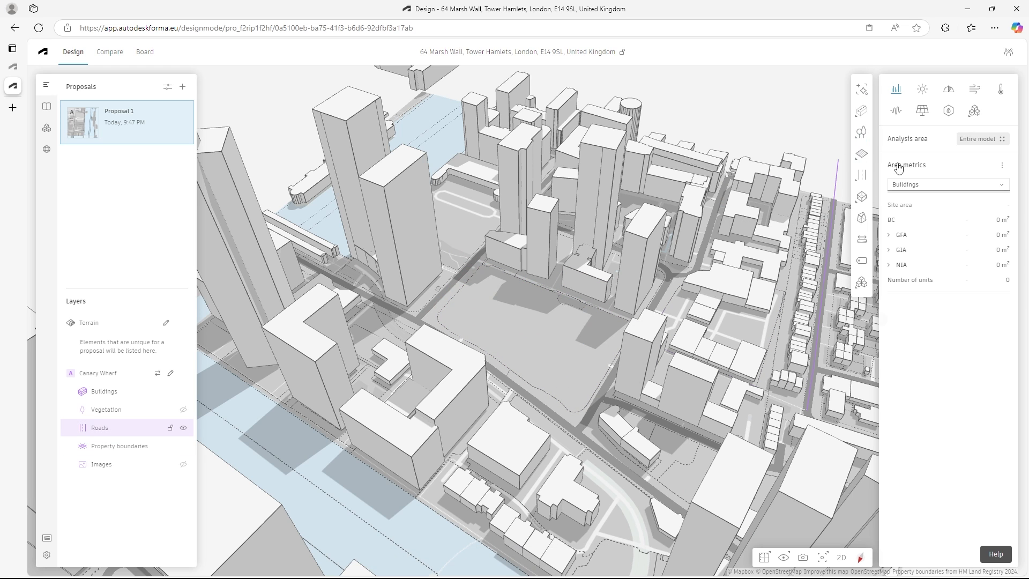
- Try creating a site limit by tracing the cleared plot's existing property boundary, and undo it
left_click(865, 157)
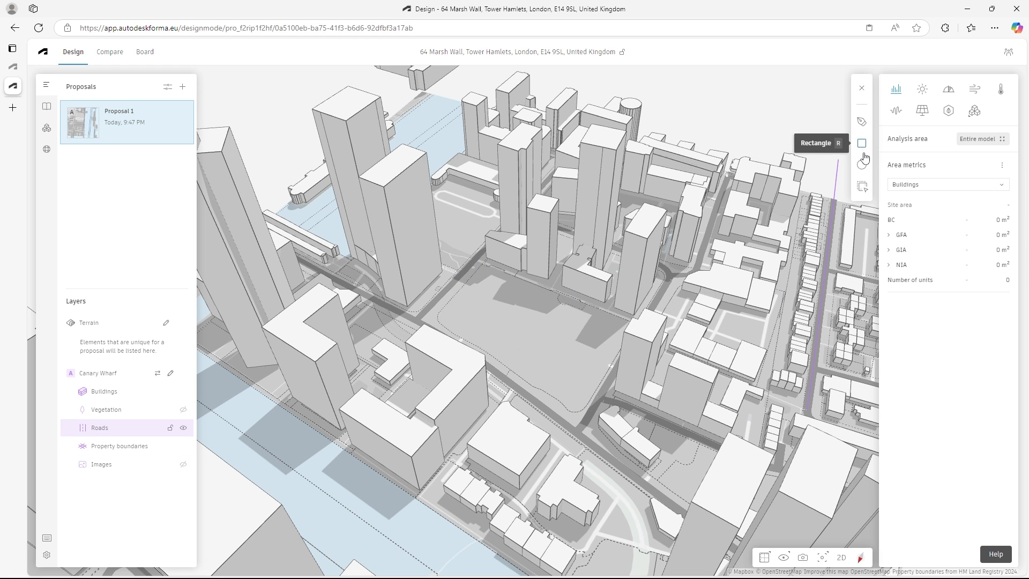
left_click(862, 188)
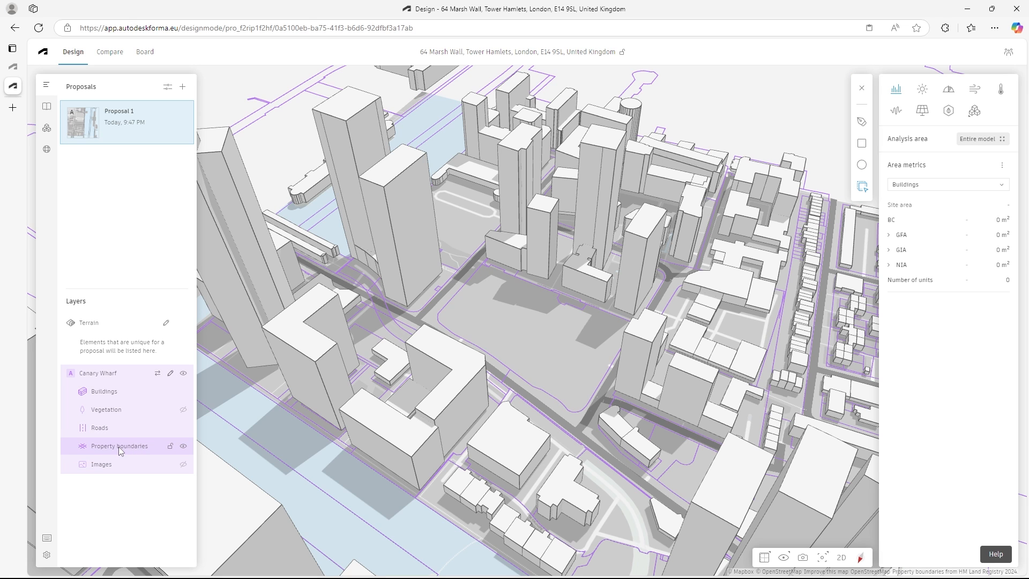
left_click(478, 279)
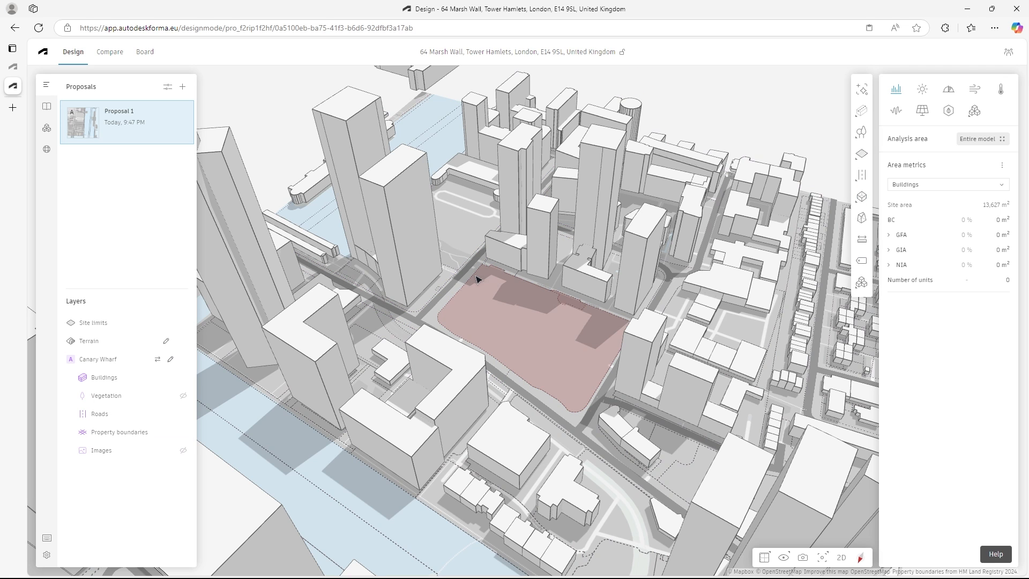
key("ctrl+z")
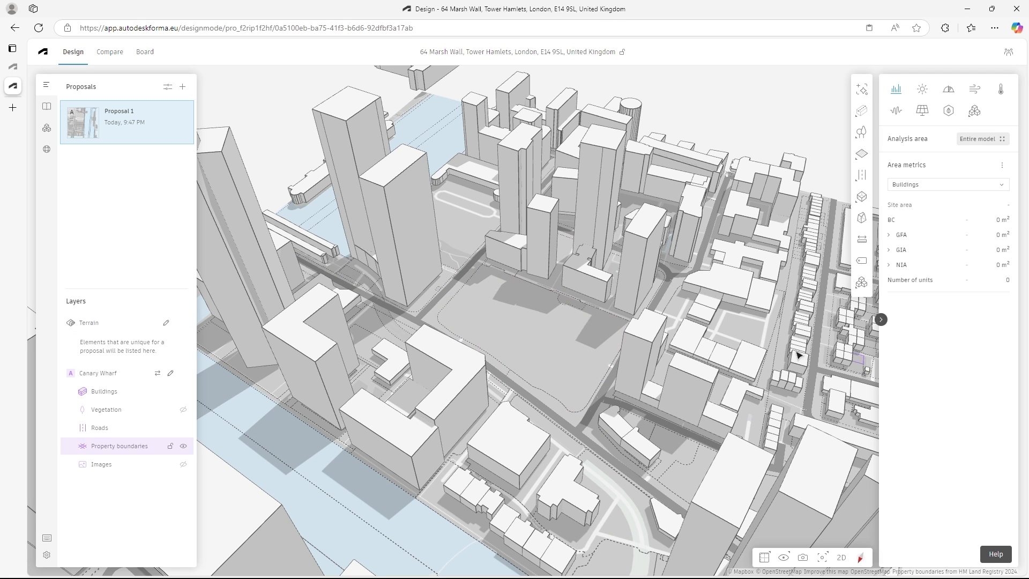
- Define the cleared plot's property boundary as the site limit within the Canary Wharf base and finish editing the base
double_click(503, 368)
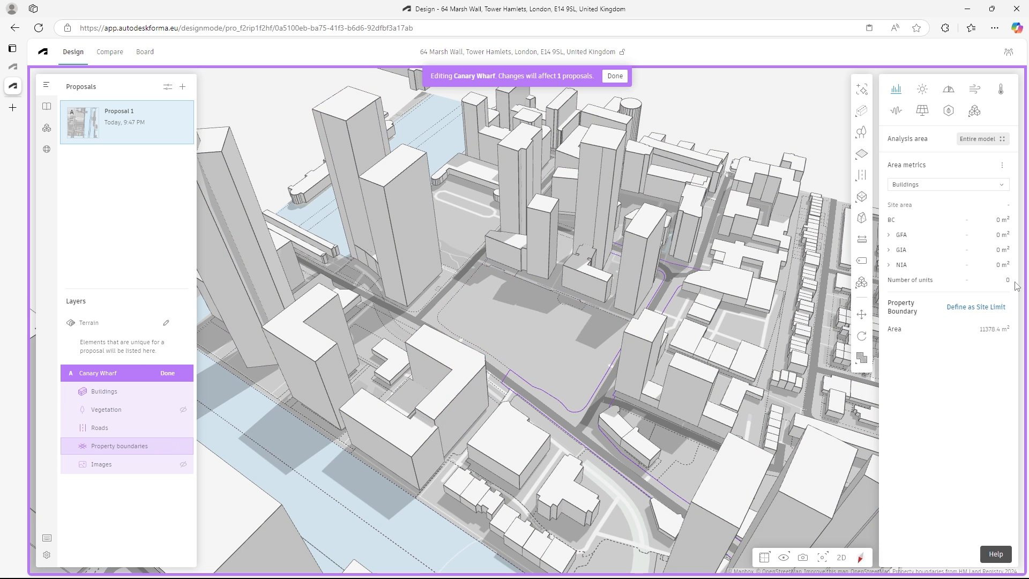
left_click(483, 349)
left_click(976, 309)
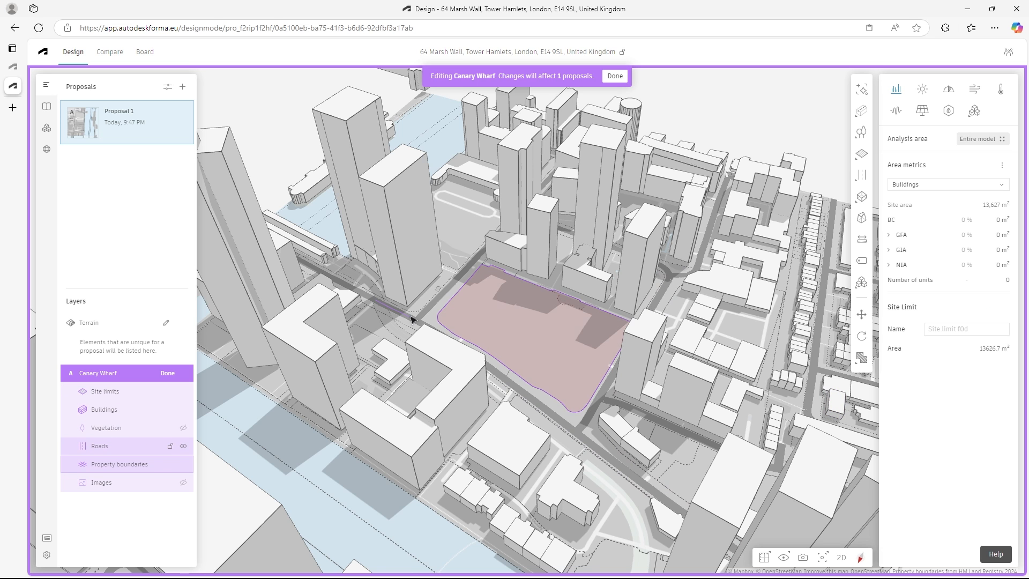
left_click(615, 75)
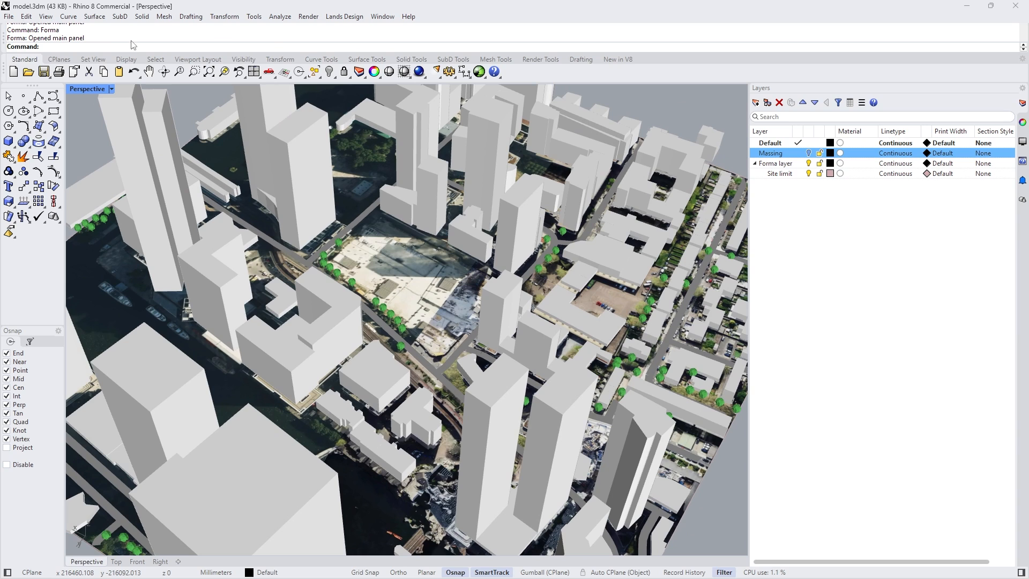
- Switch to Rhino, reload the site data of Proposal 1 through the Forma plug-in and close its panel
type("Forma")
key("Return")
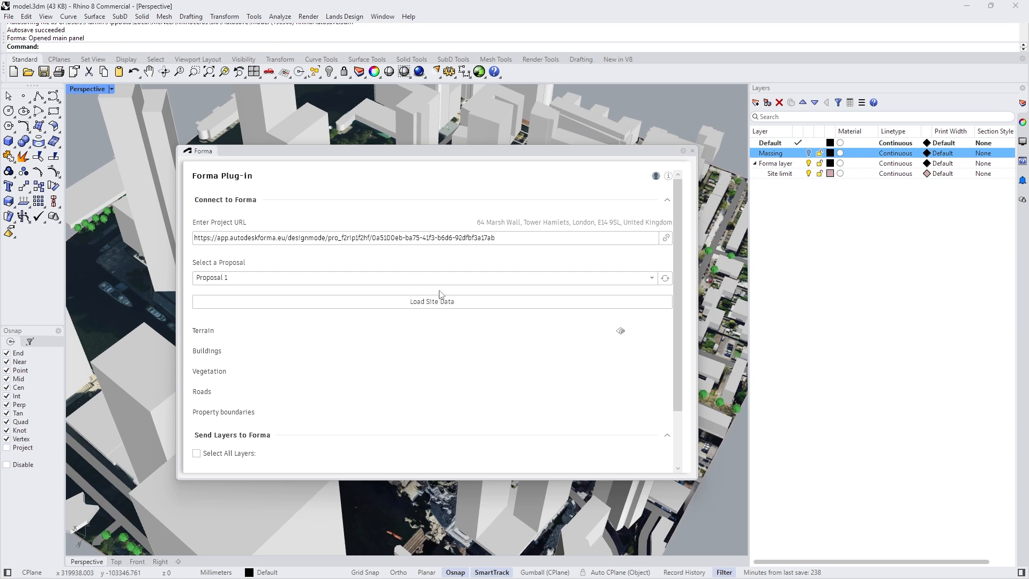
left_click(434, 301)
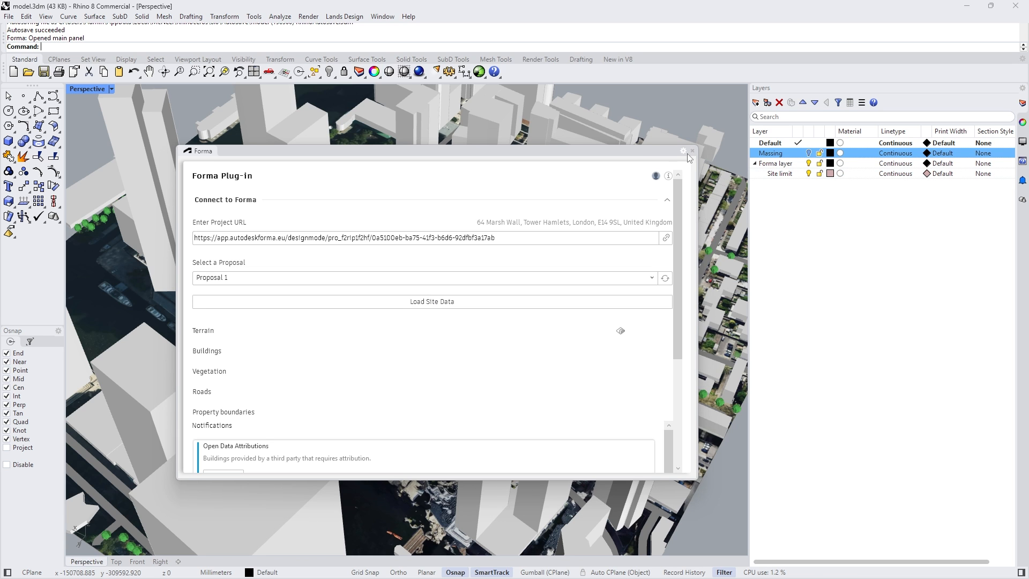
left_click(693, 151)
- Select the imported site limit outline around the cleared plot and examine it among the surrounding buildings
right_click_drag(512, 292, 536, 290)
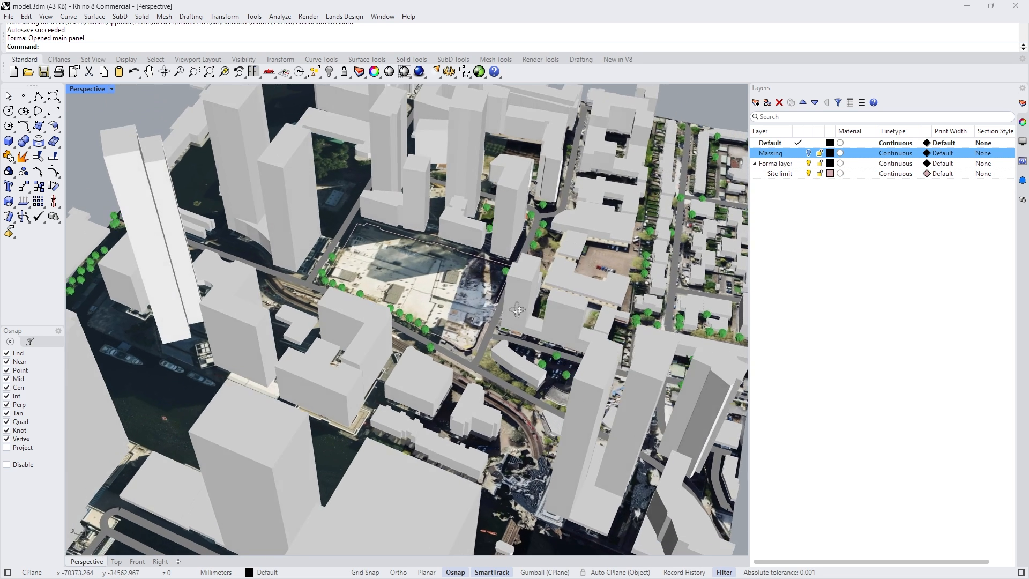
scroll(430, 244, "up", 6)
left_click(430, 241)
scroll(439, 268, "down", 6)
right_click_drag(449, 288, 440, 359)
scroll(440, 358, "down", 5)
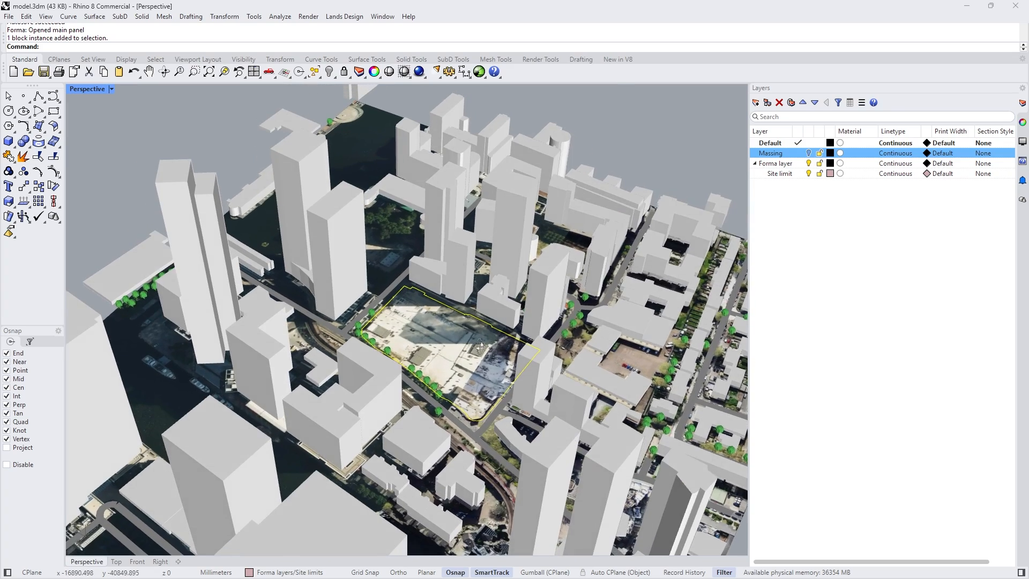
scroll(455, 328, "up", 10)
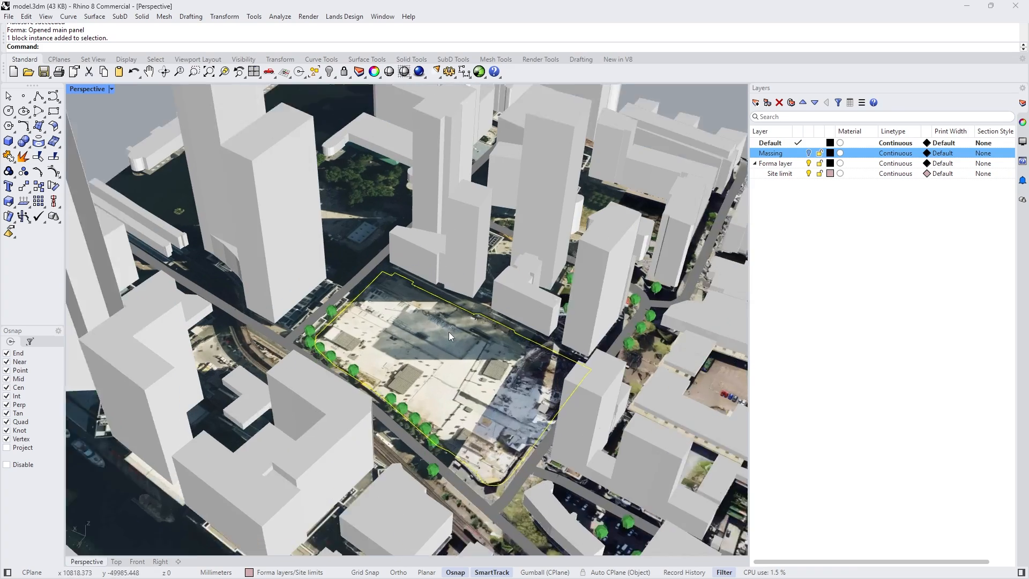
right_click_drag(582, 356, 478, 387)
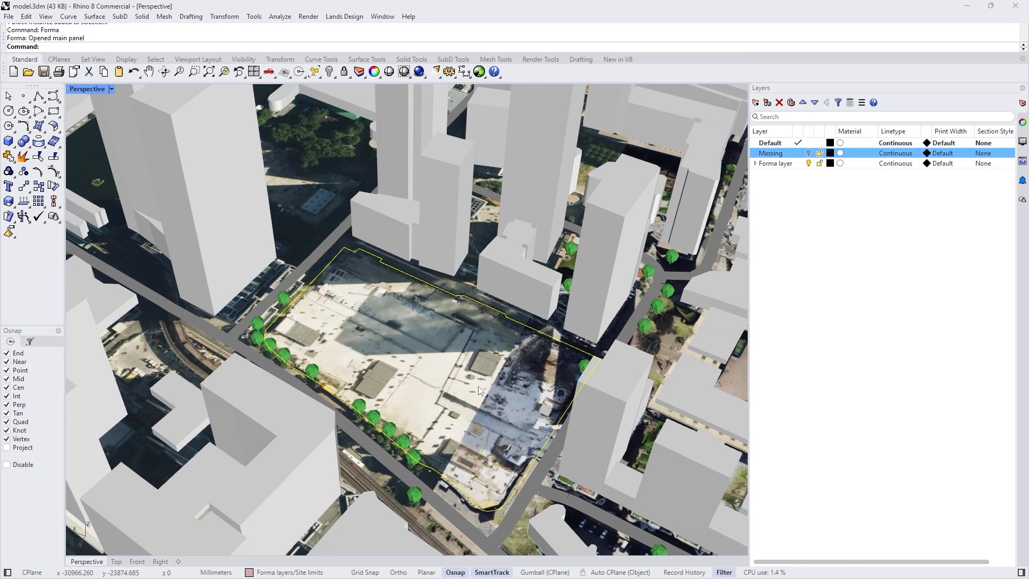
- Model a tall rectangular box as a massing tower near the eastern edge of the cleared plot
left_click(8, 141)
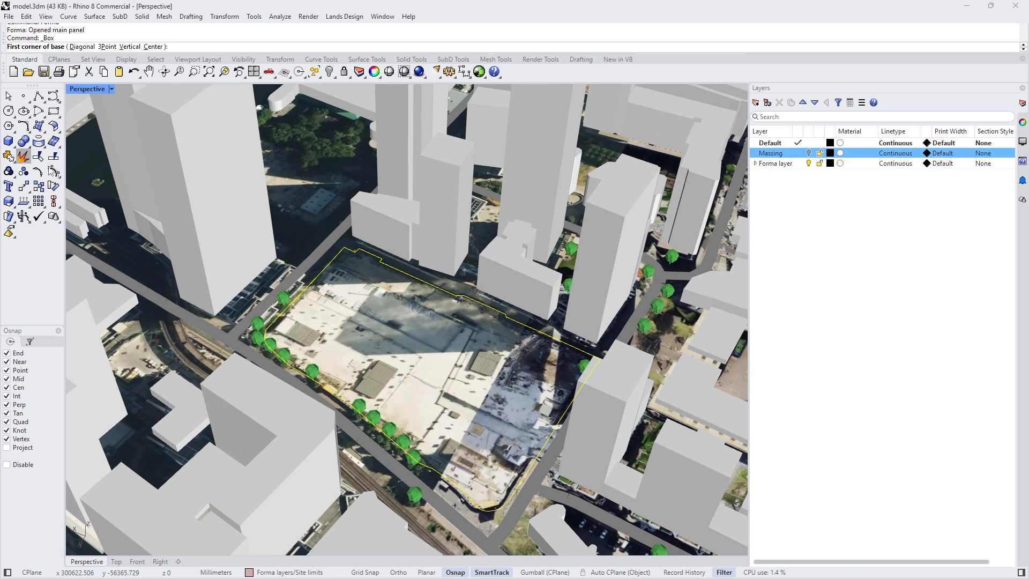
left_click(504, 346)
left_click(536, 433)
left_click(551, 298)
right_click_drag(551, 313, 622, 347)
scroll(558, 343, "down", 8)
scroll(554, 340, "up", 10)
right_click_drag(554, 340, 497, 369)
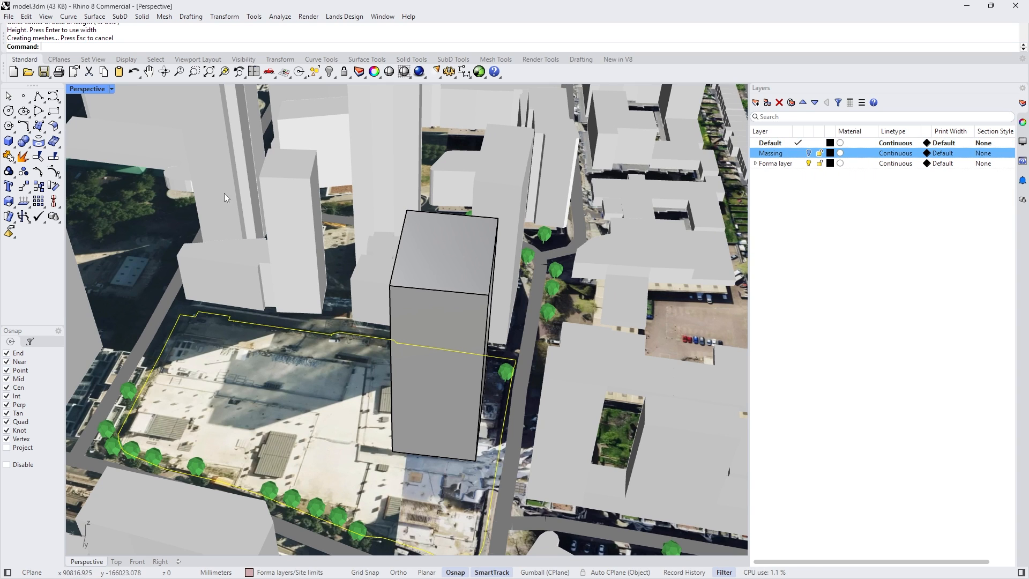
- Open the Forma plug-in panel in Rhino and send the Default layer containing the tower to Forma
type("Forma")
key("Return")
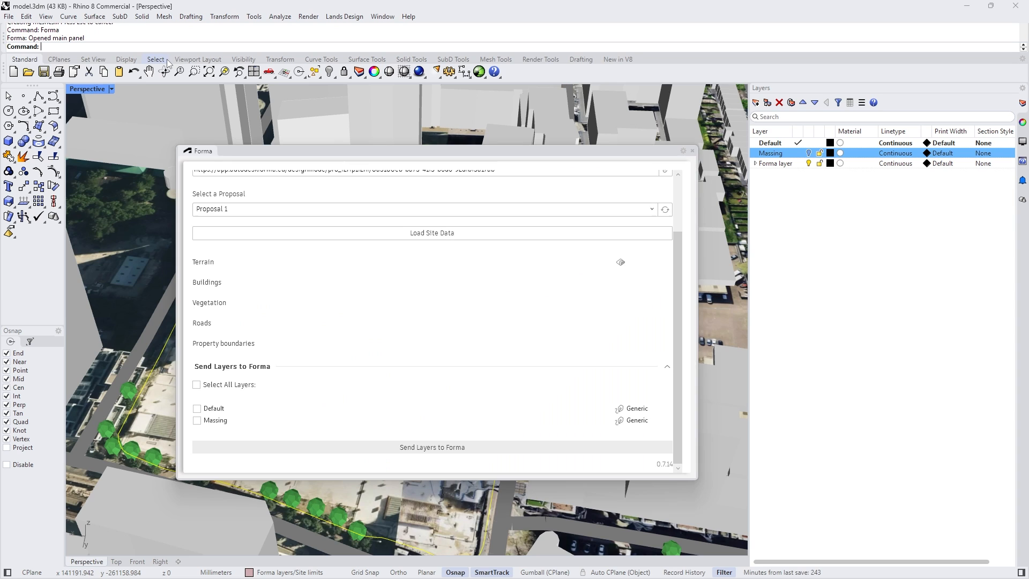
left_click_drag(408, 150, 340, 99)
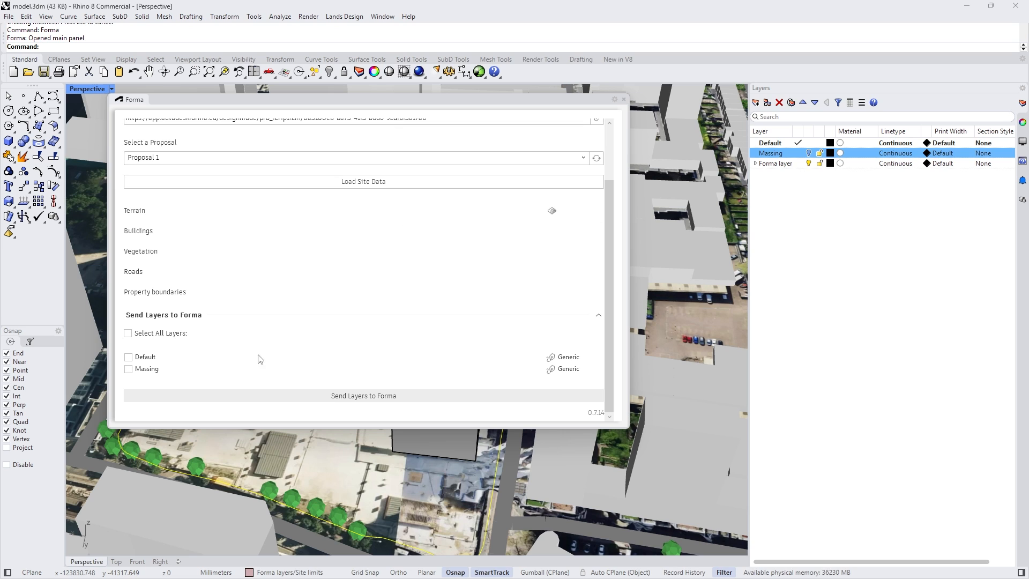
left_click(128, 358)
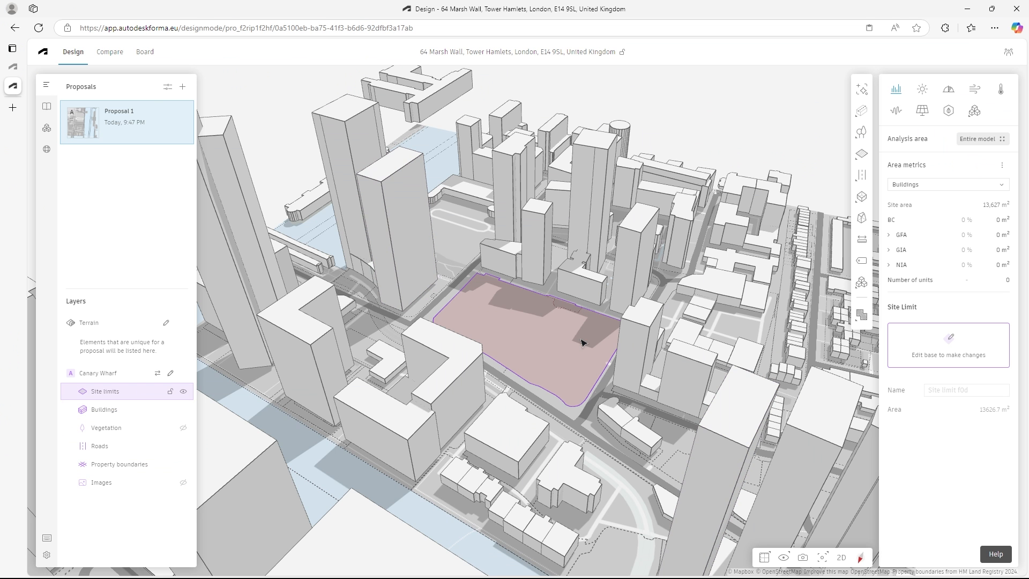
- Reload the Forma project page to bring in the sent tower, and collapse the Canary Wharf base layers
left_click(39, 28)
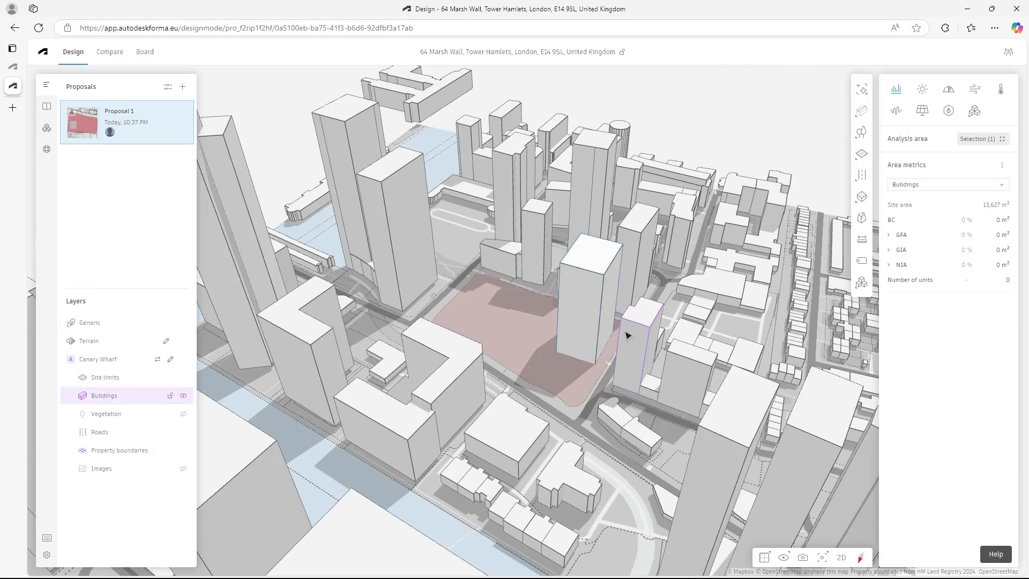
right_click_drag(628, 335, 524, 308)
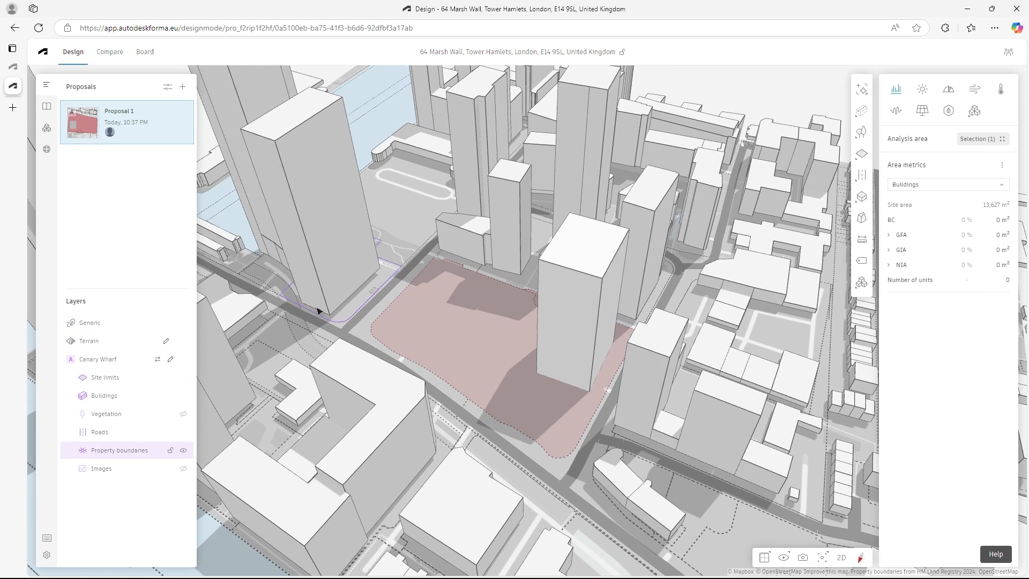
left_click(70, 360)
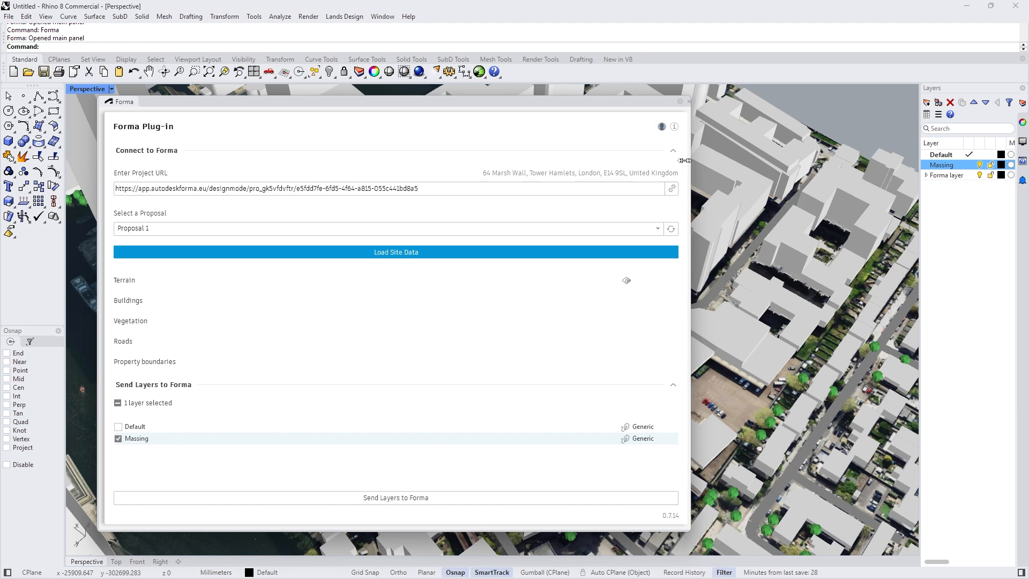
- Hide the imported terrain, buildings, vegetation and roads through the Forma plug-in in Rhino
left_click_drag(304, 99, 260, 90)
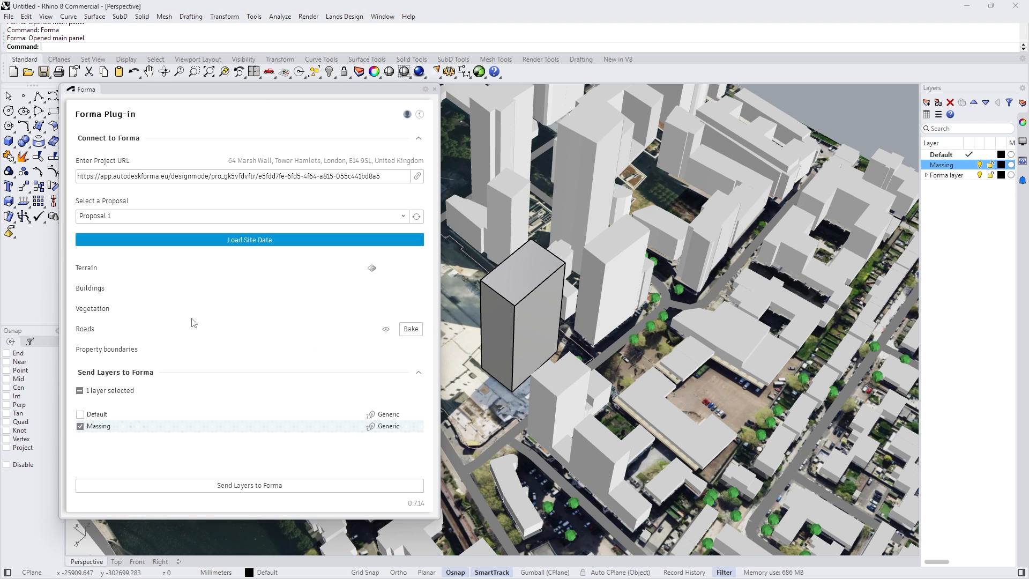
left_click(386, 267)
left_click(386, 288)
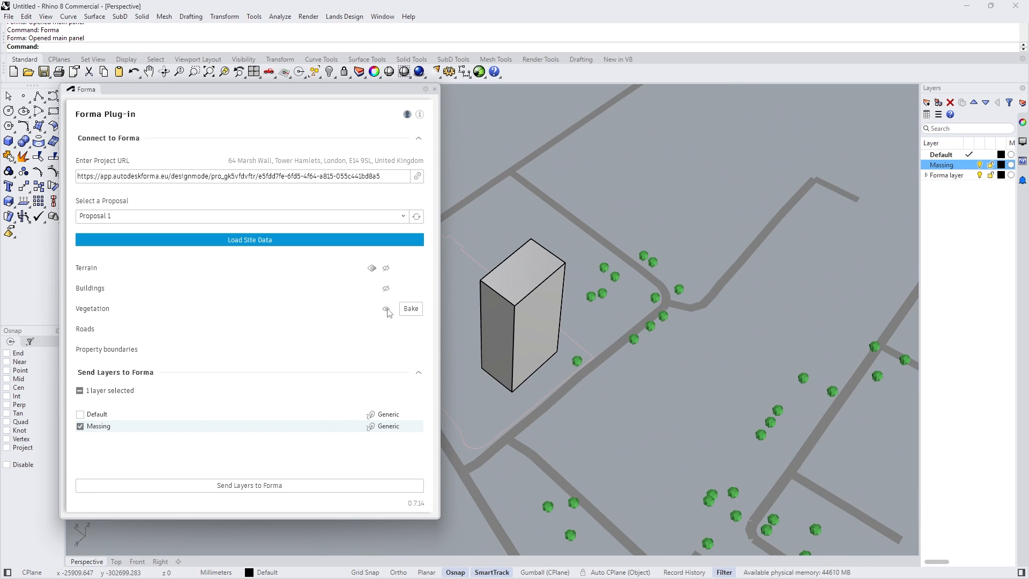
left_click(385, 309)
left_click(386, 329)
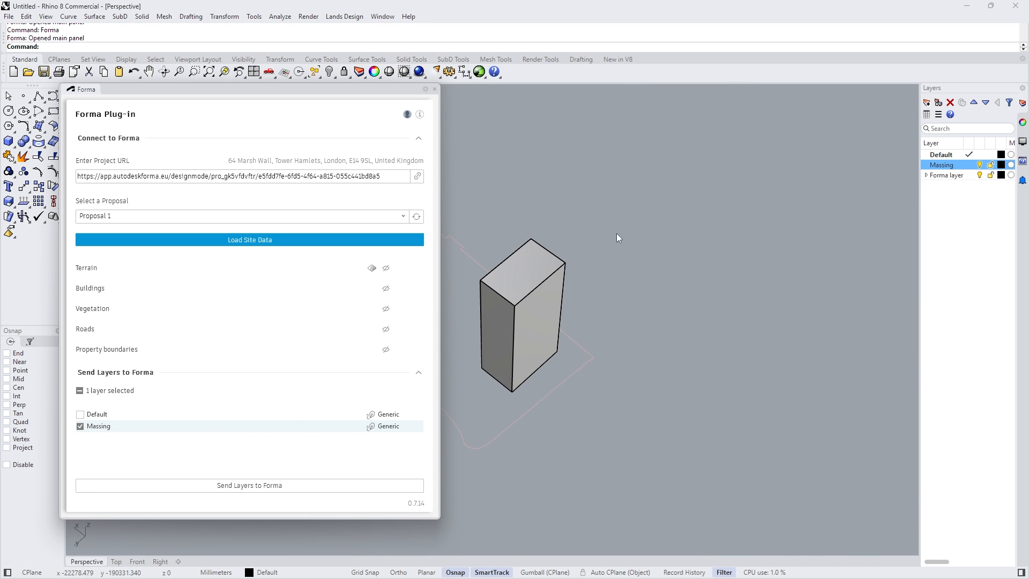
- Show the roads, vegetation, buildings and terrain again around the massing tower
left_click(386, 329)
left_click(386, 309)
left_click(386, 288)
left_click(386, 267)
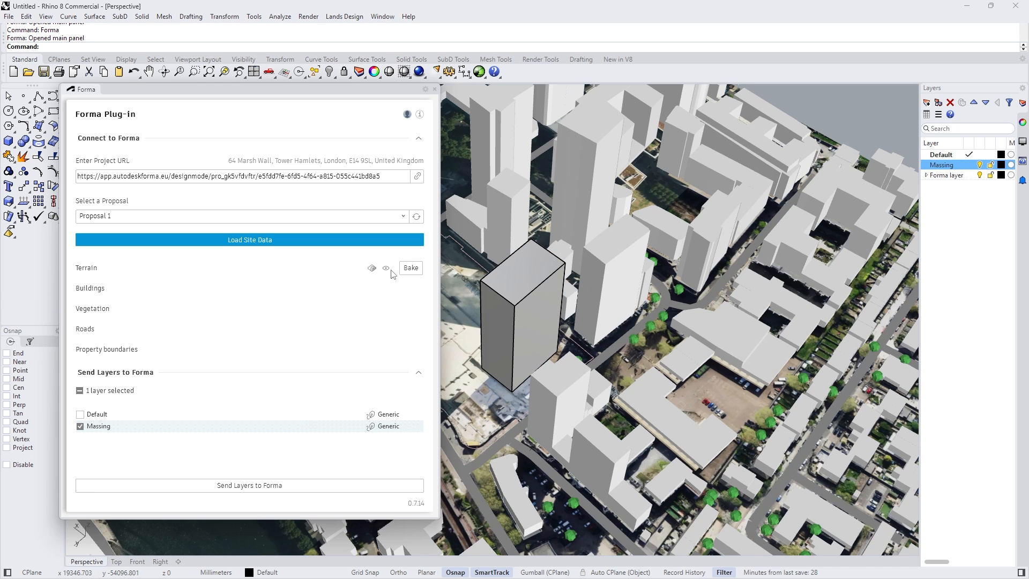
- Select the site limit outline and try to shift it freehand, undo the shift and start copying it
right_click_drag(646, 303, 844, 292, "shift")
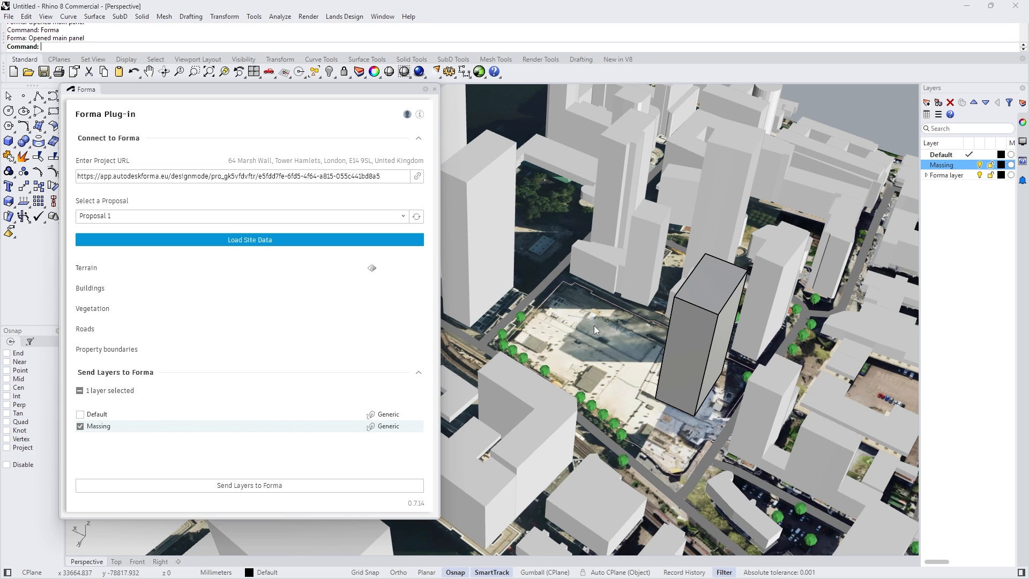
left_click(601, 298)
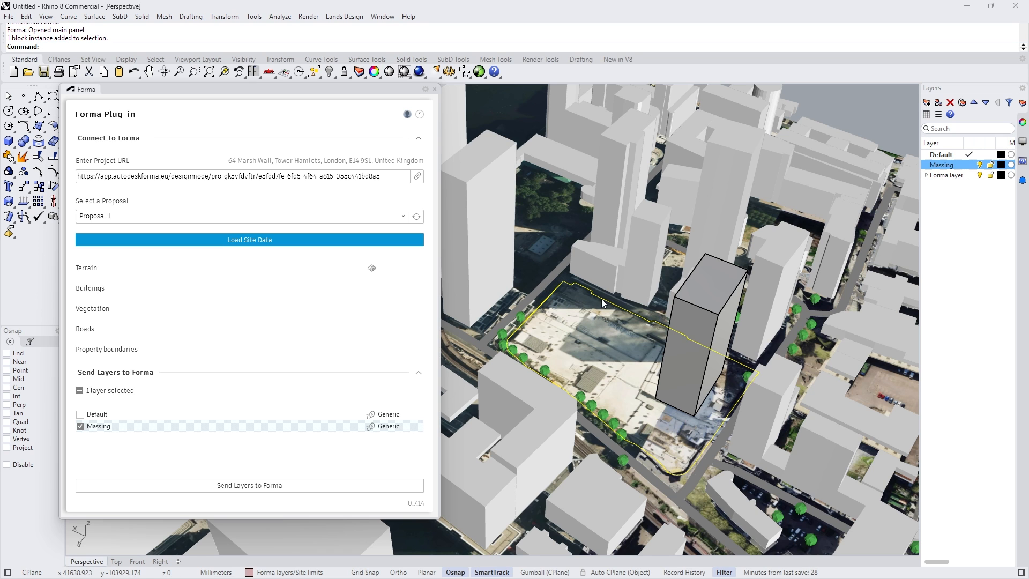
left_click_drag(600, 298, 634, 312)
left_click(39, 186)
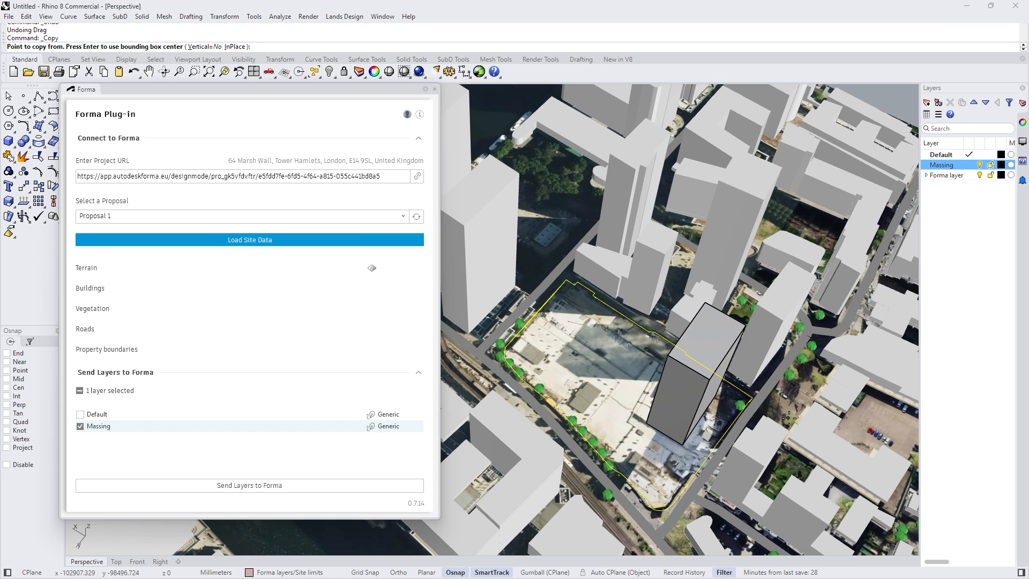
- Try to move the site limit from its eastern corner to the tower's nearest base corner with the End snap
left_click(24, 186)
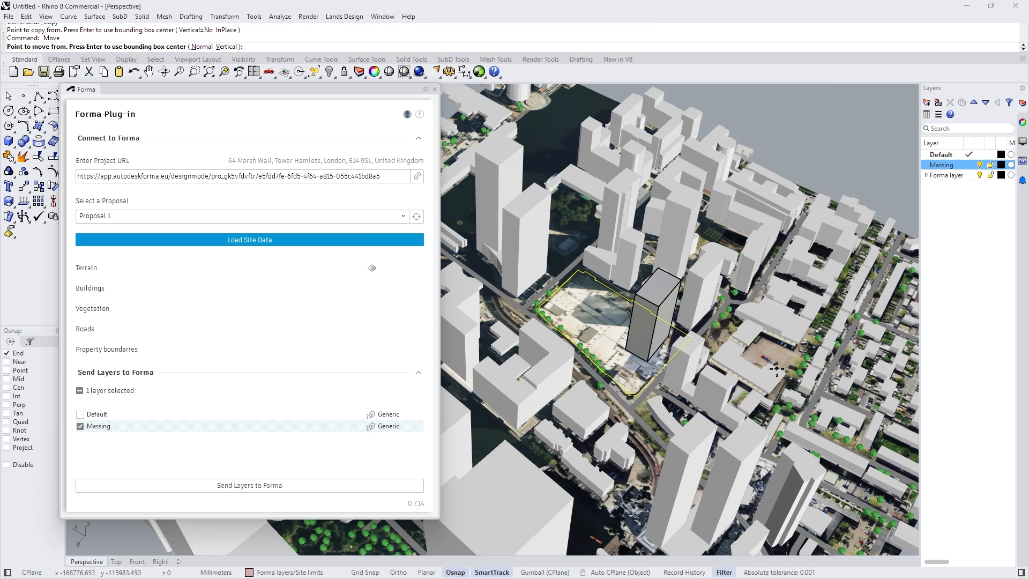
scroll(752, 354, "up", 5)
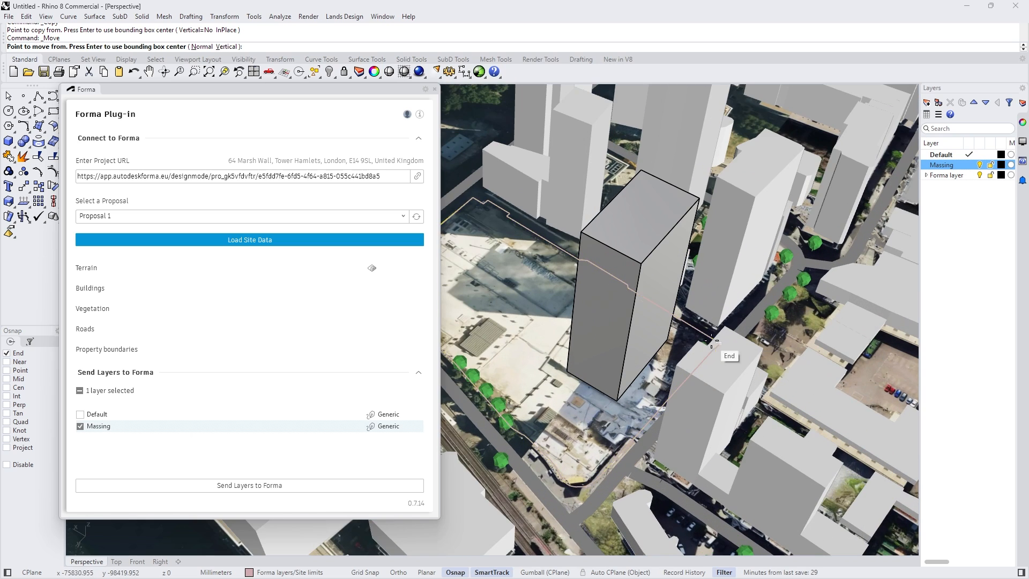
scroll(700, 374, "up", 5)
left_click(709, 366)
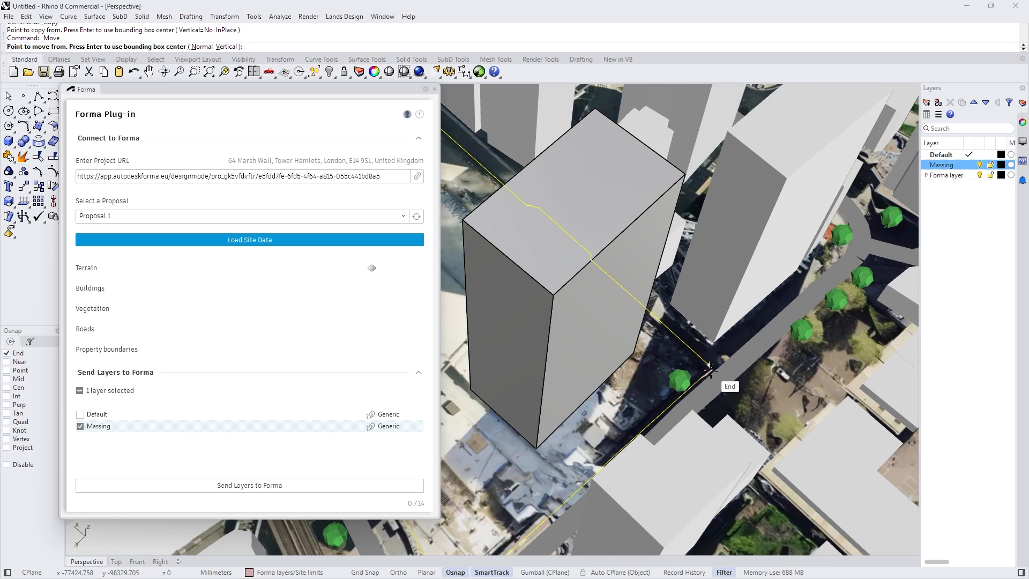
left_click(636, 354)
scroll(751, 348, "down", 10)
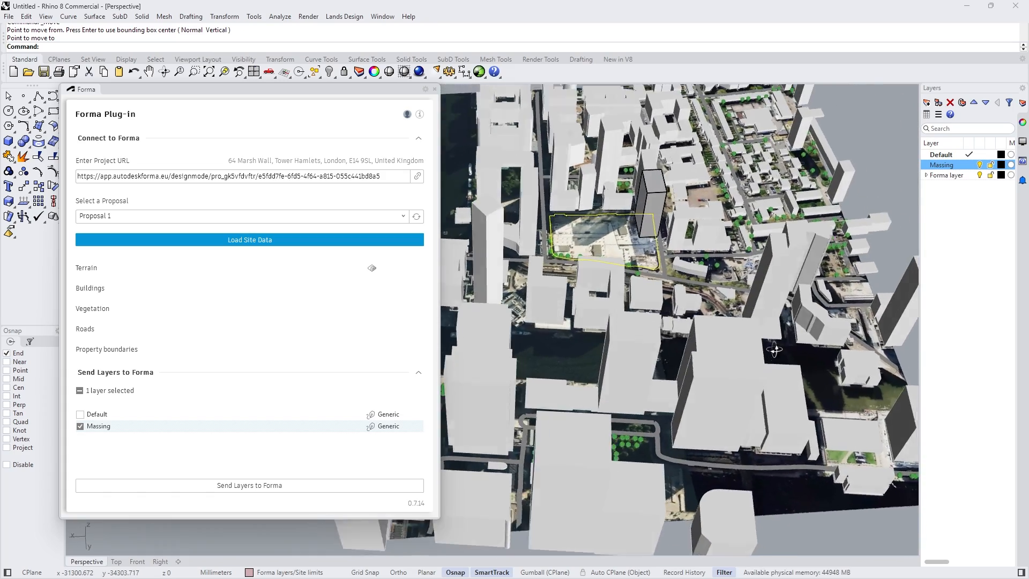
right_click_drag(774, 349, 690, 341)
- Undo the last move of the site limit outline
right_click_drag(713, 307, 690, 328)
key("ctrl+z")
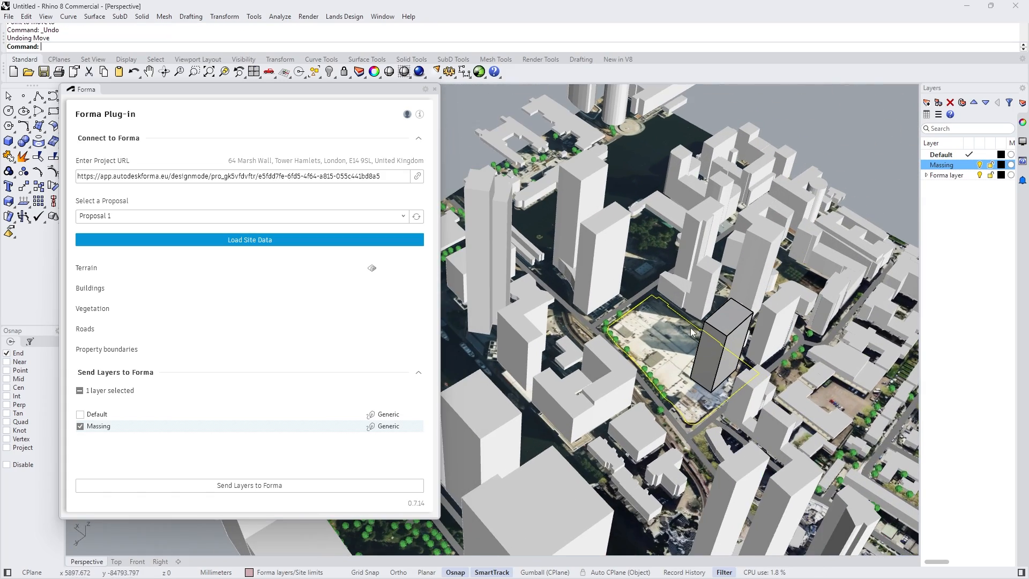
right_click_drag(673, 362, 690, 408)
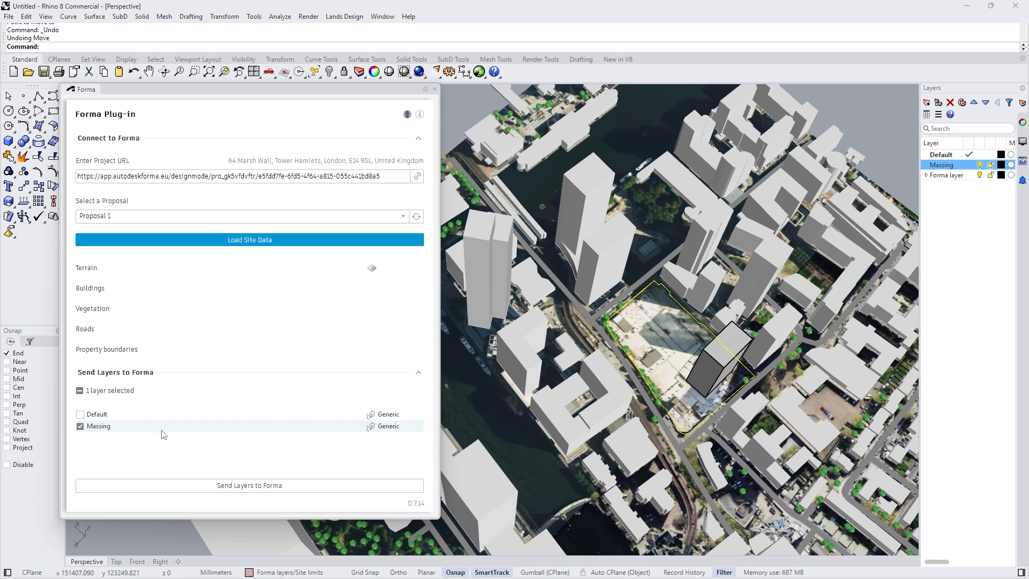
- Examine the Forma layer types offered for the Massing layer: Constraints, Generic and Vegetation
left_click(724, 360)
key("Escape")
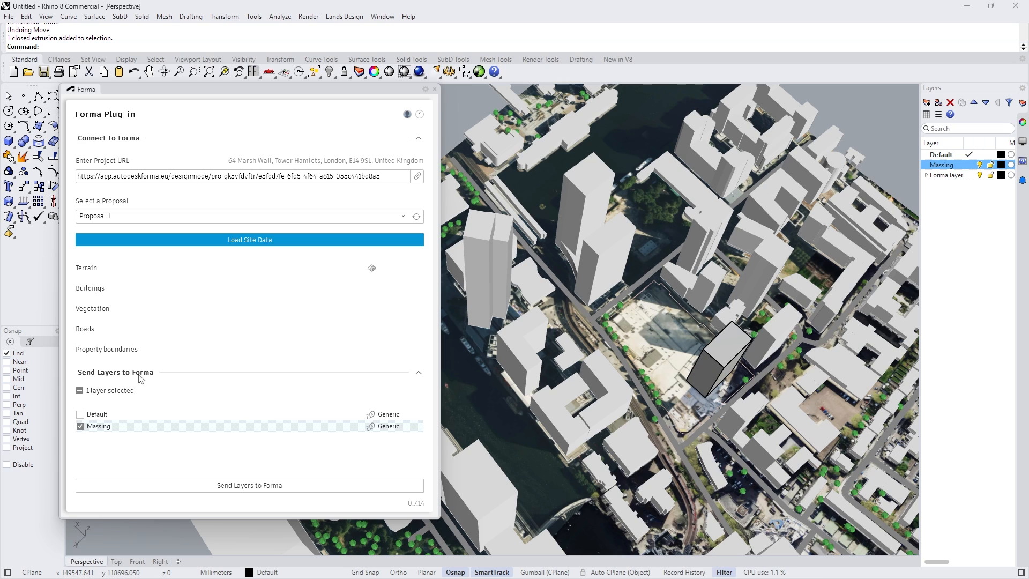
left_click(389, 430)
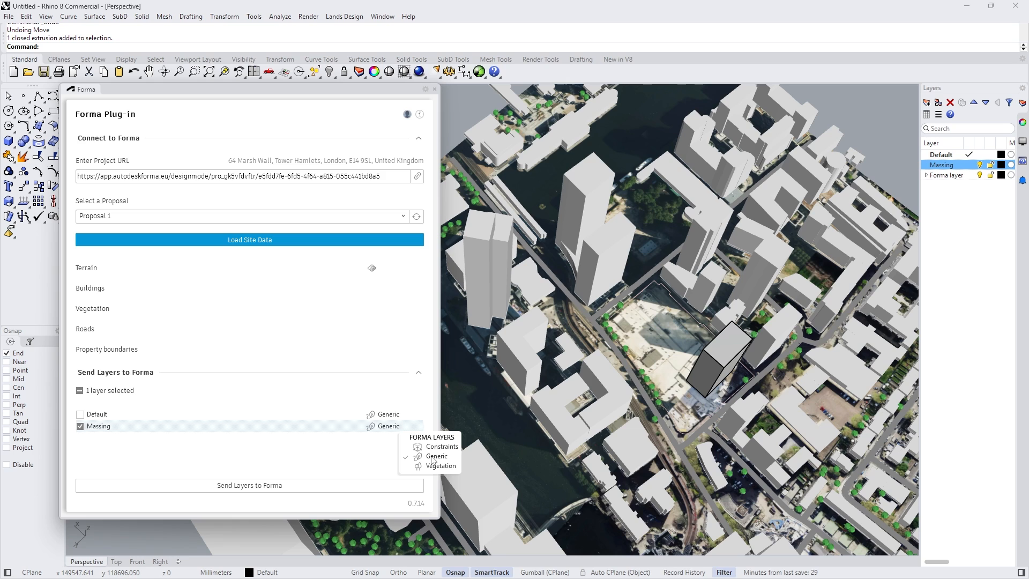
mouse_move(352, 288)
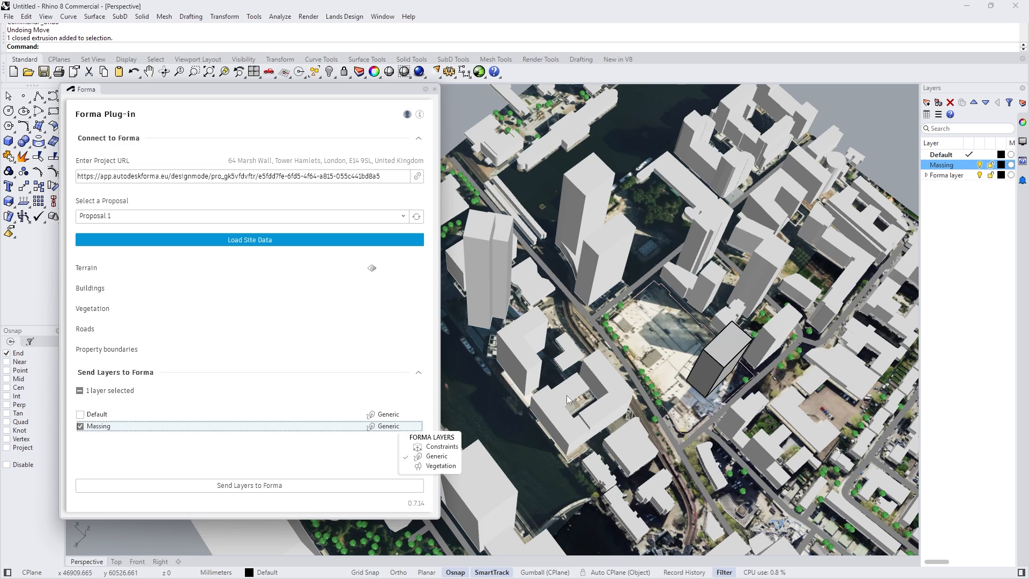
- Switch to Forma, display the proposal's layers and convert the Generic tower to a 3D Sketch
key("alt+Tab")
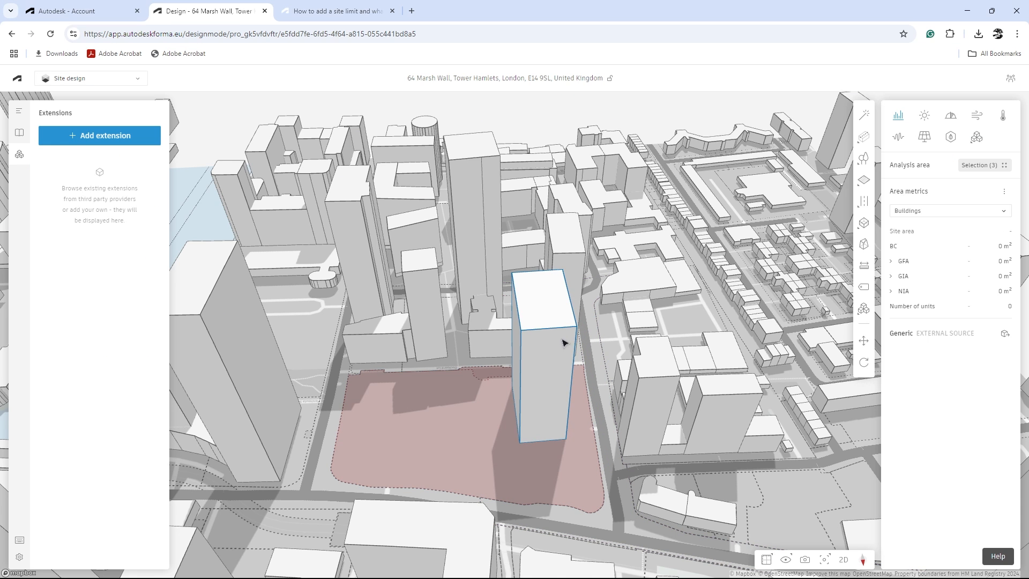
left_click(19, 111)
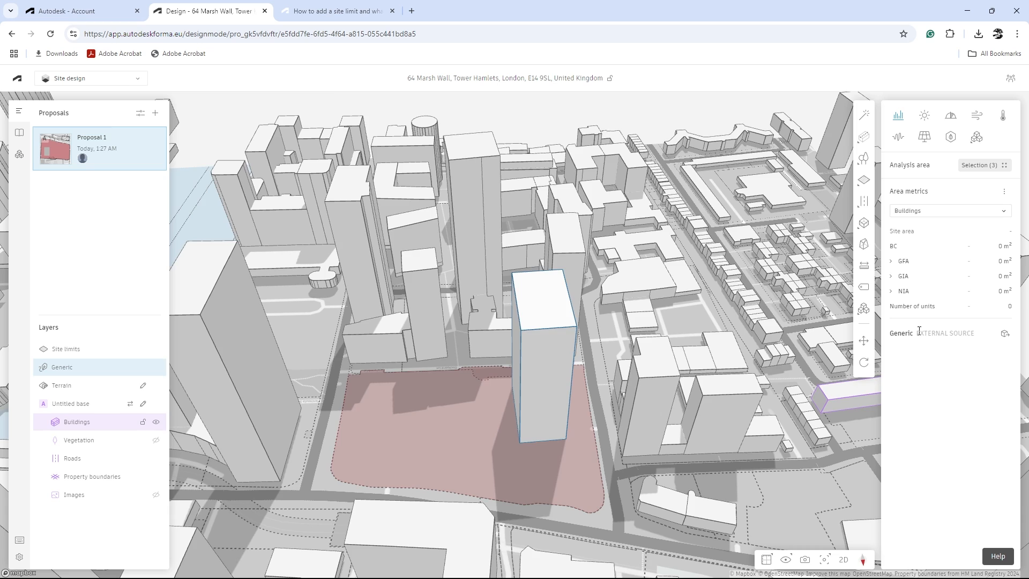
left_click_drag(593, 354, 456, 372)
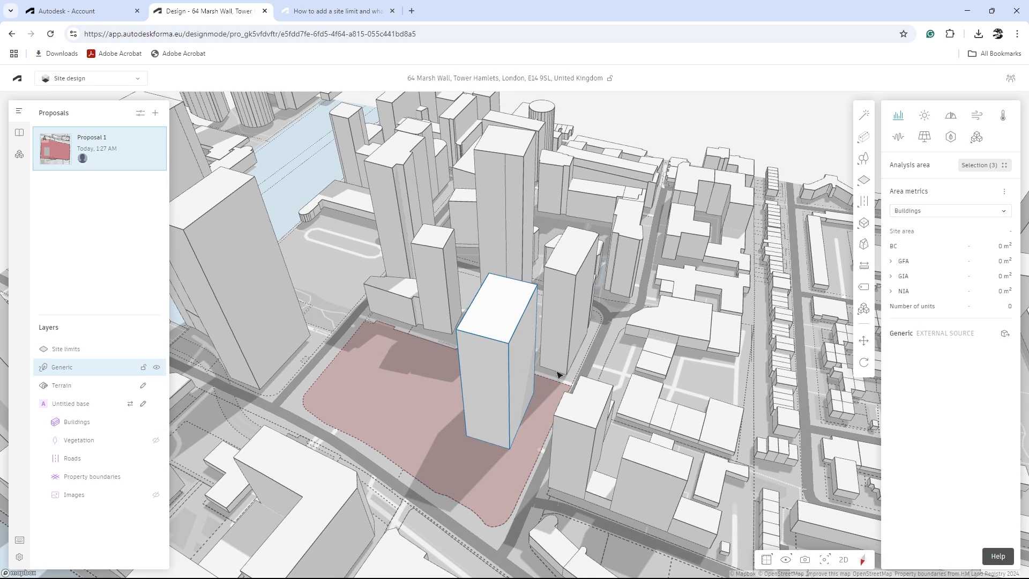
left_click(1004, 335)
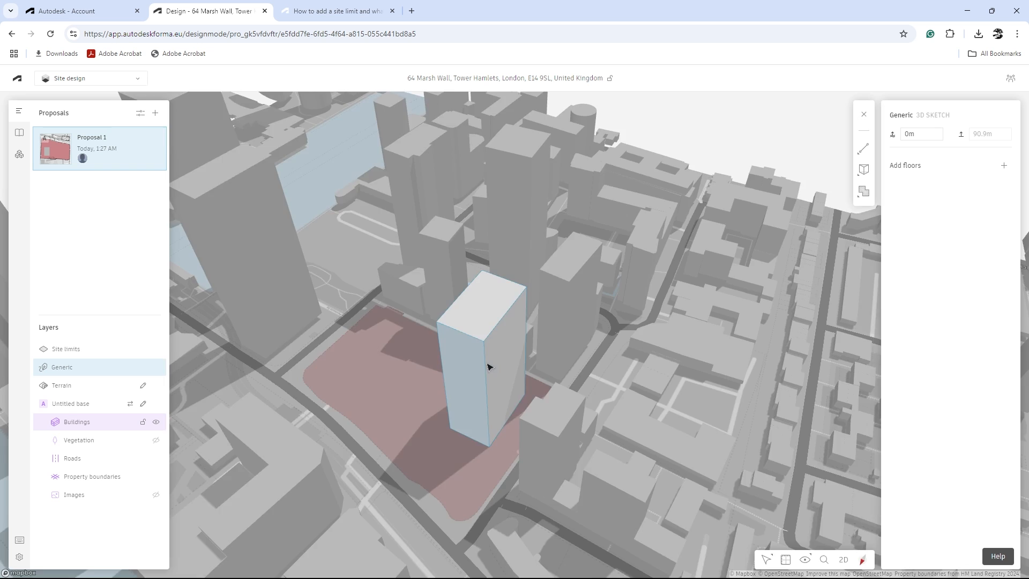
- Add floors to the tower sketch, 30 floors at 3 m height, and leave 3D Sketch editing
mouse_move(488, 367)
left_mouse_down()
mouse_move(469, 359)
mouse_move(530, 361)
mouse_move(494, 365)
left_mouse_up()
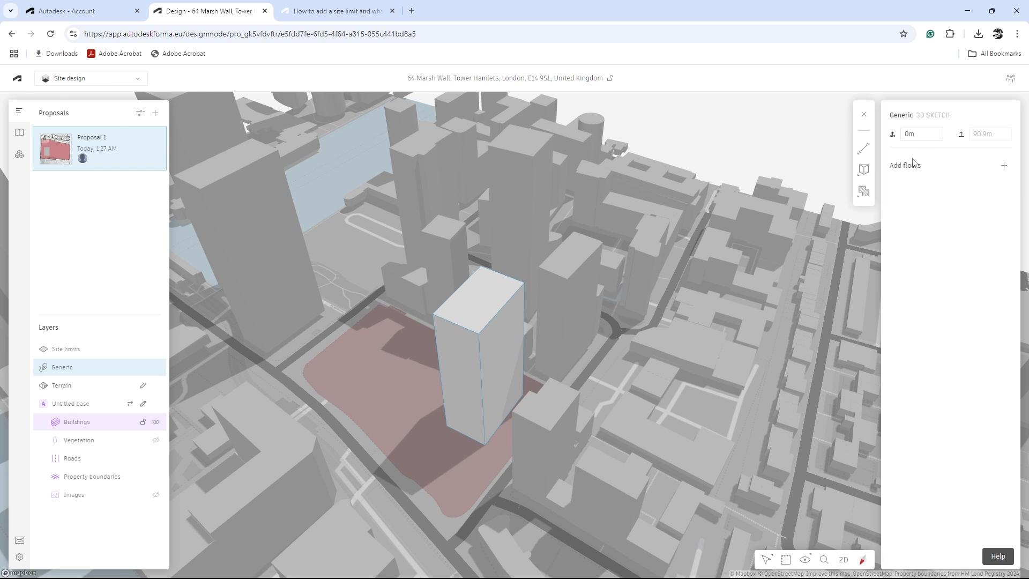
left_click(1000, 168)
double_click(973, 317)
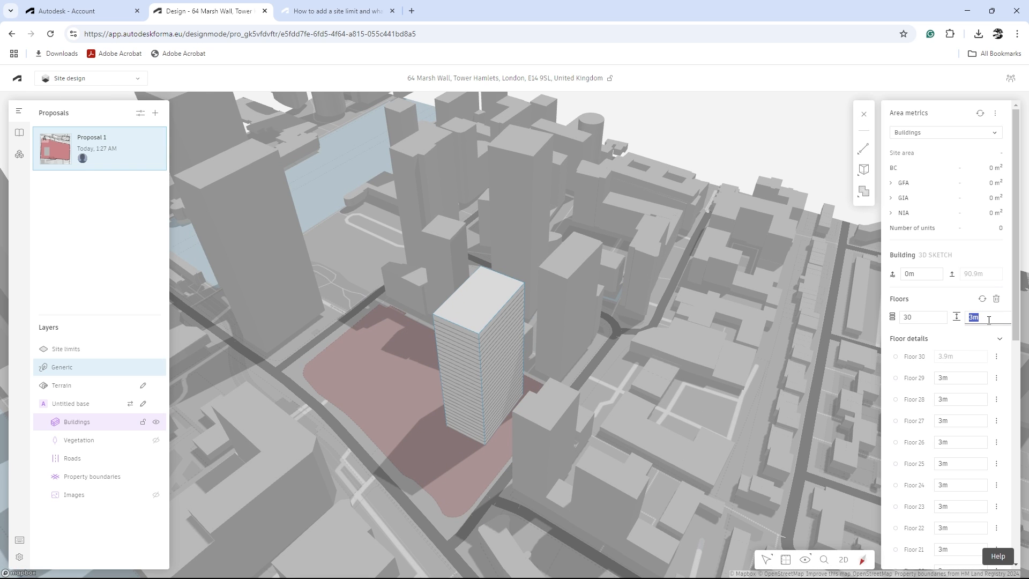
left_click(931, 367)
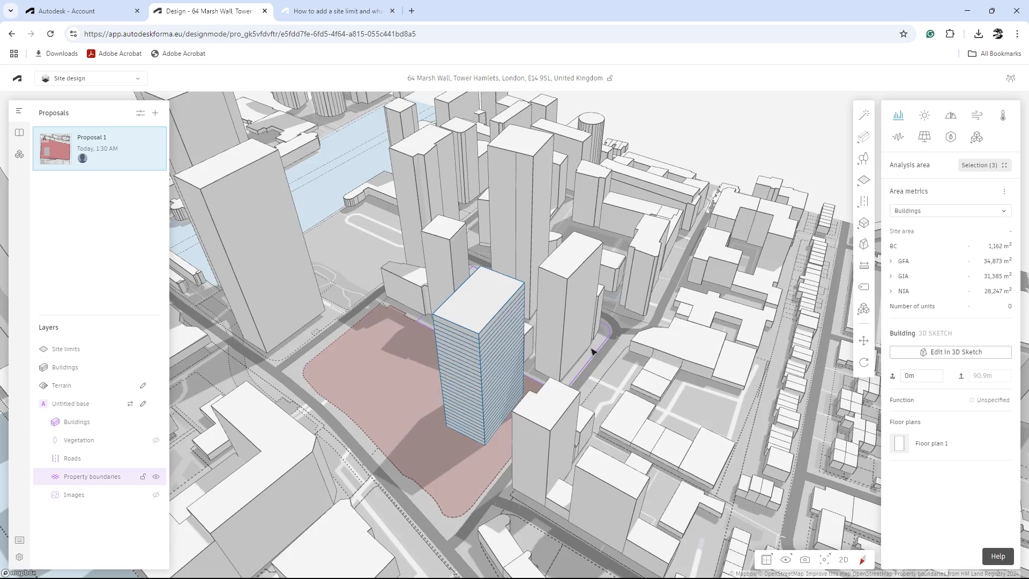
mouse_move(592, 351)
left_mouse_down()
mouse_move(732, 340)
mouse_move(524, 287)
left_mouse_up()
left_click(524, 288)
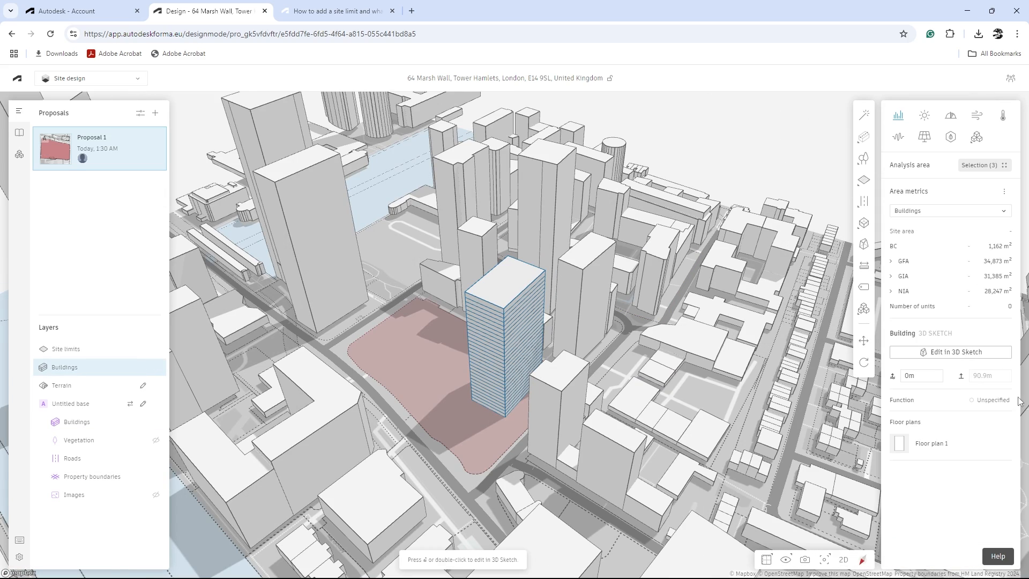
- Examine the floored tower's function and its GFA, GIA and NIA area metrics from several angles
left_click(992, 400)
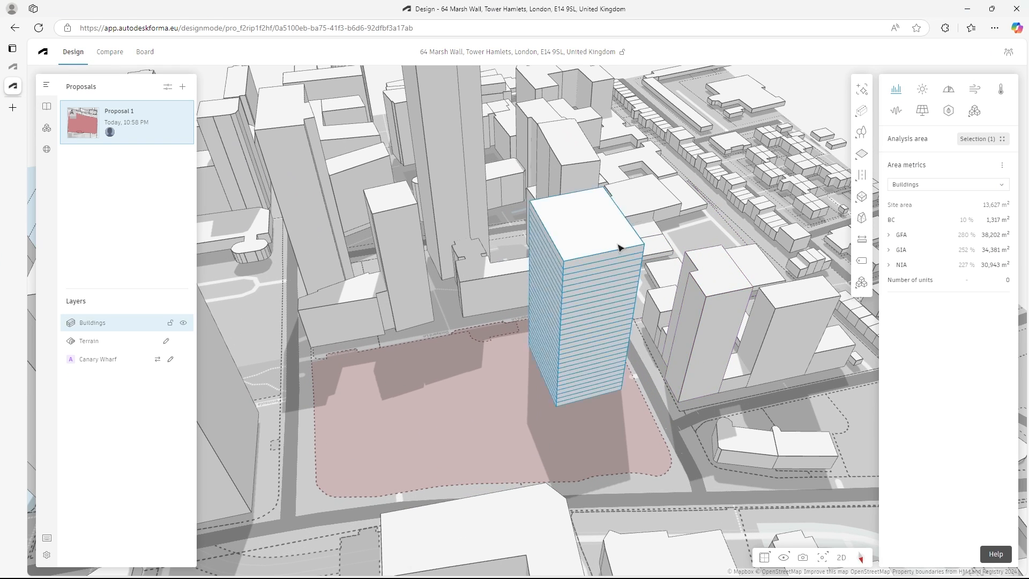
left_click(619, 248)
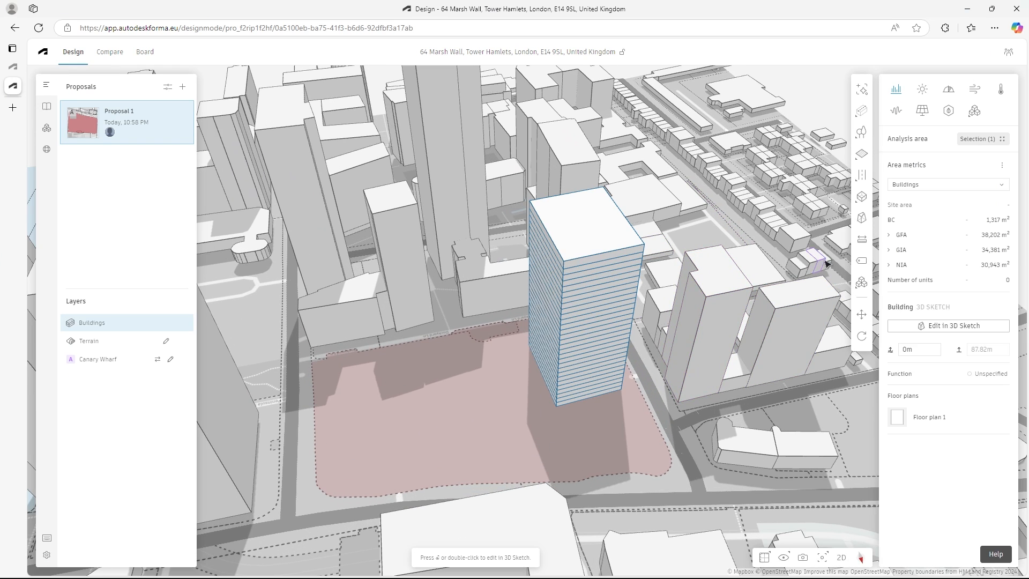
right_click_drag(708, 273, 674, 278)
scroll(501, 267, "down", 1)
scroll(809, 222, "up", 1)
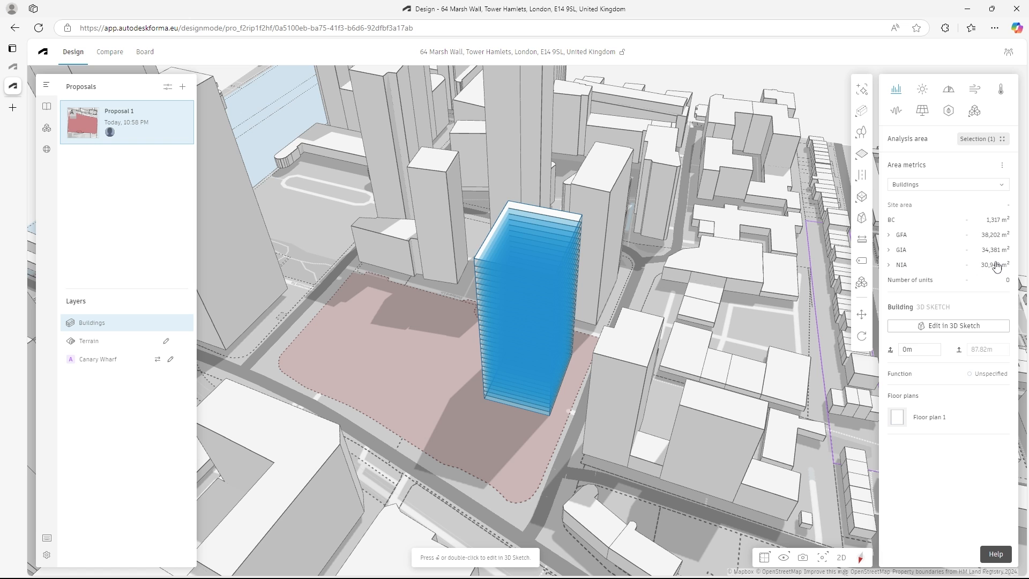
- Switch to Rhino, delete the massing tower and reload the site data to import the floored building from Forma
key("alt+Tab")
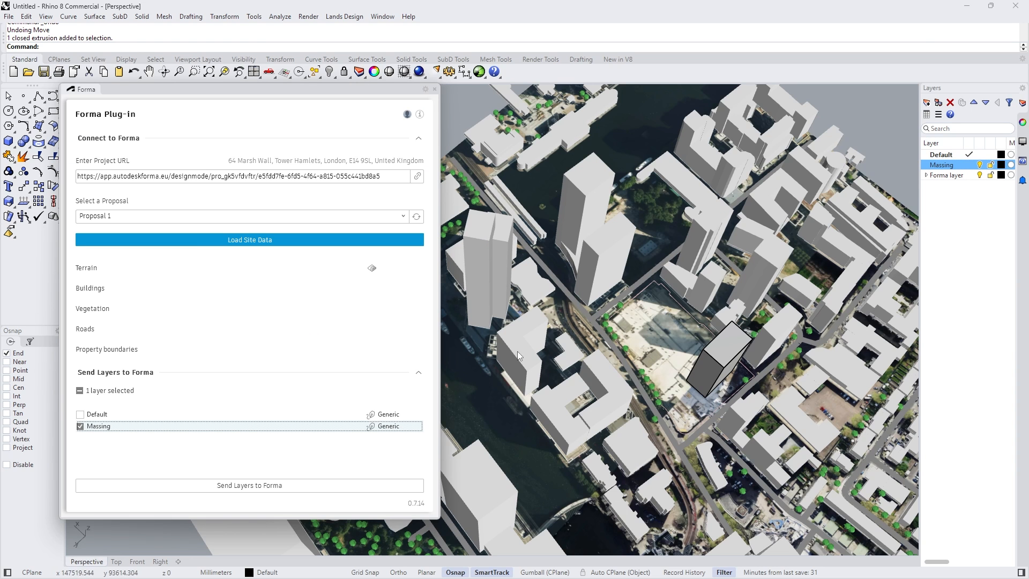
left_click(729, 359)
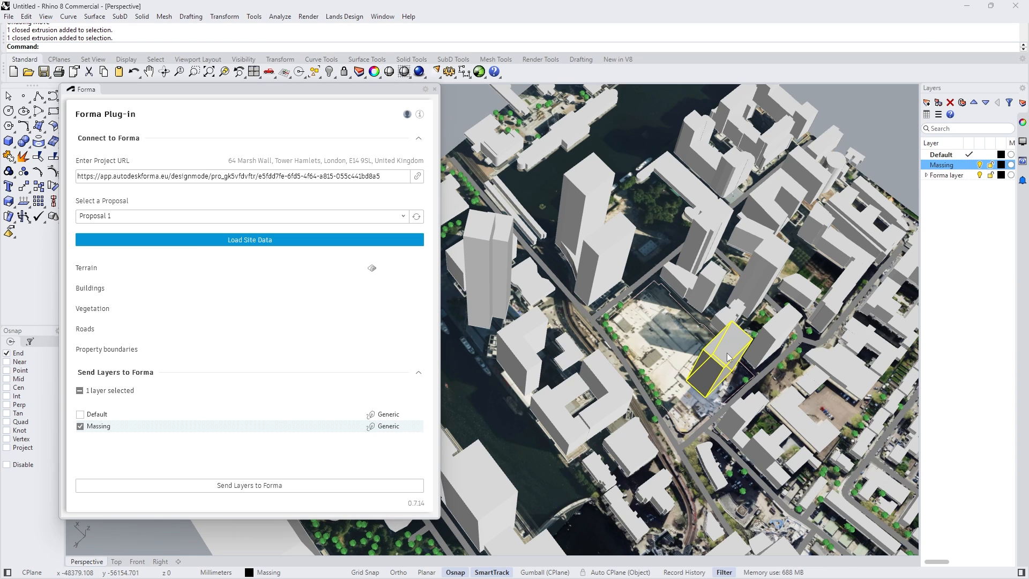
left_click(252, 239)
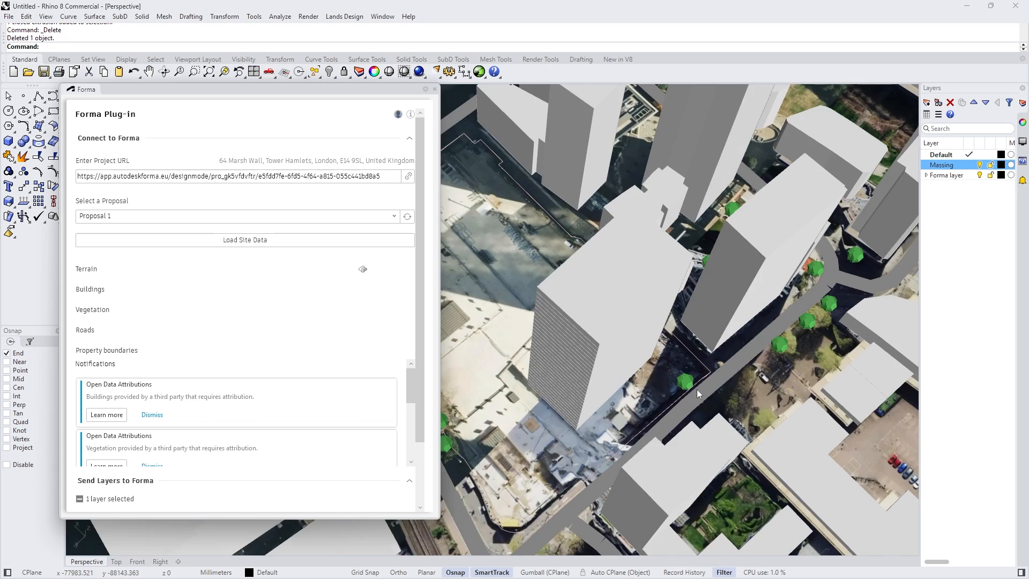
right_click_drag(697, 390, 629, 303)
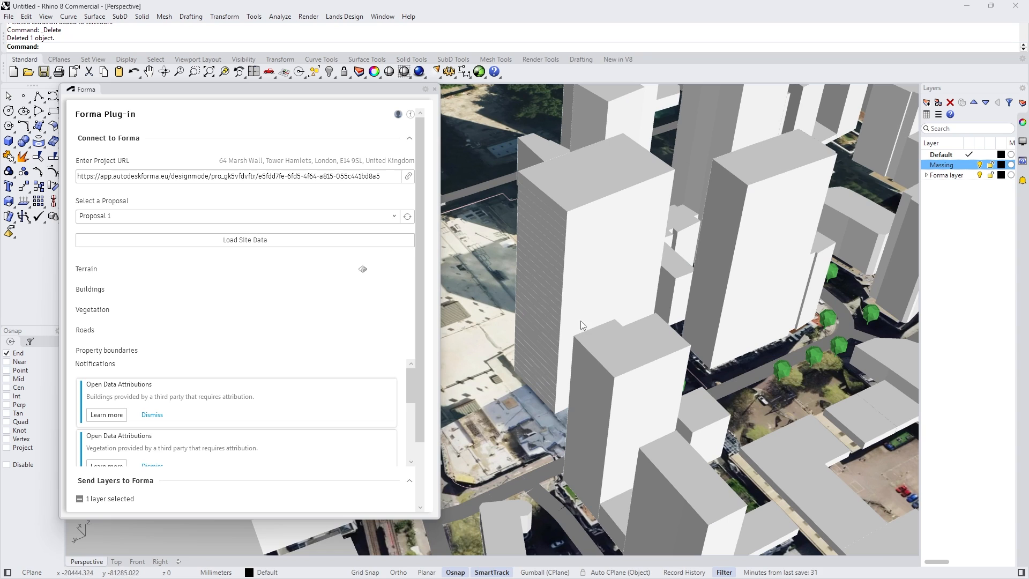
mouse_move(653, 576)
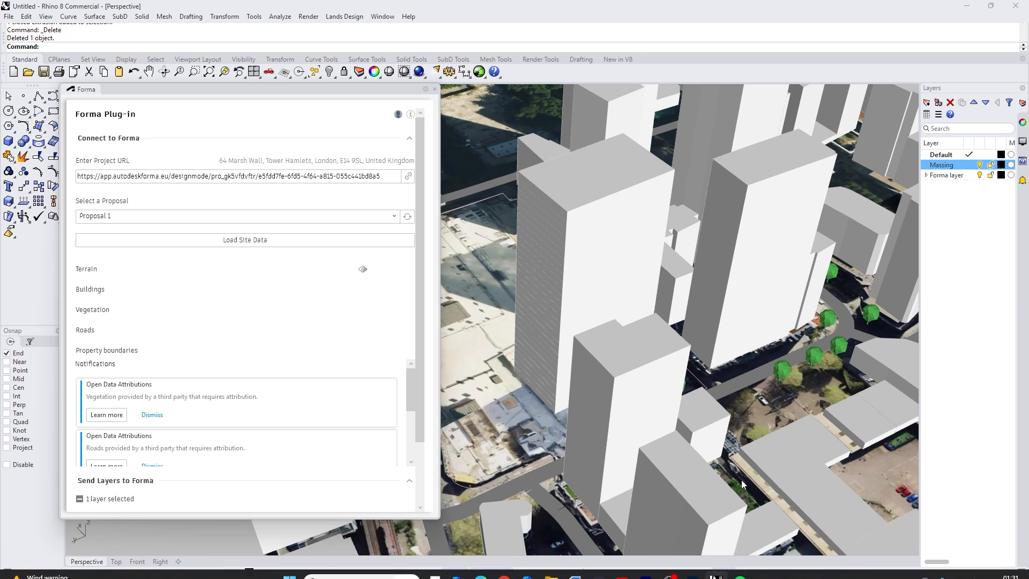
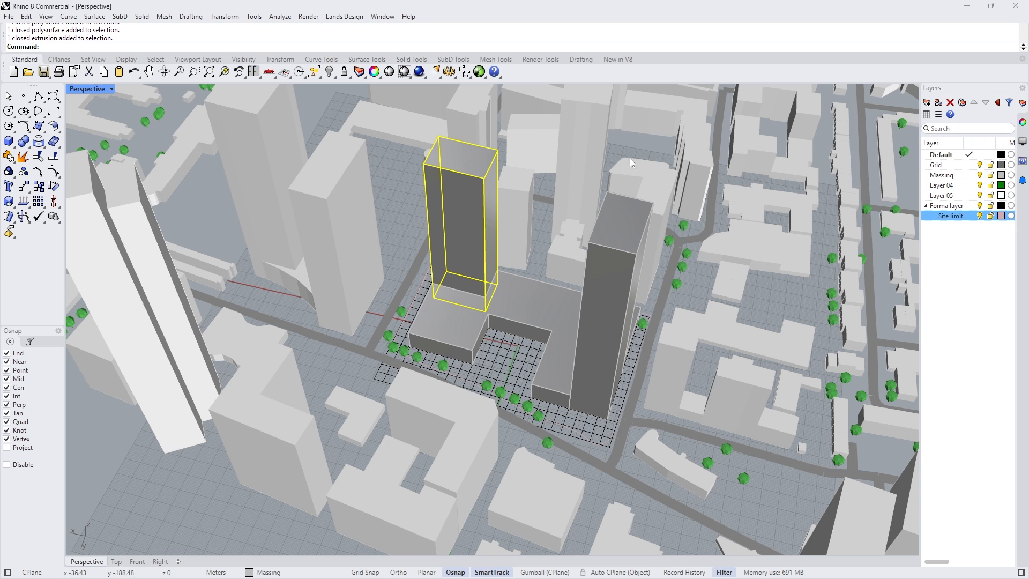
- Open the Forma plug-in in Rhino, send the Massing layer to Forma and reload the proposal in Forma
right_click_drag(587, 208, 601, 359)
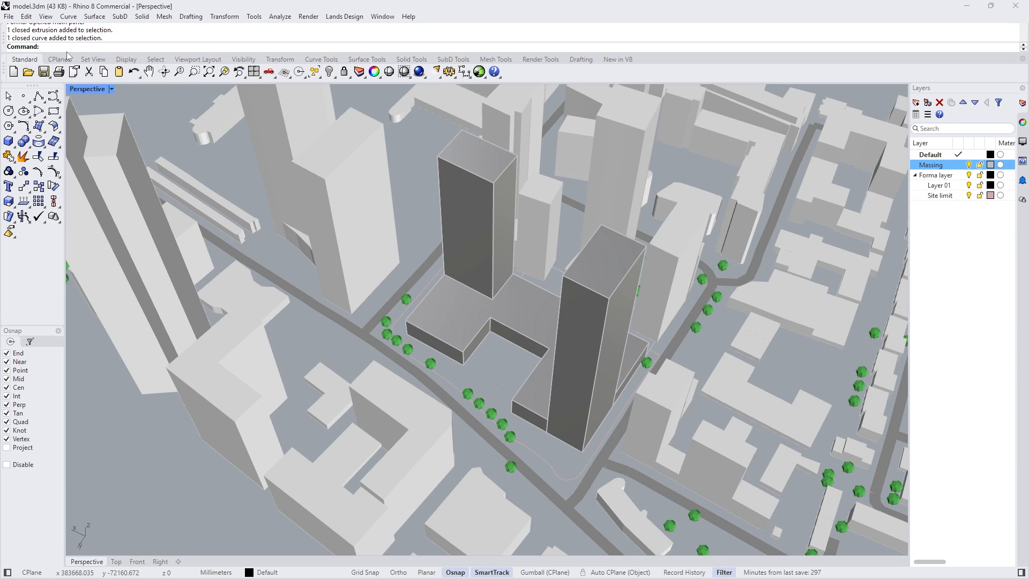
key("Return")
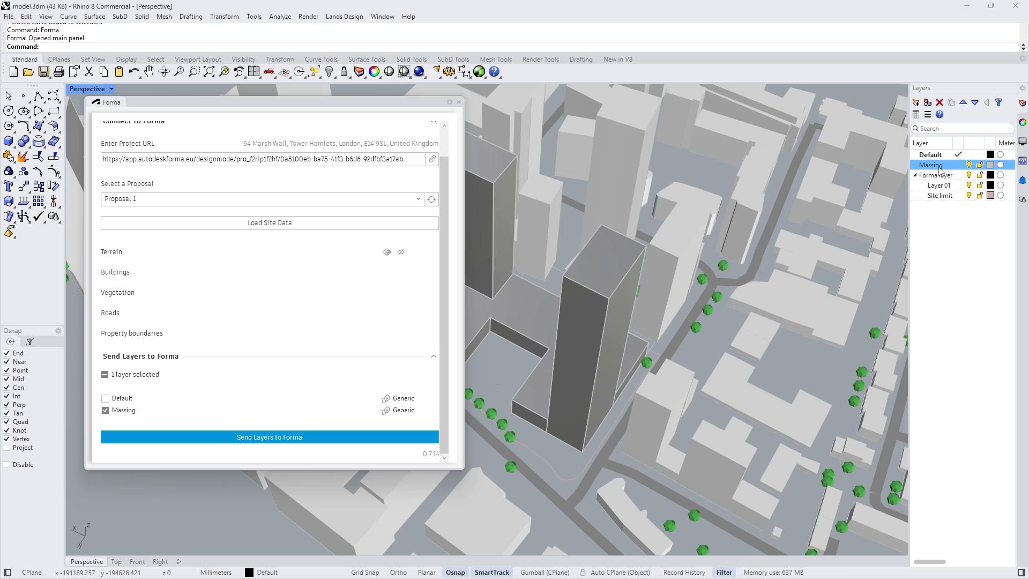
left_click(296, 440)
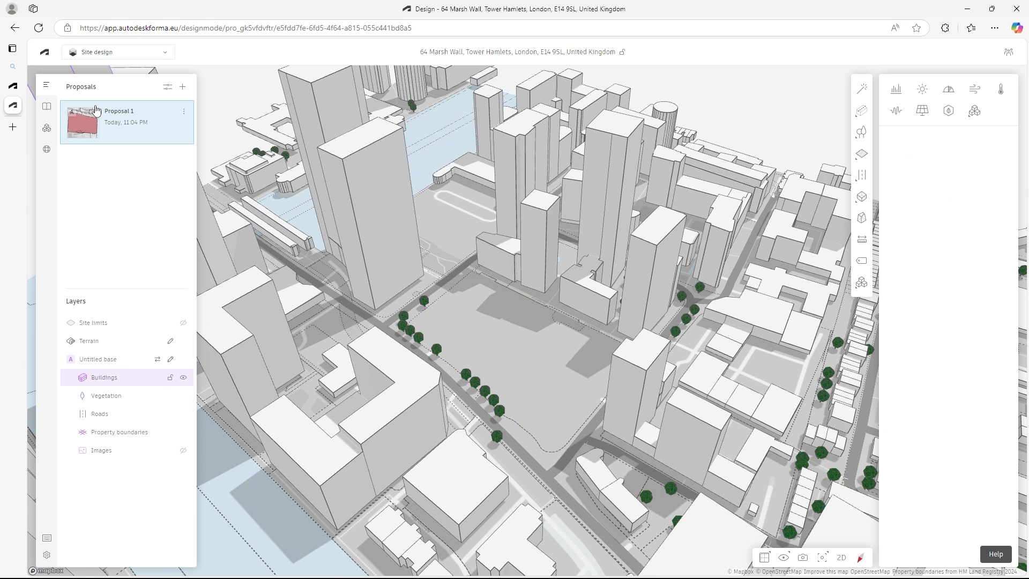
left_click(38, 28)
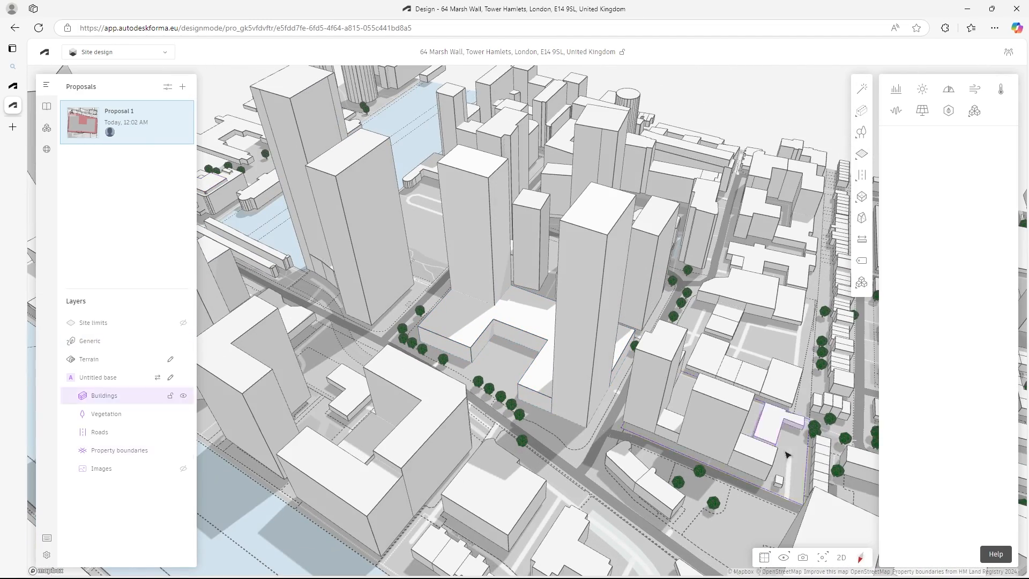
- Convert the rear Generic tower to a 3D Sketch and add 3 m floors to it
left_click(480, 222)
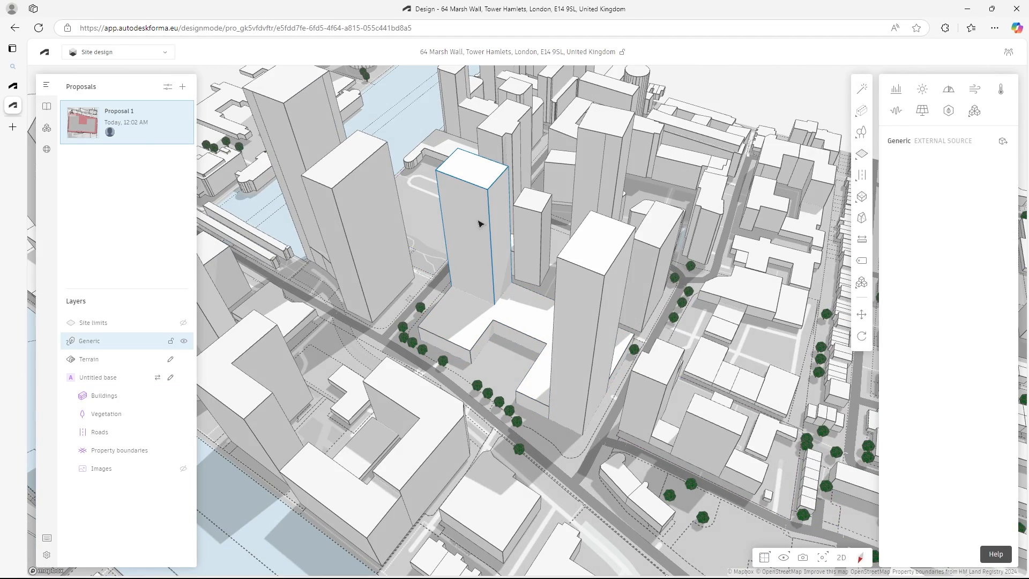
left_click(472, 341)
left_click(492, 234)
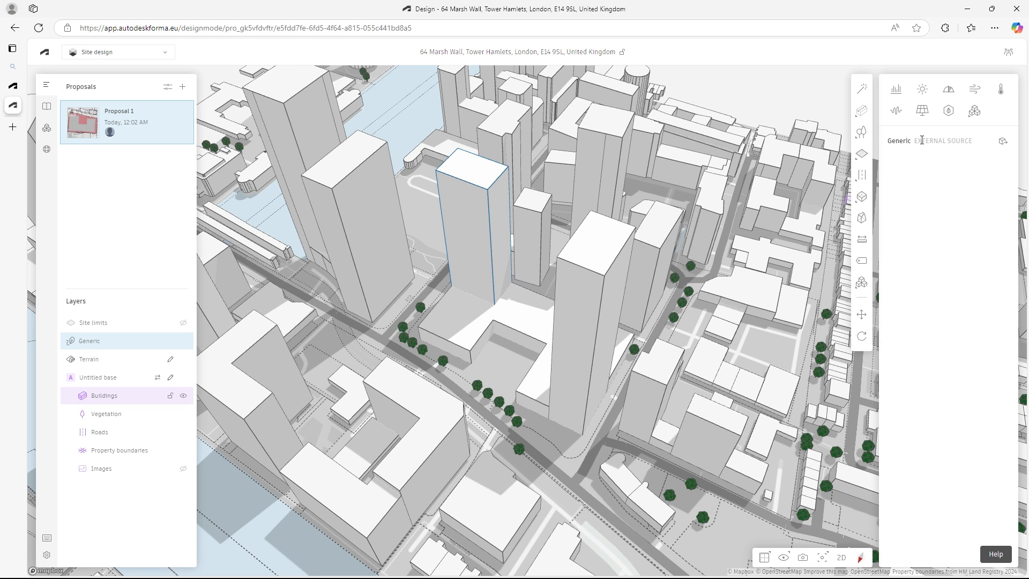
left_click(1001, 142)
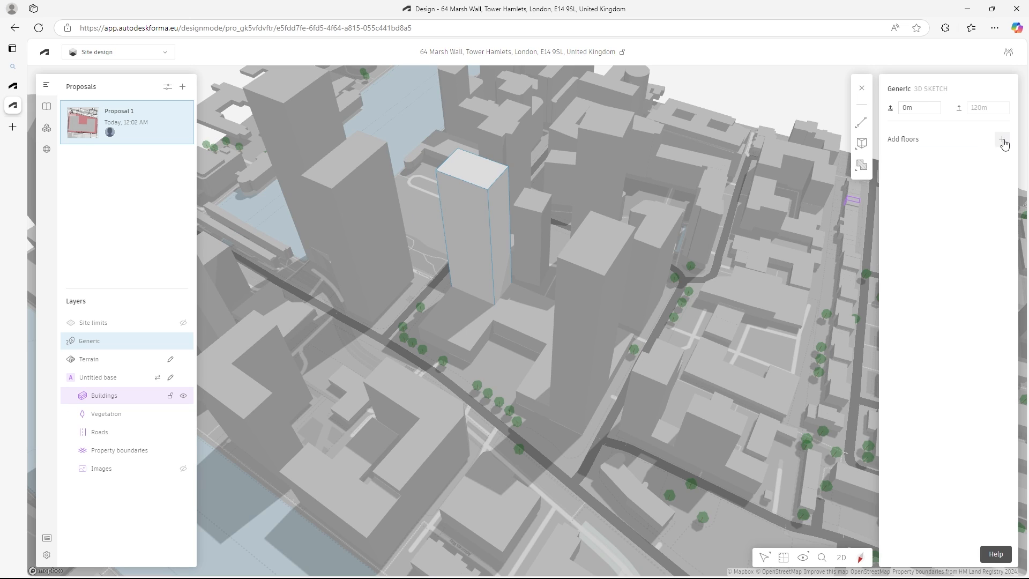
left_click(1002, 139)
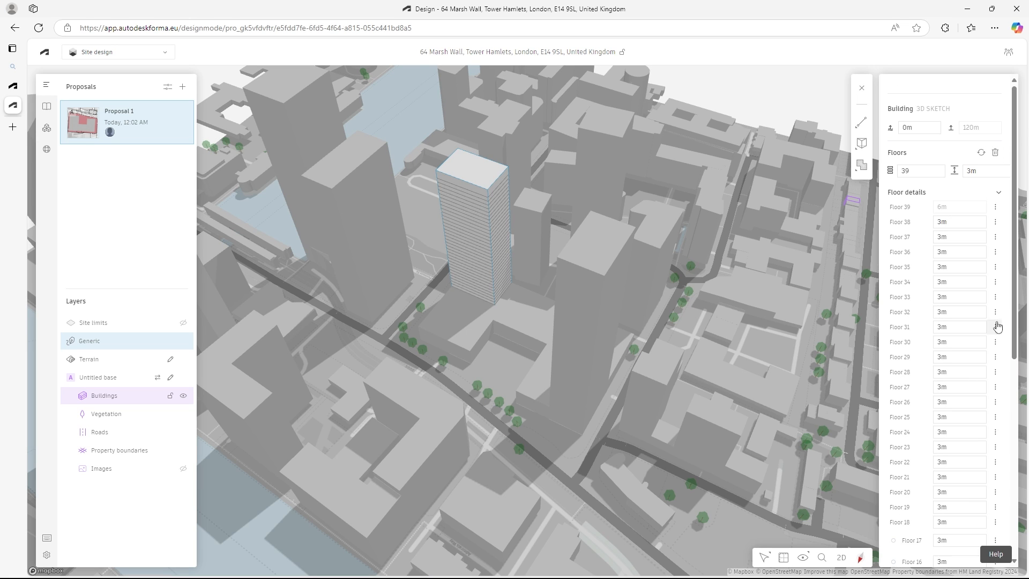
- Replace the rear tower's Floor 1 height and set its building function to Residential
left_click_drag(1015, 309, 1016, 536)
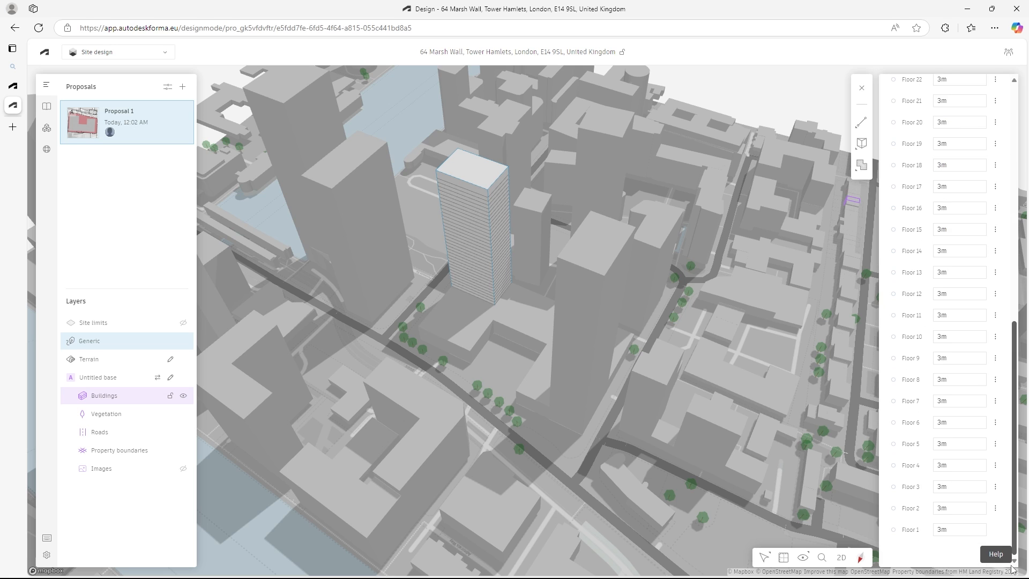
left_click(958, 531)
left_click(932, 531)
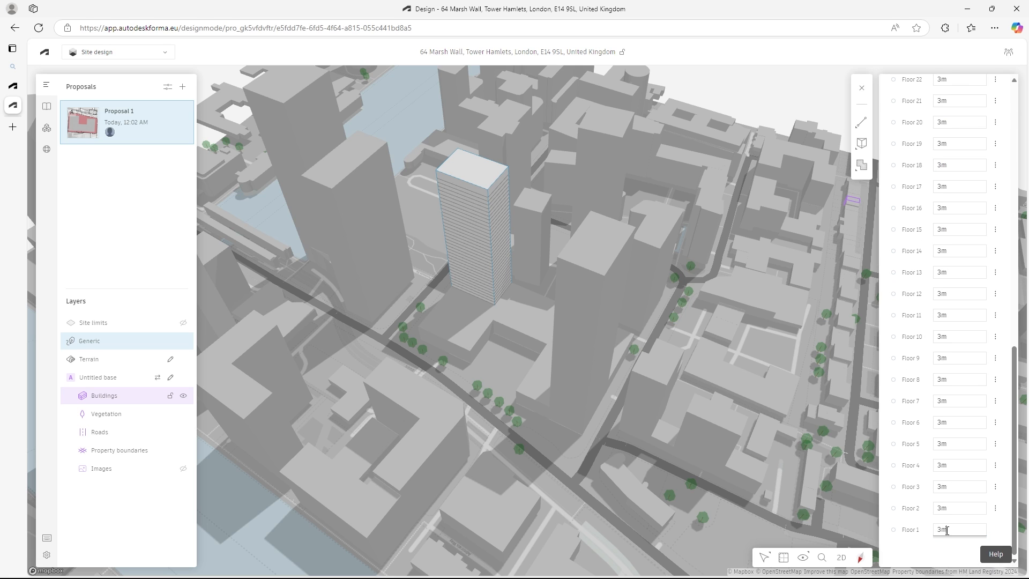
key("BackSpace")
key("BackSpace")
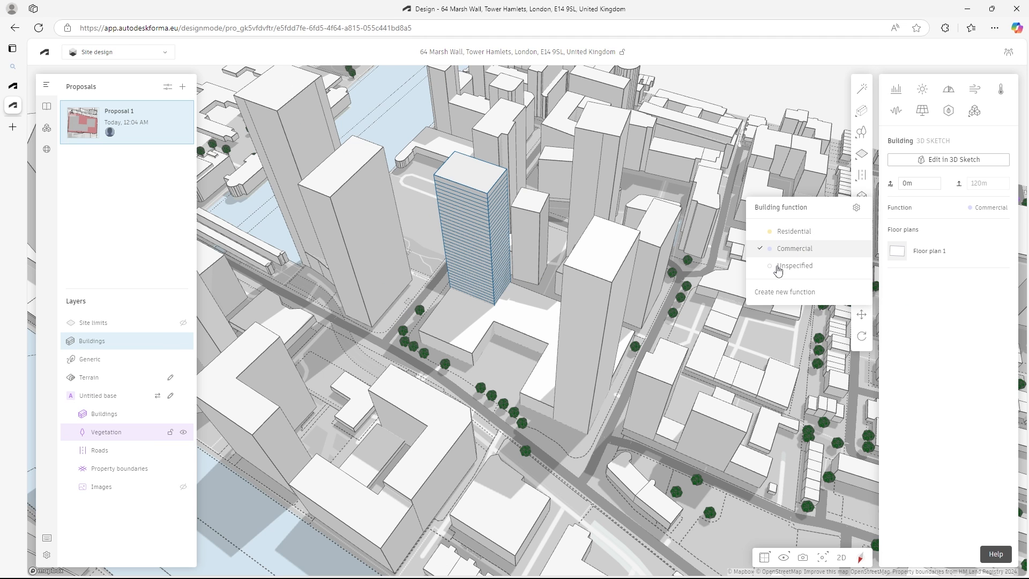
left_click(791, 233)
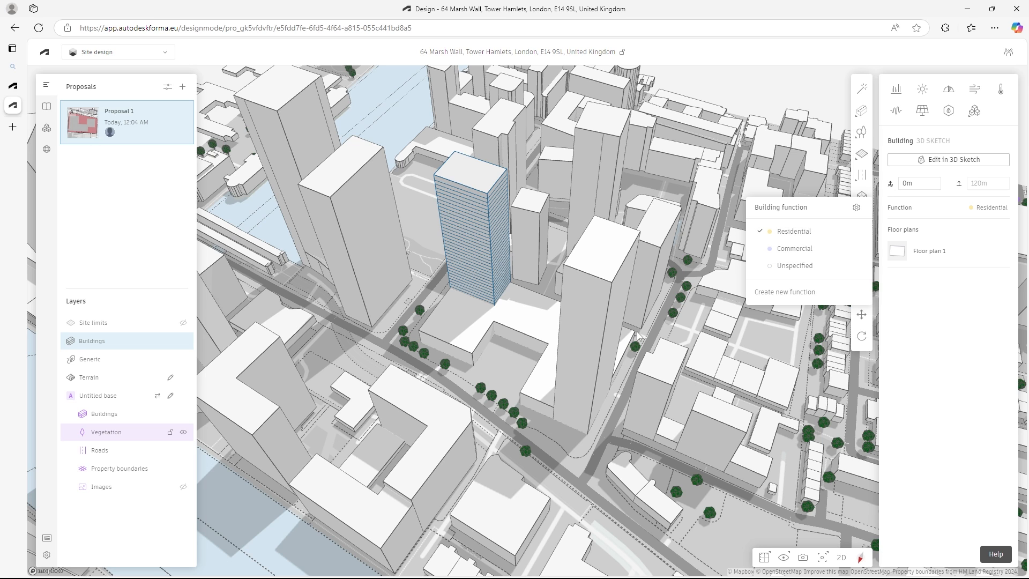
- Convert the front Generic tower to a floored 3D Sketch, set Floor 1 to 8 m and open its function choices
left_click(580, 339)
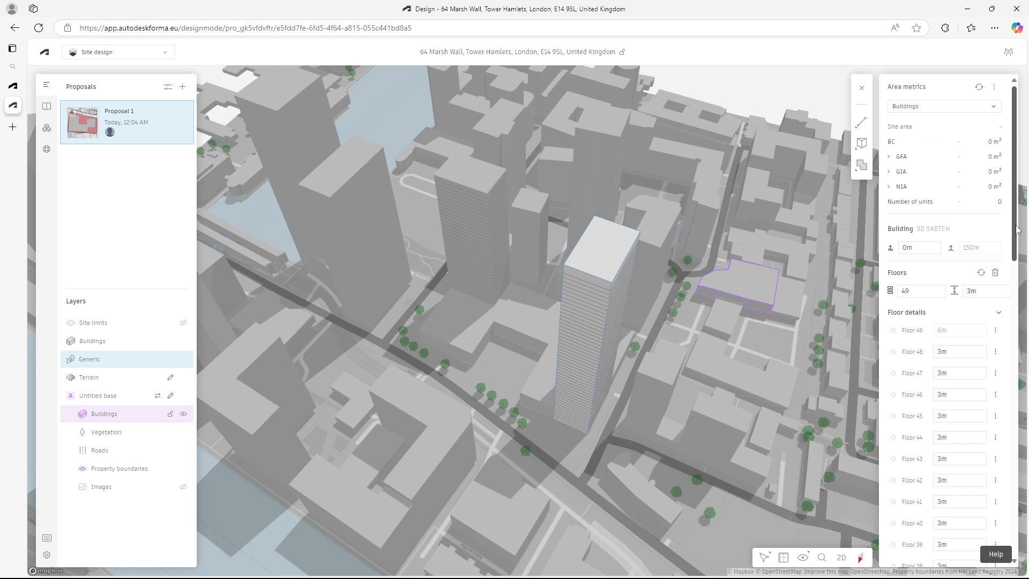
left_click_drag(1015, 229, 1020, 502)
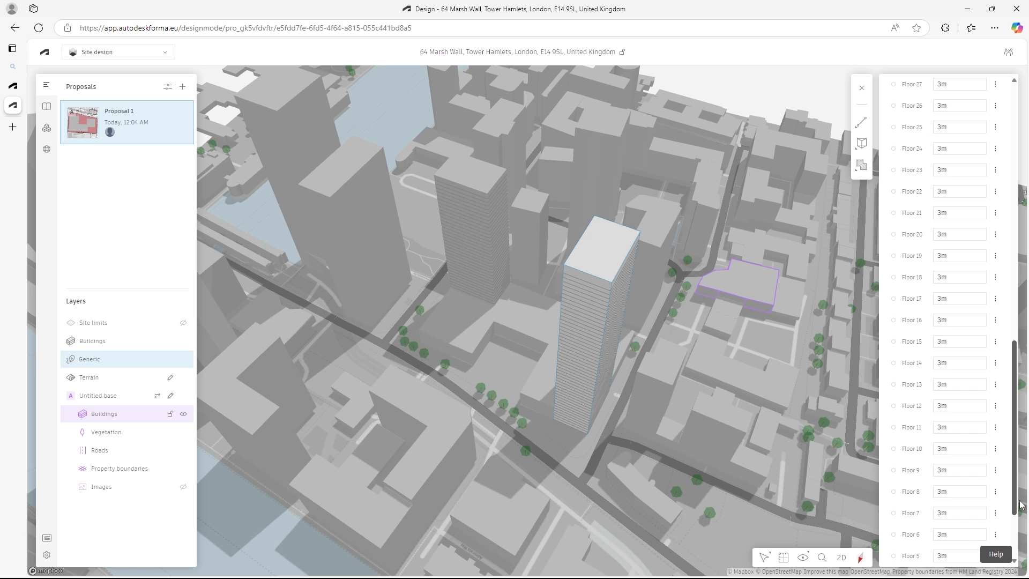
scroll(1020, 504, "down", 2)
left_click(944, 529)
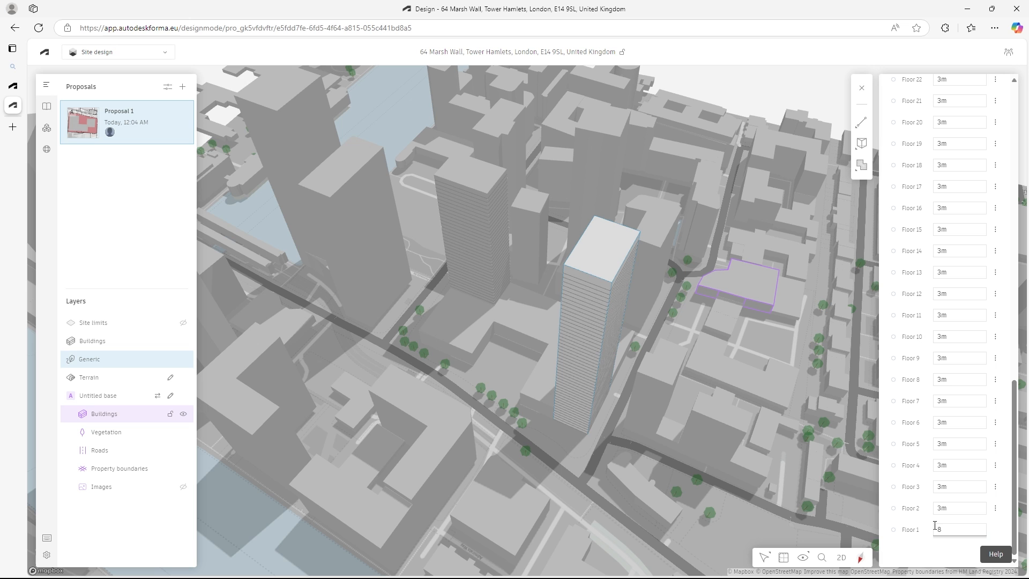
type("8")
key("Return")
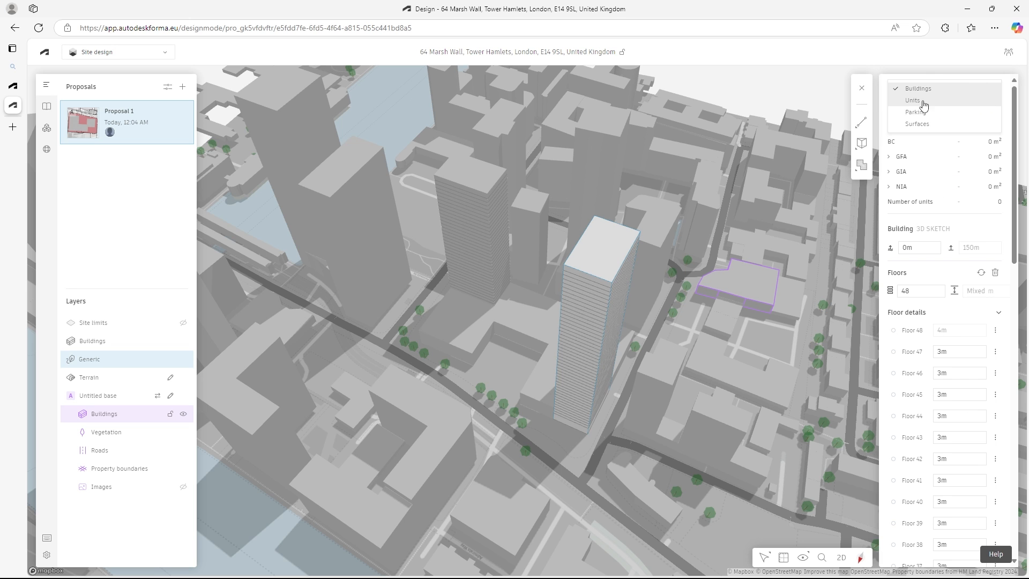
left_click(861, 90)
left_click(981, 208)
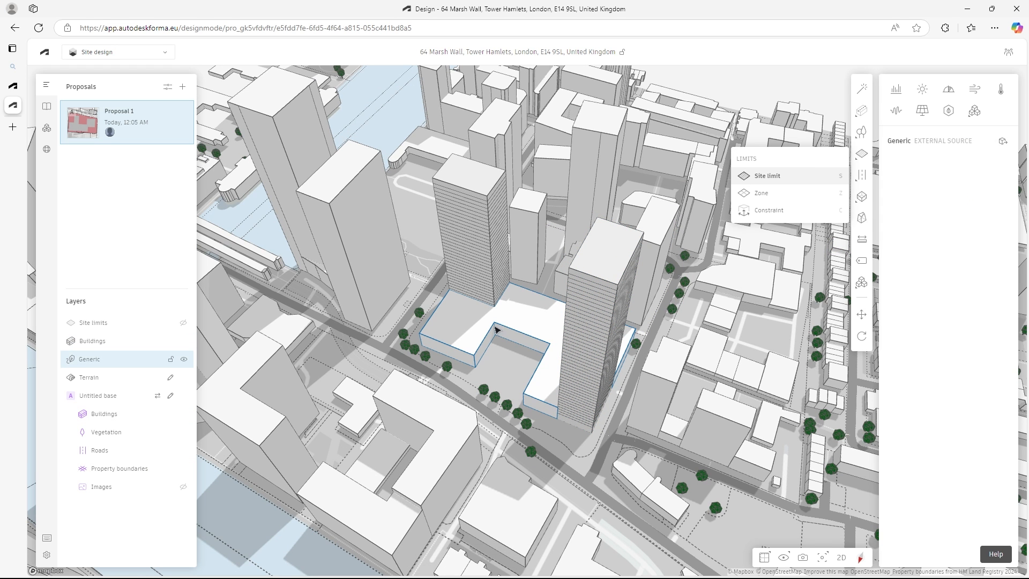
- Convert the podium to a 3D Sketch with 3 floors and set its Floor 1 height to 8 m
left_click(1003, 141)
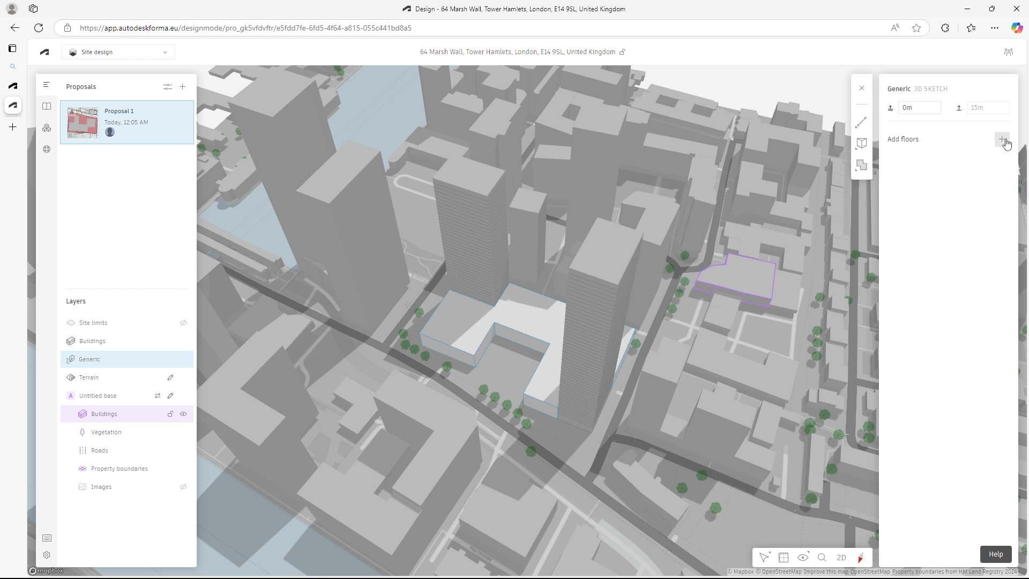
left_click(928, 292)
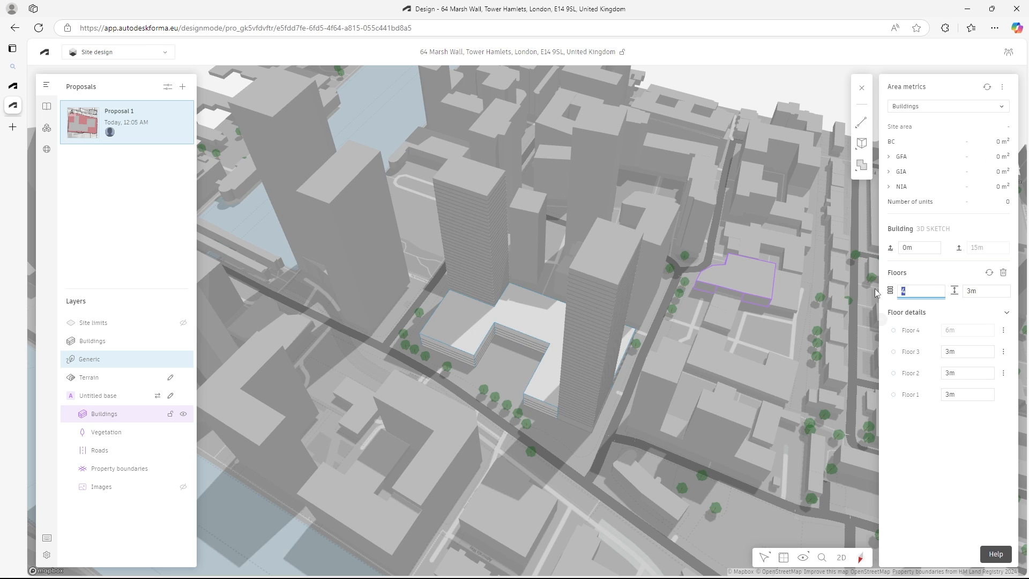
type("2")
key("Return")
left_click(974, 346)
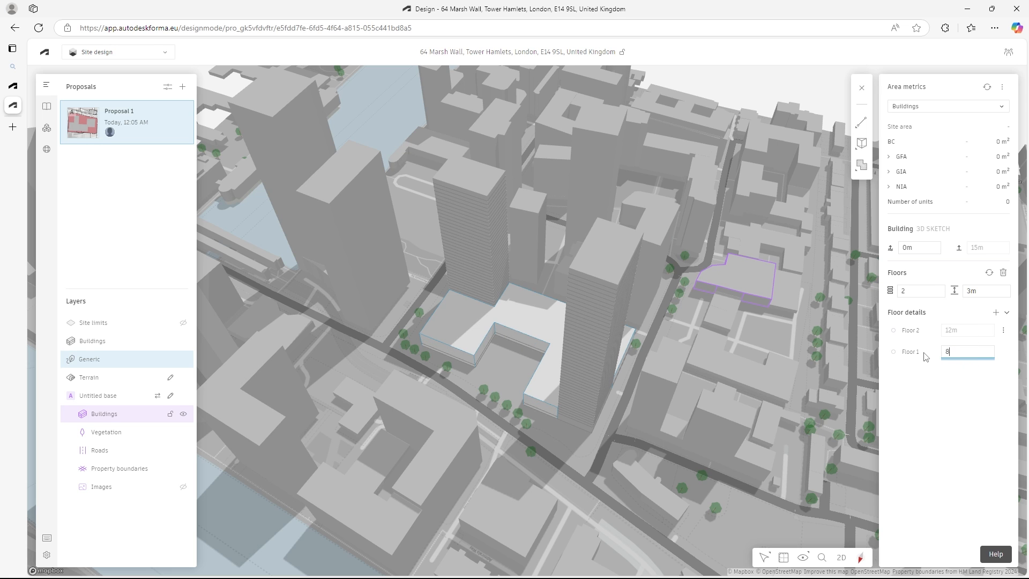
type("8")
left_click(905, 290)
type("3")
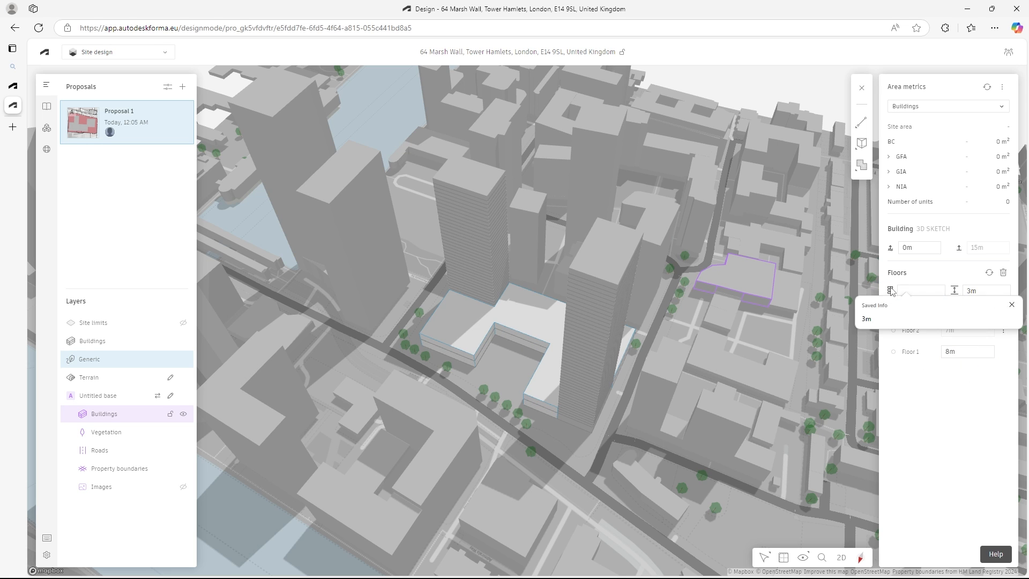
key("Return")
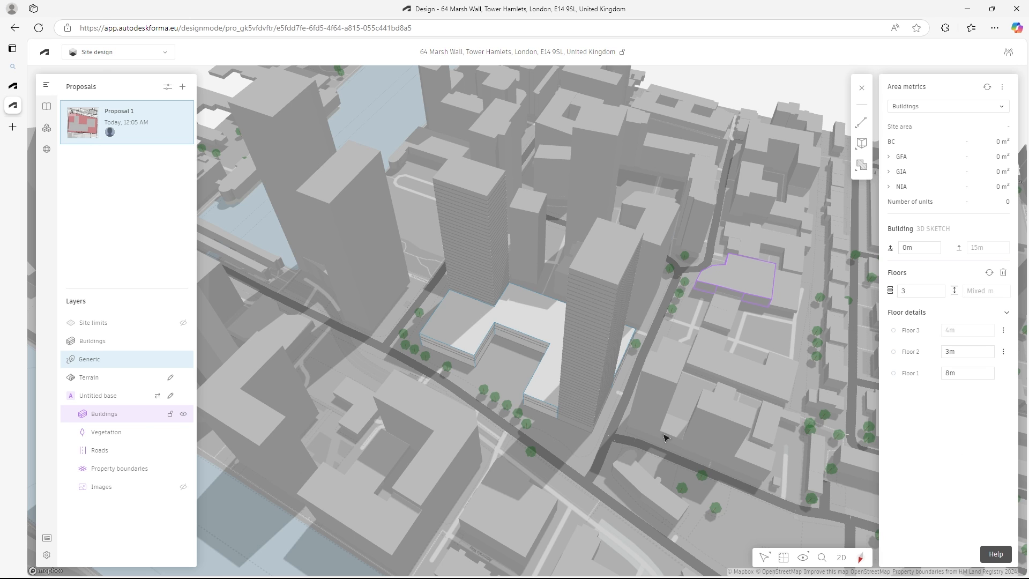
- Examine the podium's floor divisions, leave 3D Sketch editing and inspect the floored buildings from several angles
scroll(646, 405, "up", 5)
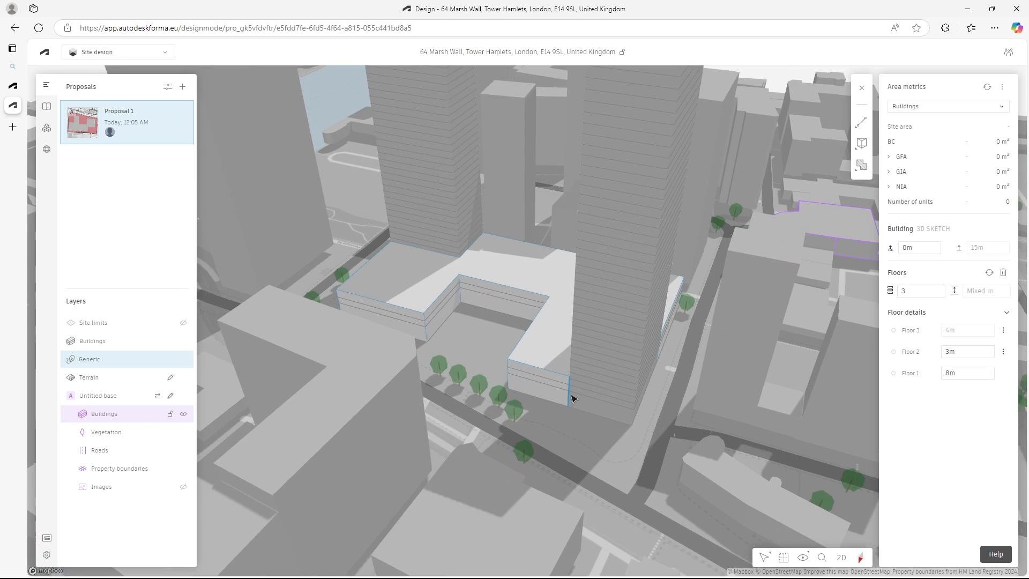
scroll(568, 391, "down", 5)
scroll(551, 408, "up", 3)
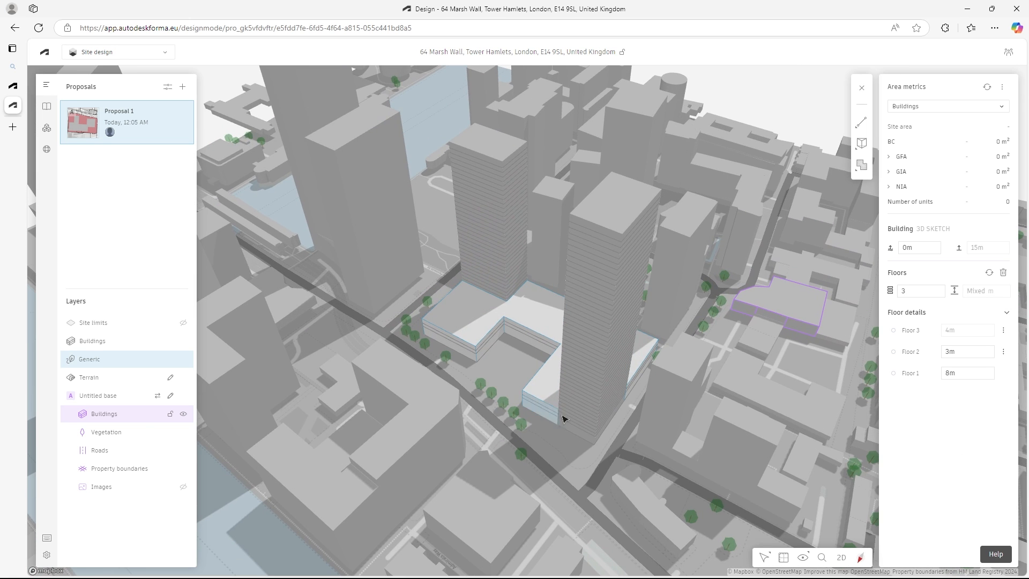
key("Escape")
mouse_move(673, 284)
right_mouse_down()
mouse_move(767, 352)
mouse_move(740, 351)
right_mouse_up()
scroll(550, 307, "up", 2)
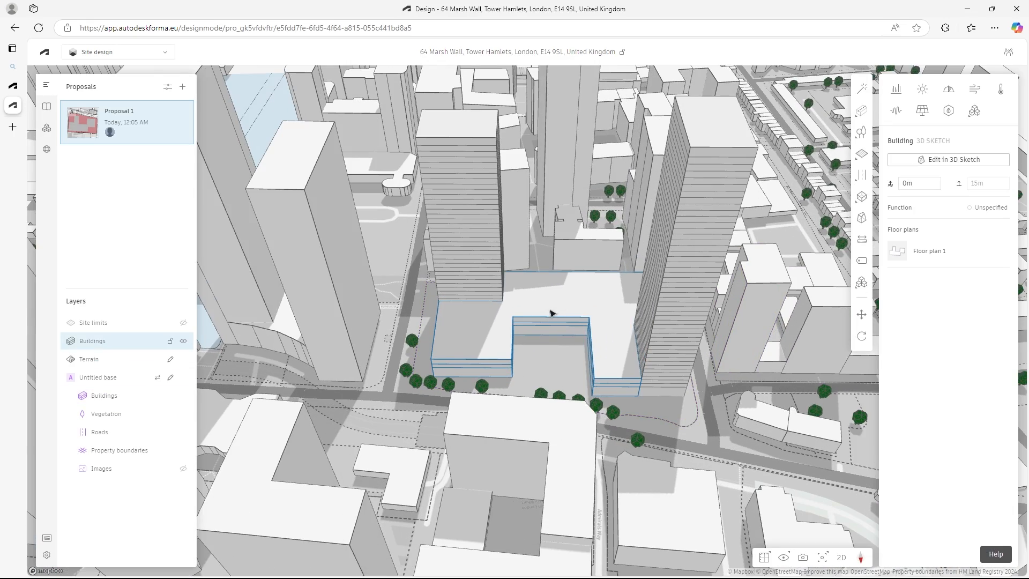
scroll(551, 312, "down", 1)
right_click_drag(604, 378, 542, 377)
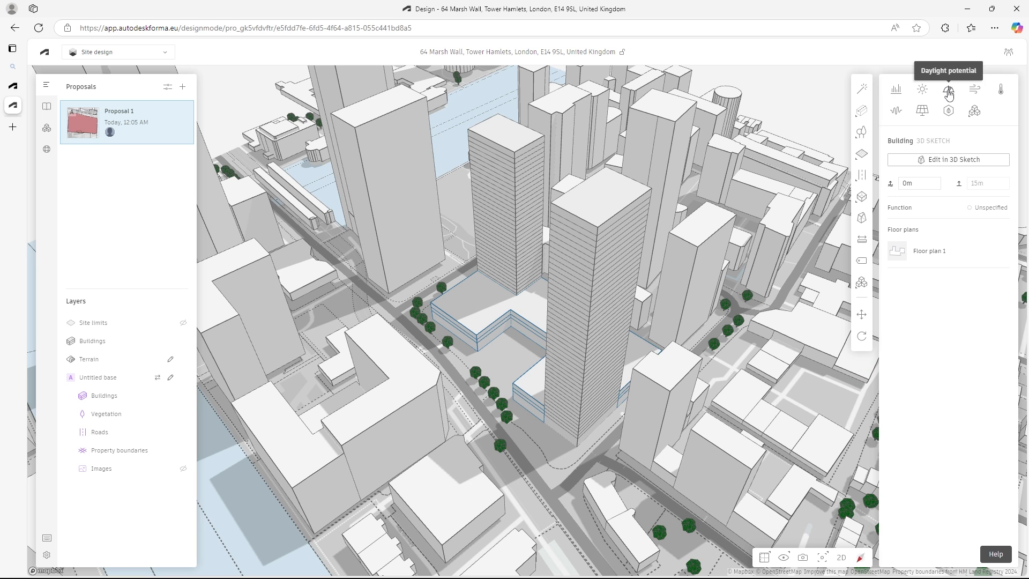
- Open the Microclimate analysis and choose Site limit ffd as its analysis area, comparing it with Site limit c14
left_click(1002, 91)
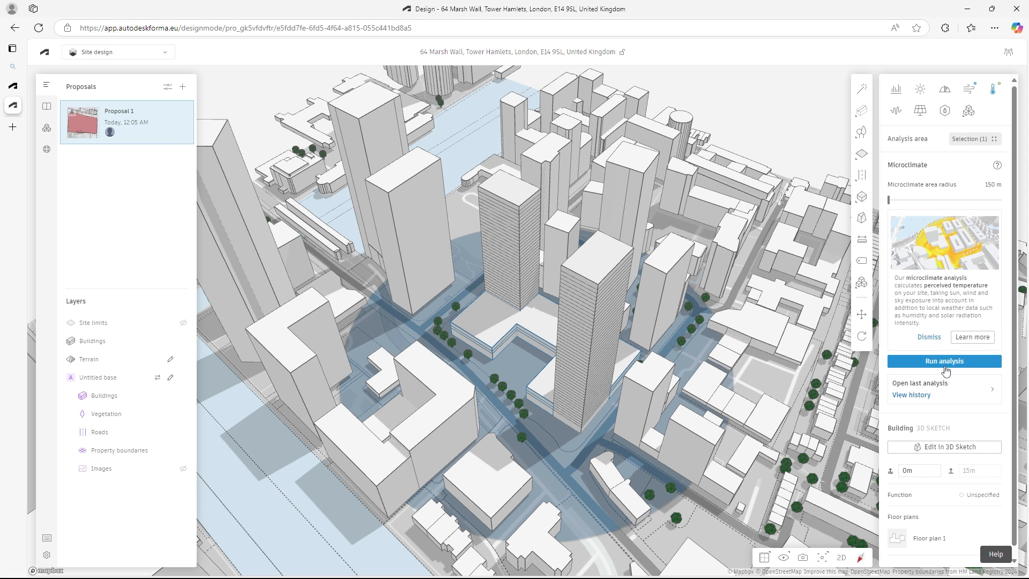
left_click(974, 140)
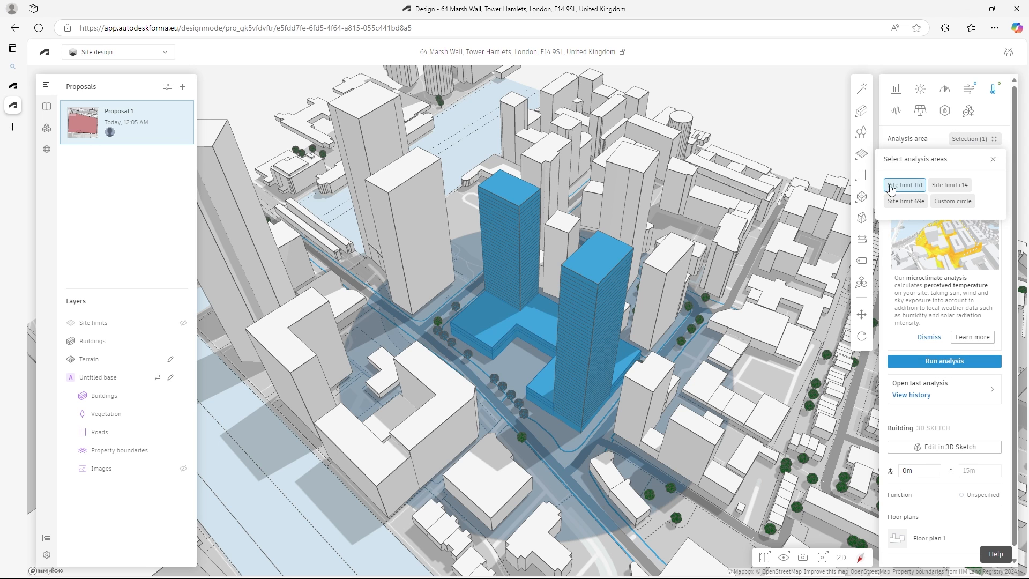
left_click(950, 185)
left_click(911, 186)
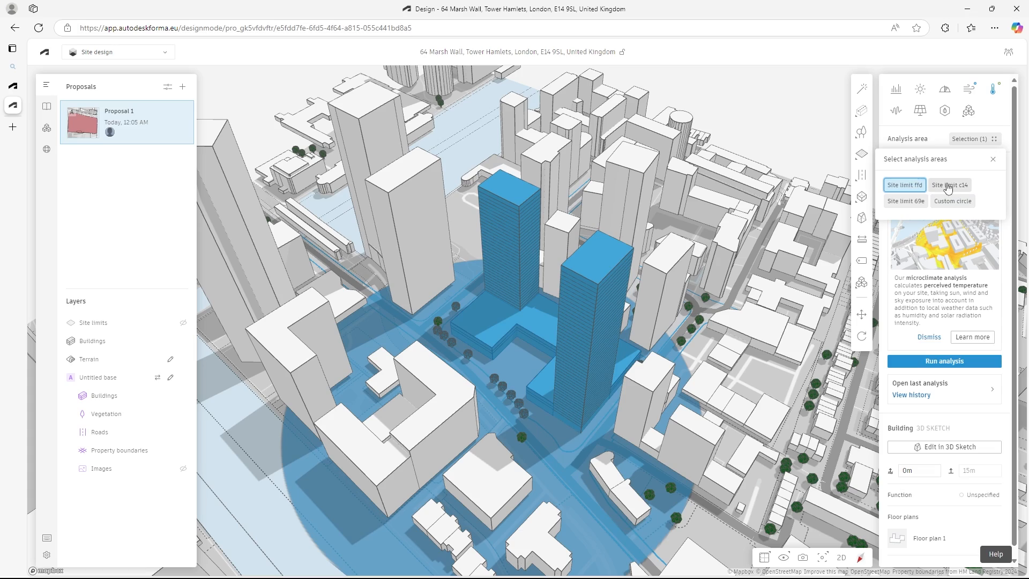
left_click(532, 361)
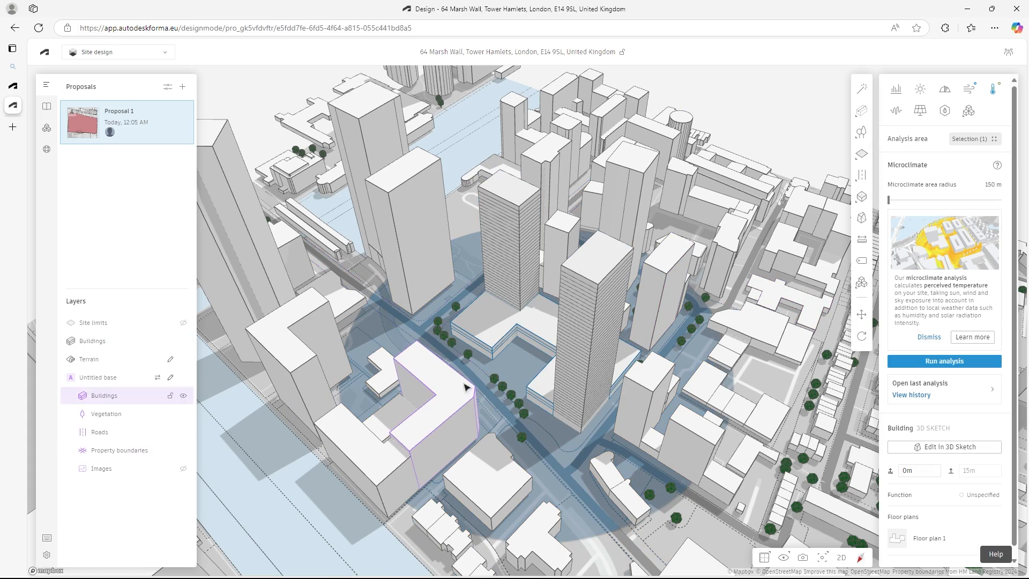
mouse_move(539, 318)
right_mouse_down()
mouse_move(588, 389)
mouse_move(553, 331)
right_mouse_up()
left_click(975, 139)
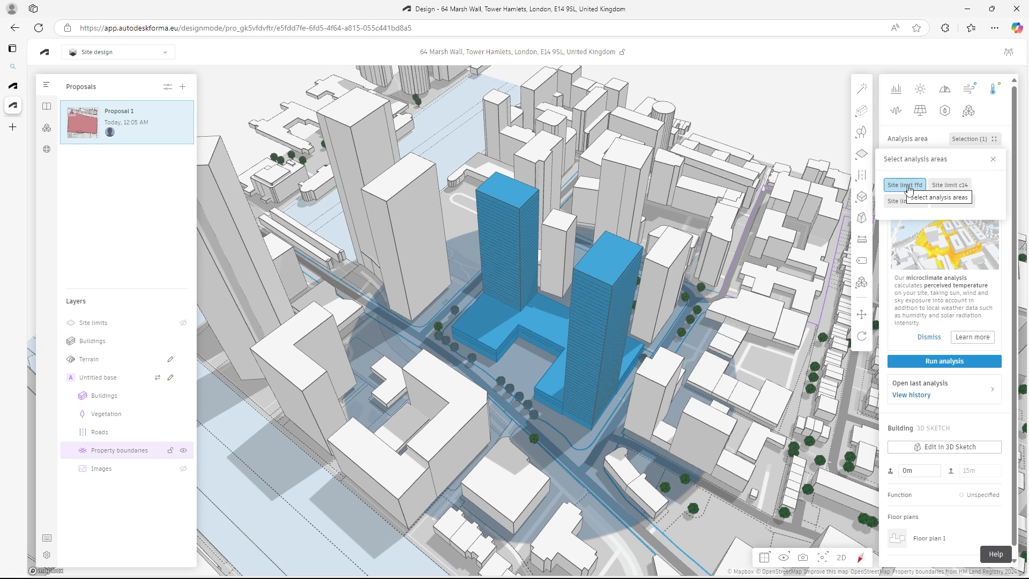
left_click(994, 159)
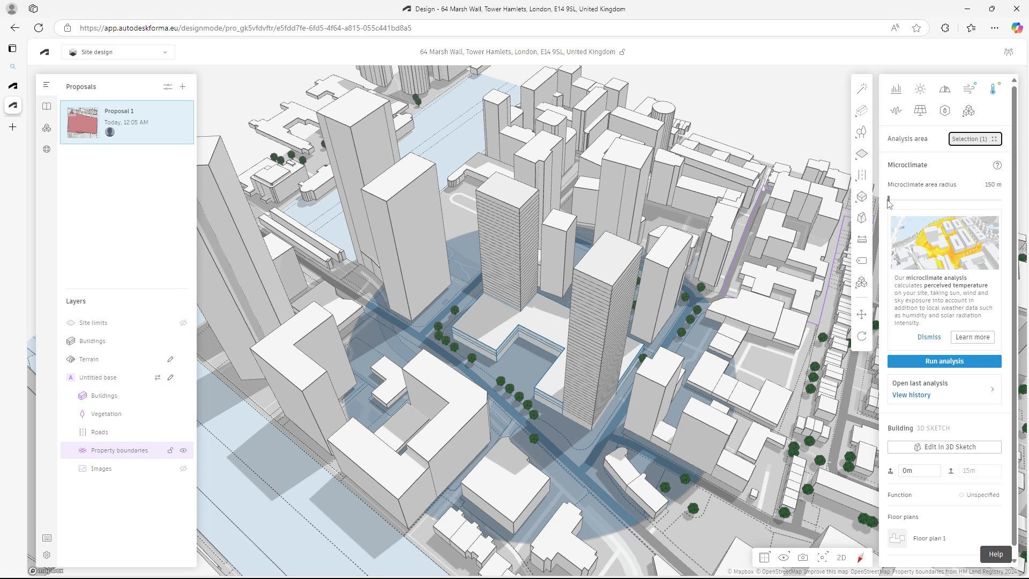
- Review the microclimate description and run the microclimate analysis with an area radius of 150 m
mouse_move(889, 199)
left_mouse_down()
mouse_move(960, 200)
mouse_move(877, 198)
left_mouse_up()
triple_click(897, 277)
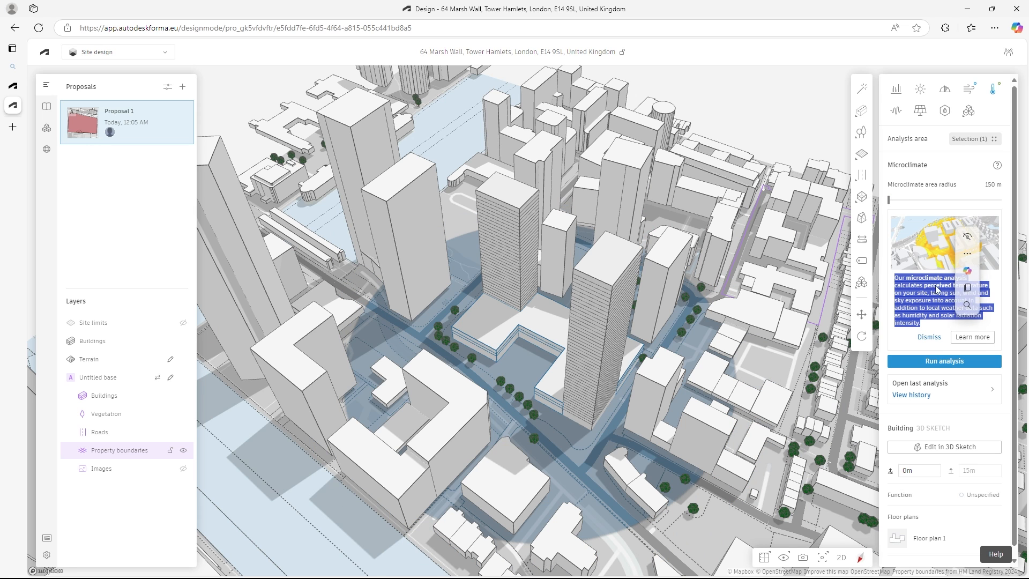
left_click(897, 278)
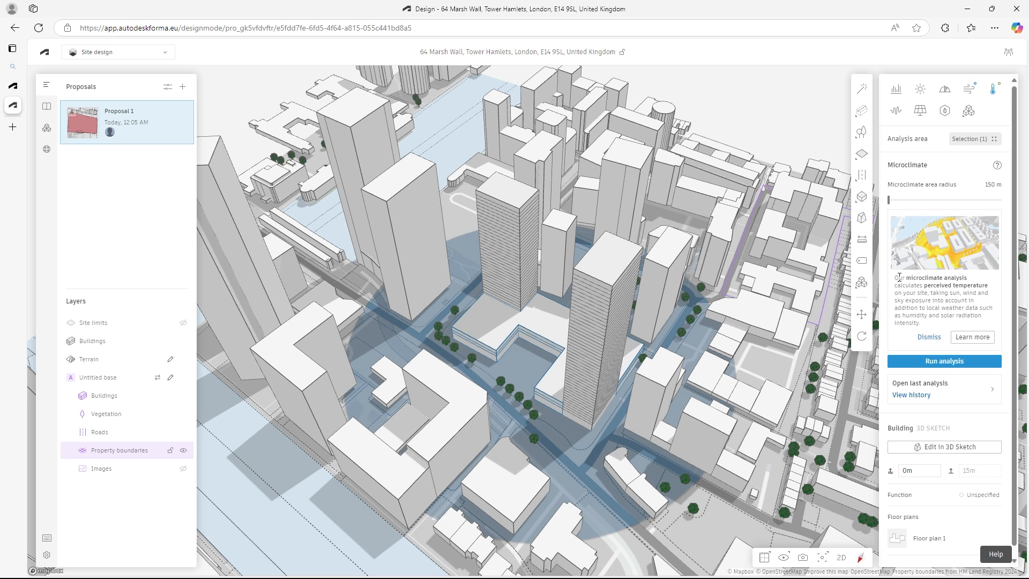
left_click(950, 363)
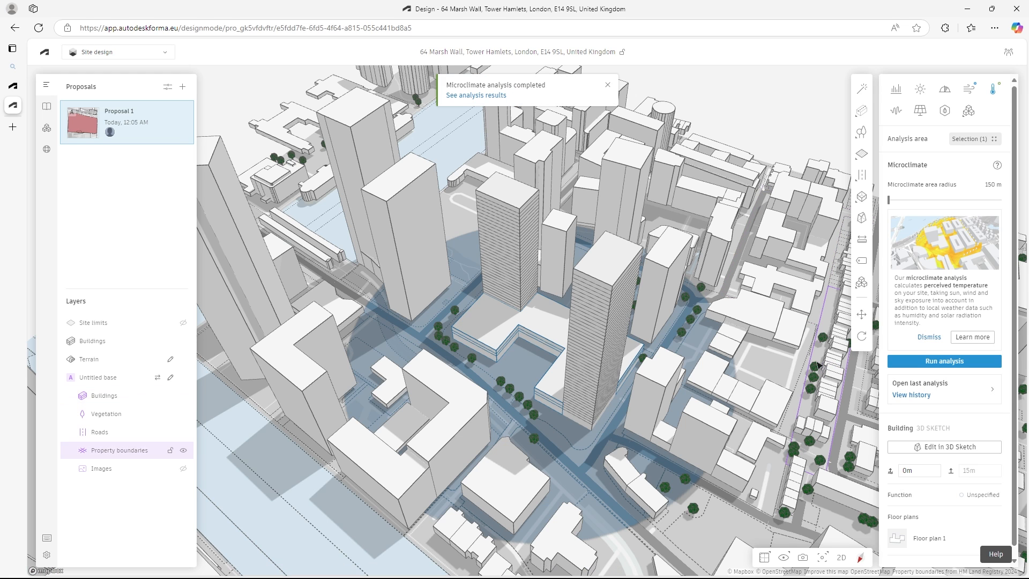
- Open the completed microclimate results and review the January conditions at 16:00, 19:00 and 11:00
left_click(467, 101)
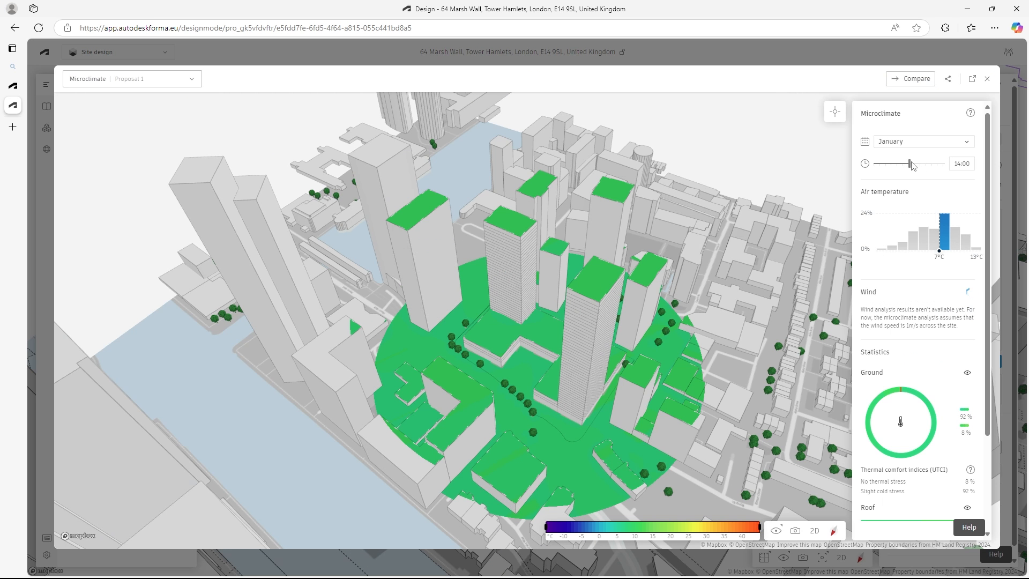
left_click(968, 141)
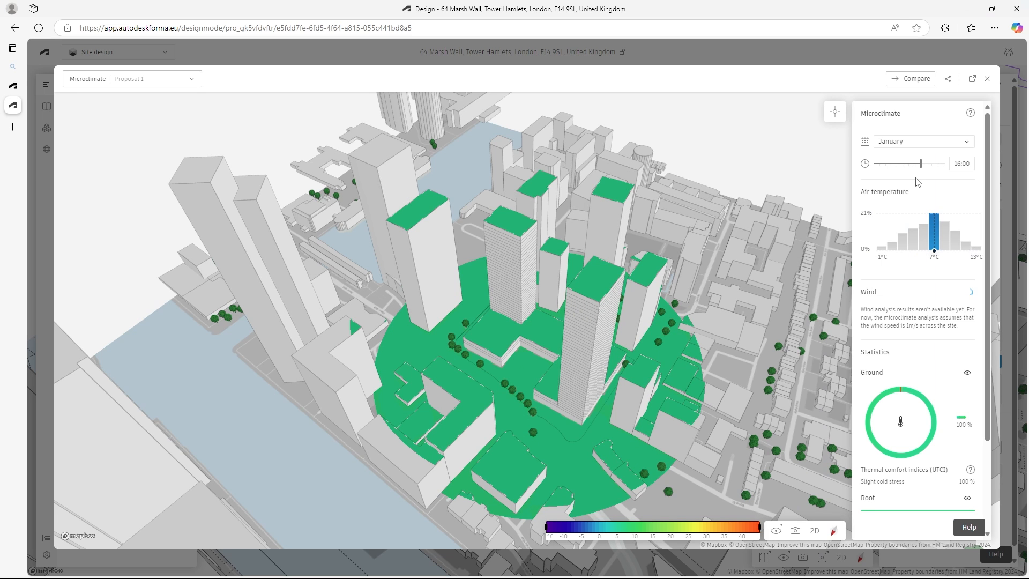
mouse_move(921, 164)
left_mouse_down()
mouse_move(886, 161)
mouse_move(937, 163)
left_mouse_up()
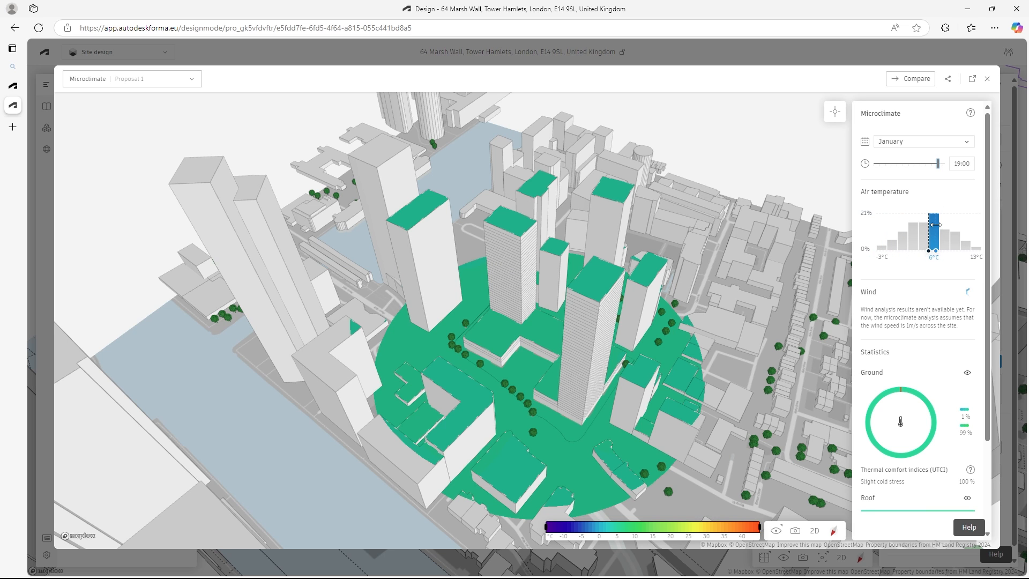
left_click(928, 252)
left_click_drag(939, 164, 891, 164)
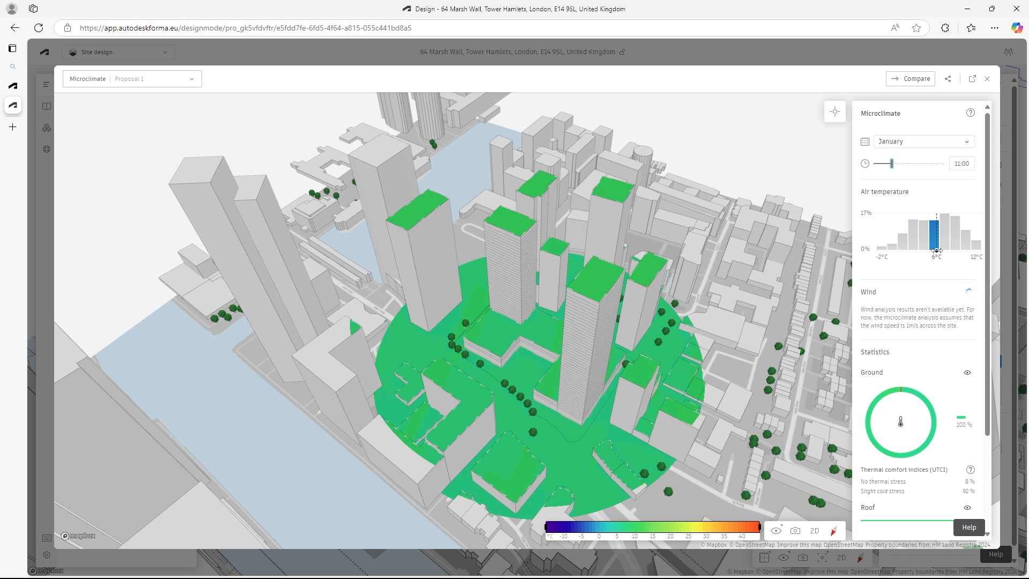
- Compare January thermal comfort at 11:00 for air temperatures of -1, -2, 3 and 7 °C, checking the wind section too
left_click(885, 249)
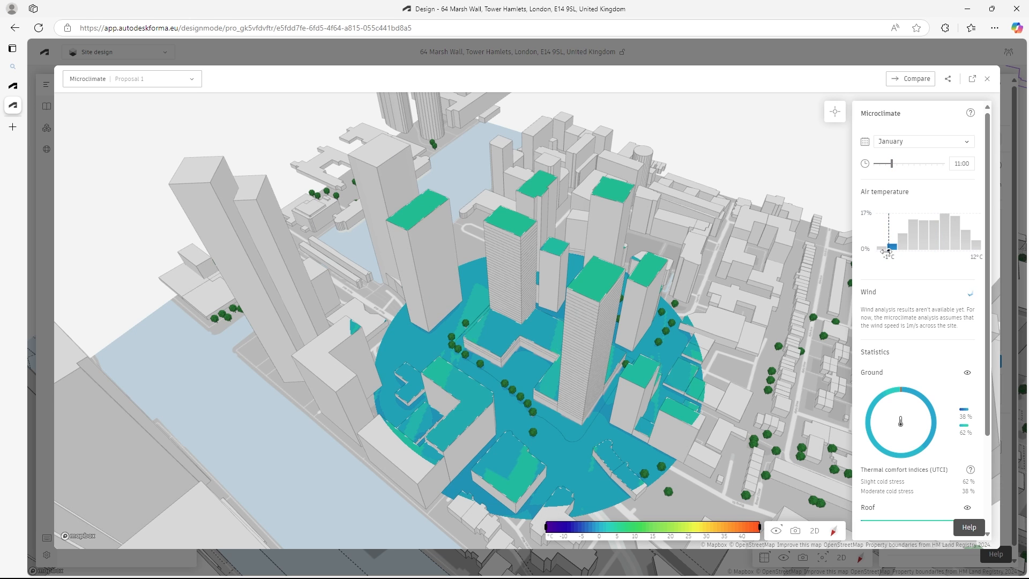
left_click(881, 251)
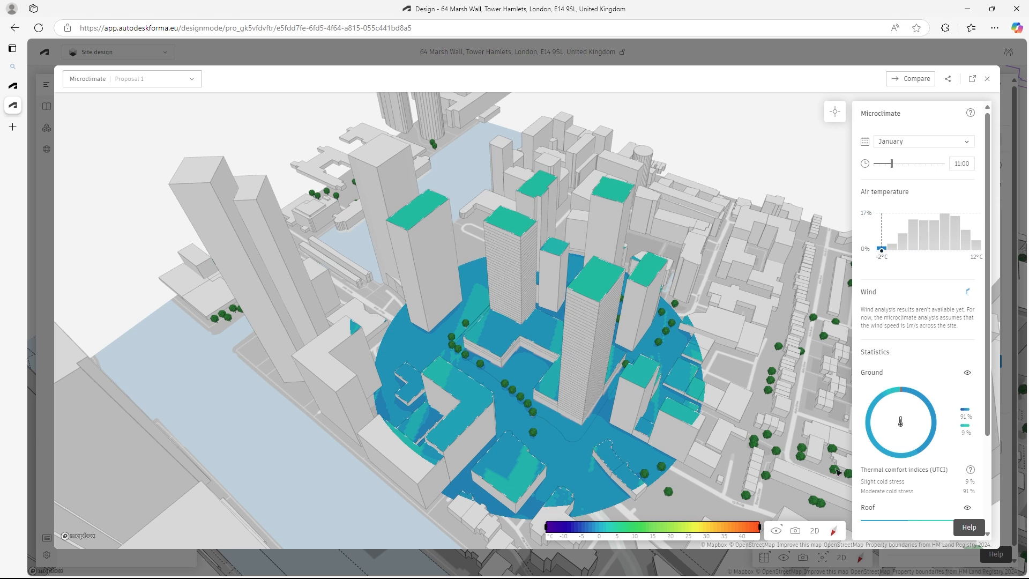
double_click(879, 294)
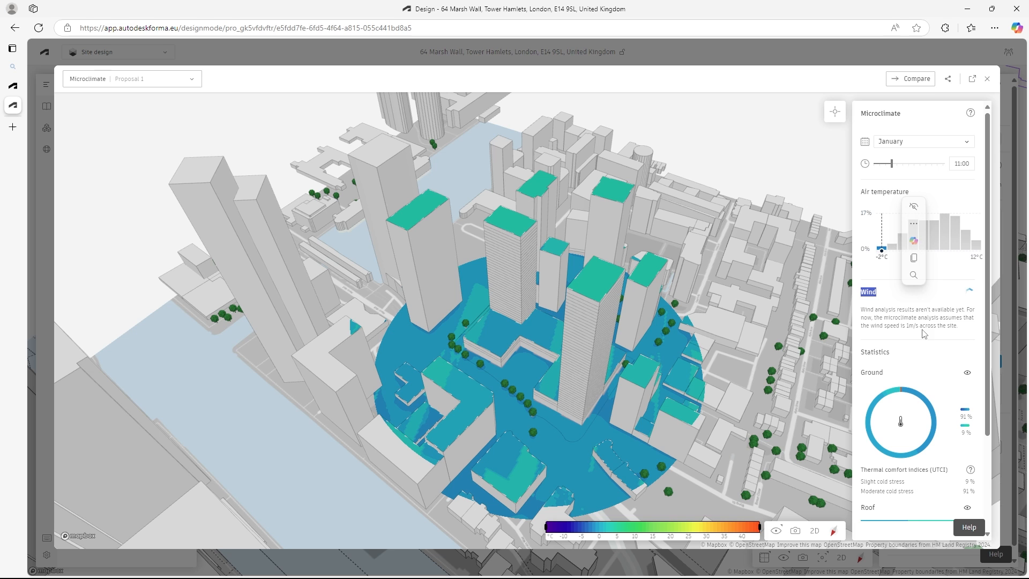
left_click(968, 290)
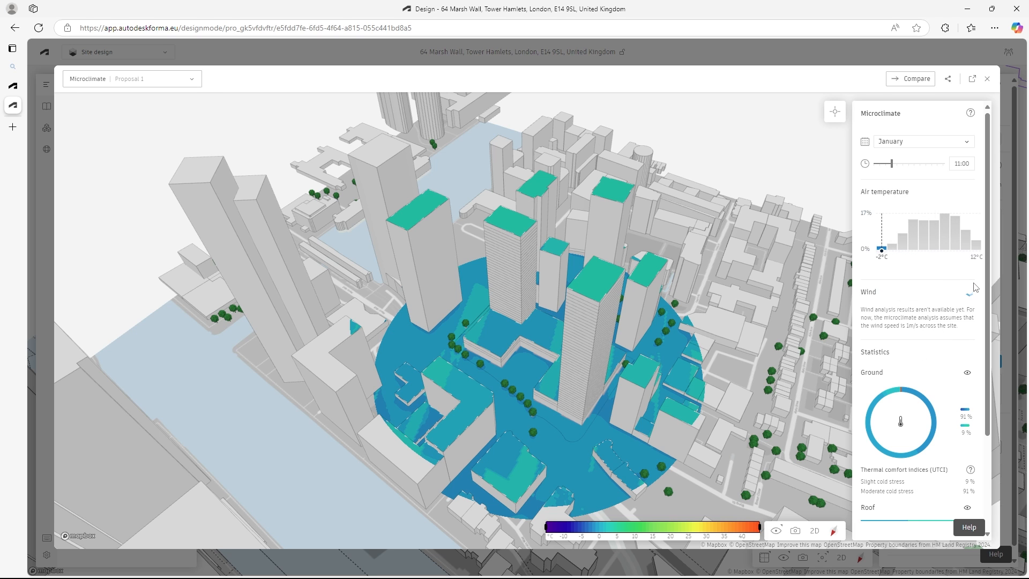
left_click(912, 249)
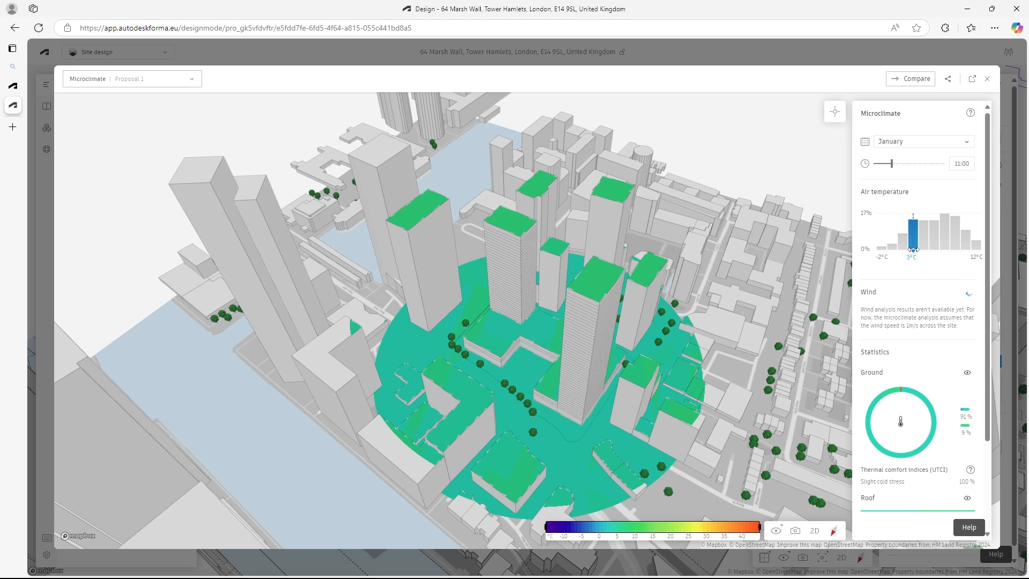
left_click(944, 247)
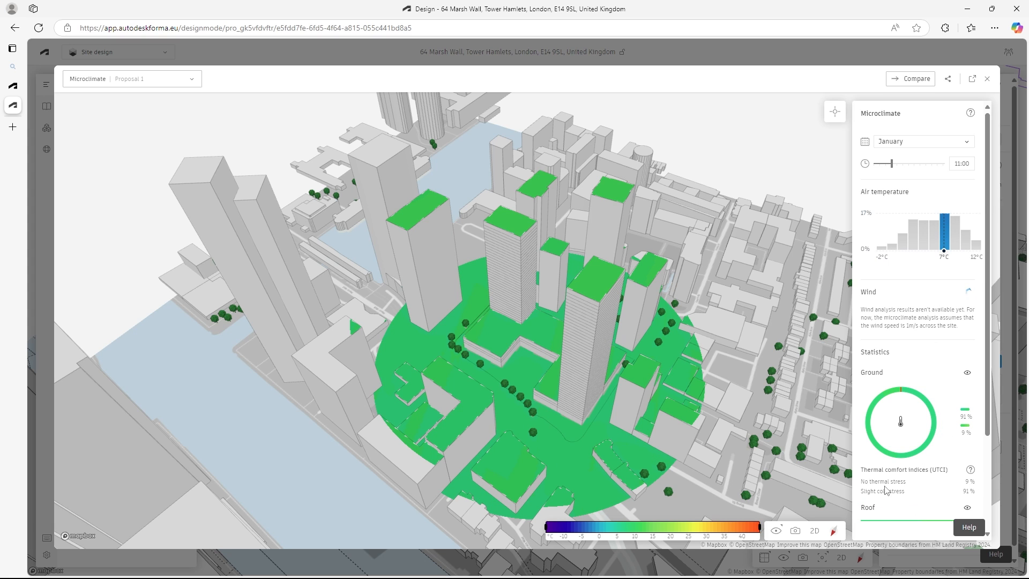
left_click_drag(862, 491, 908, 492)
- Review the July results at 14:00 for air temperatures of 25 and 27 °C, including ground temperature ranges and thermal comfort indices
left_click(965, 142)
left_click(905, 231)
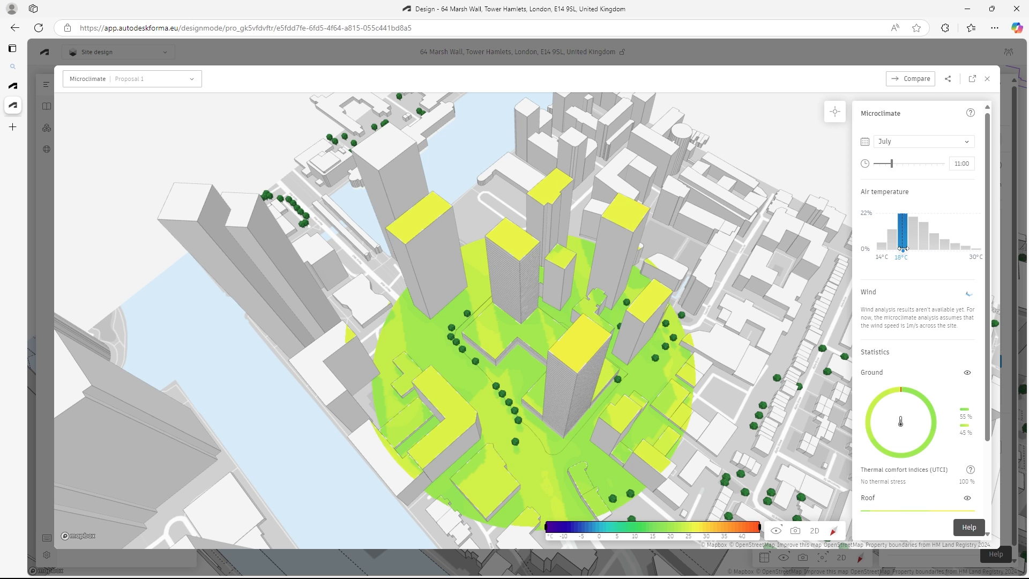
left_click_drag(892, 163, 909, 164)
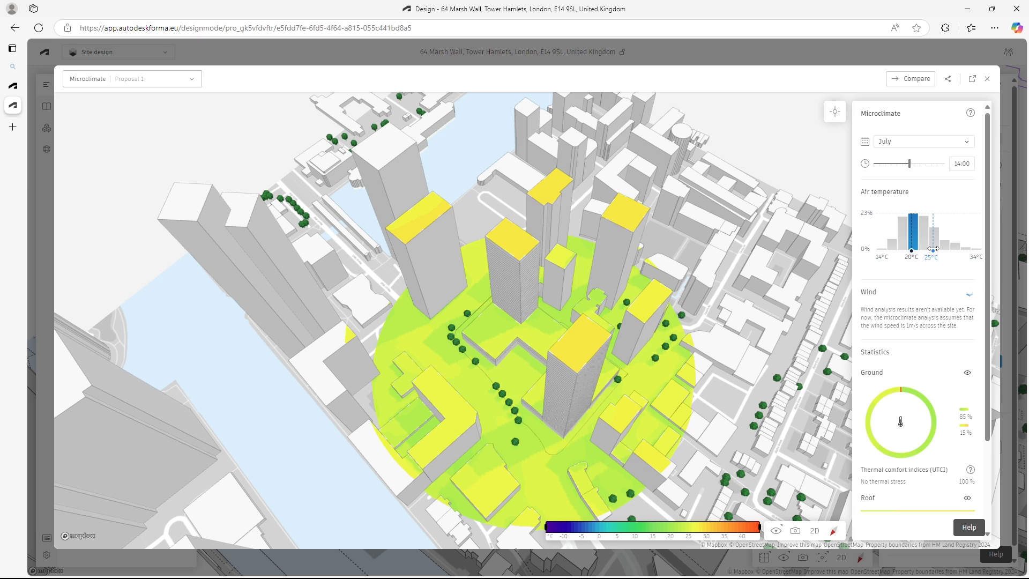
left_click(933, 248)
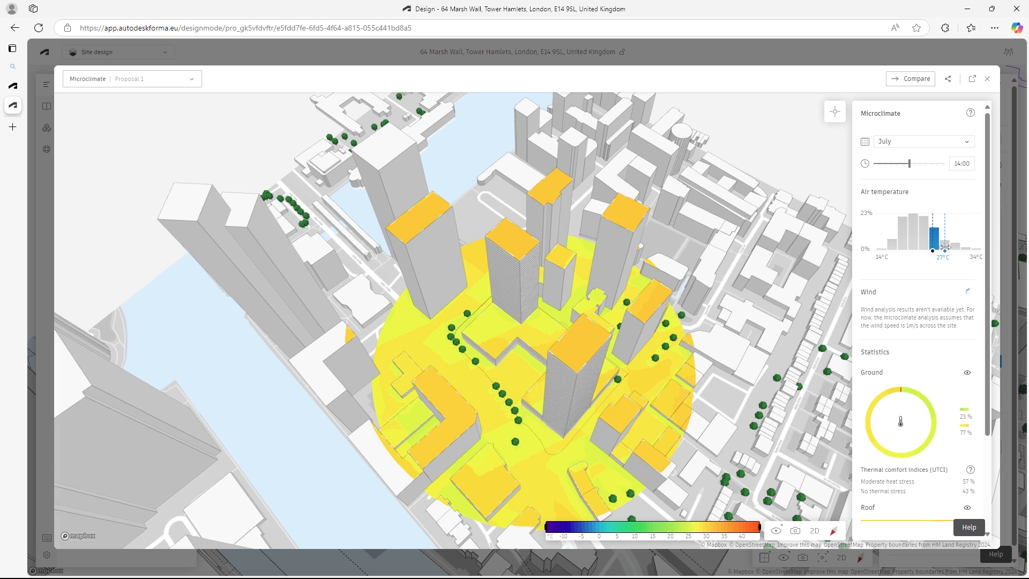
left_click(945, 248)
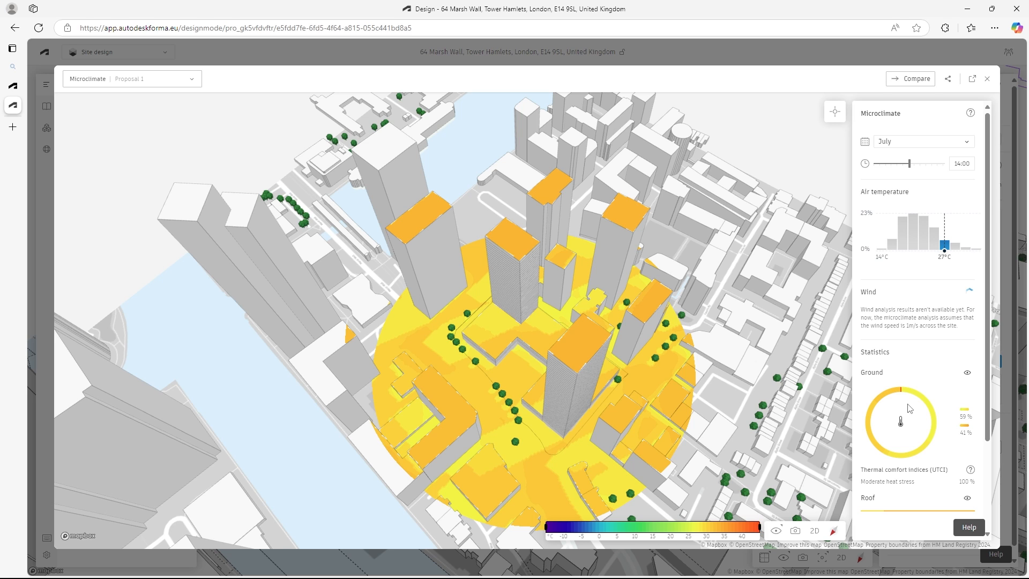
mouse_move(965, 423)
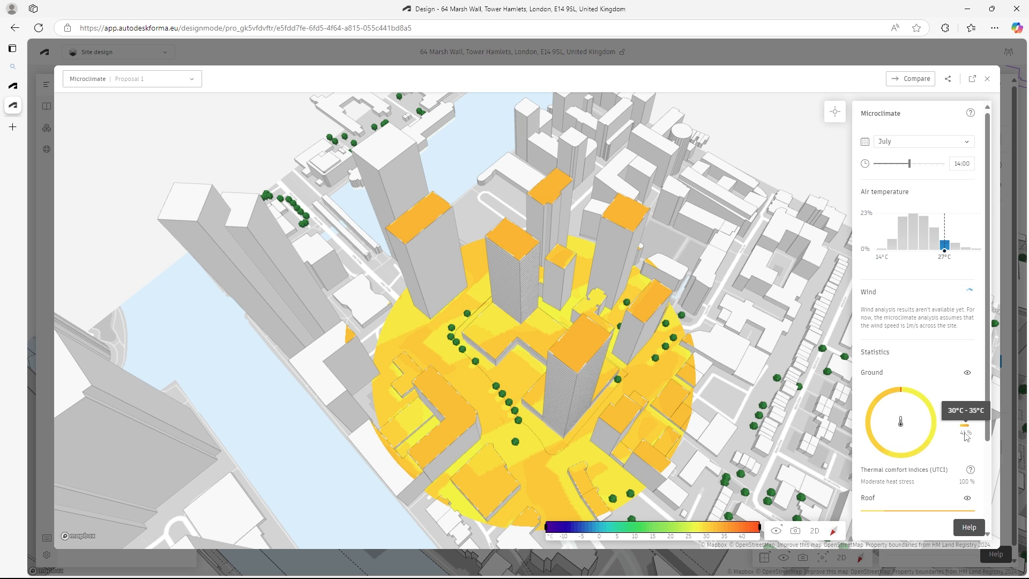
left_click_drag(863, 481, 923, 486)
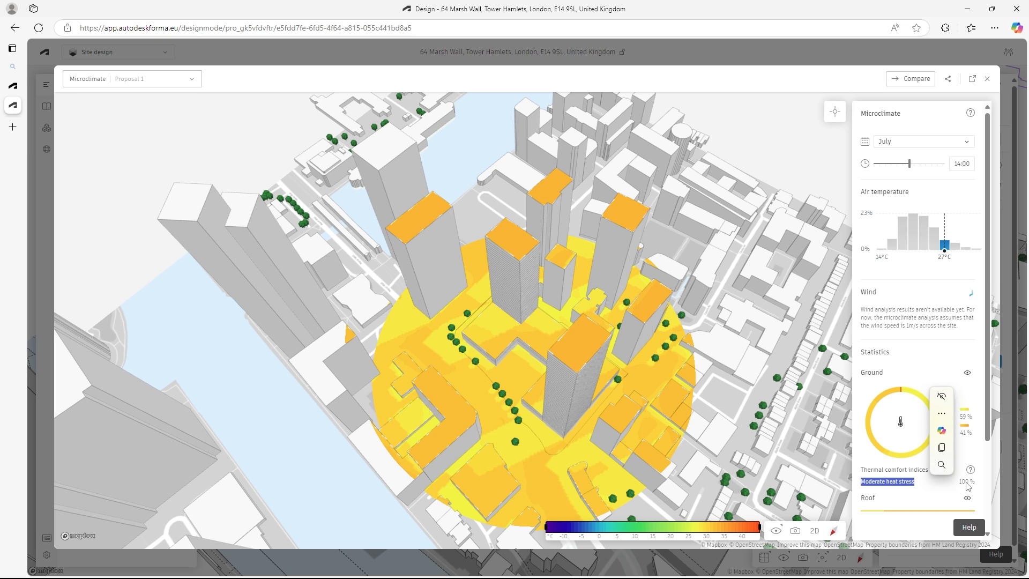
left_click_drag(677, 369, 646, 347)
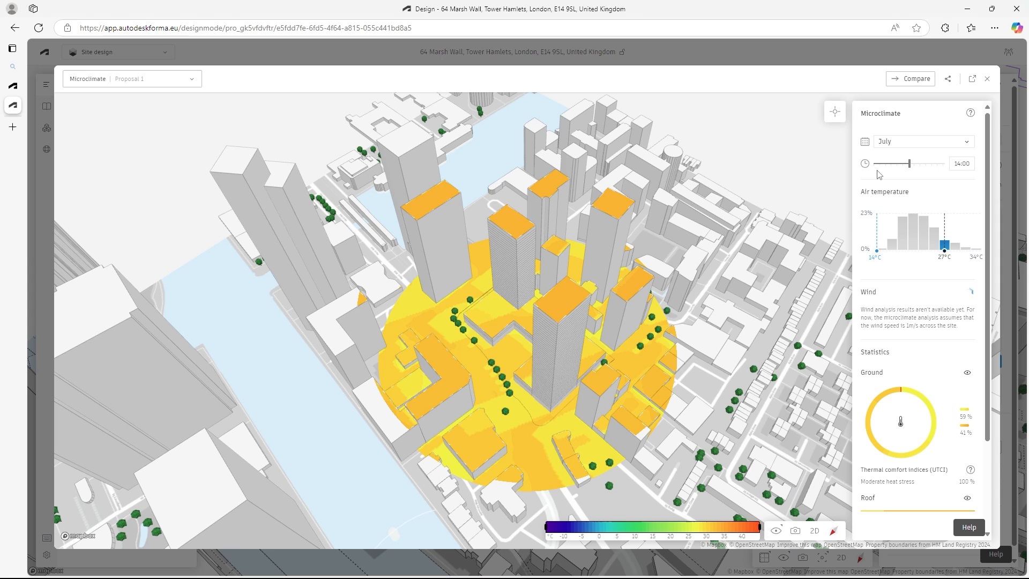
- Return the microclimate results to January at 14:00
left_click(967, 141)
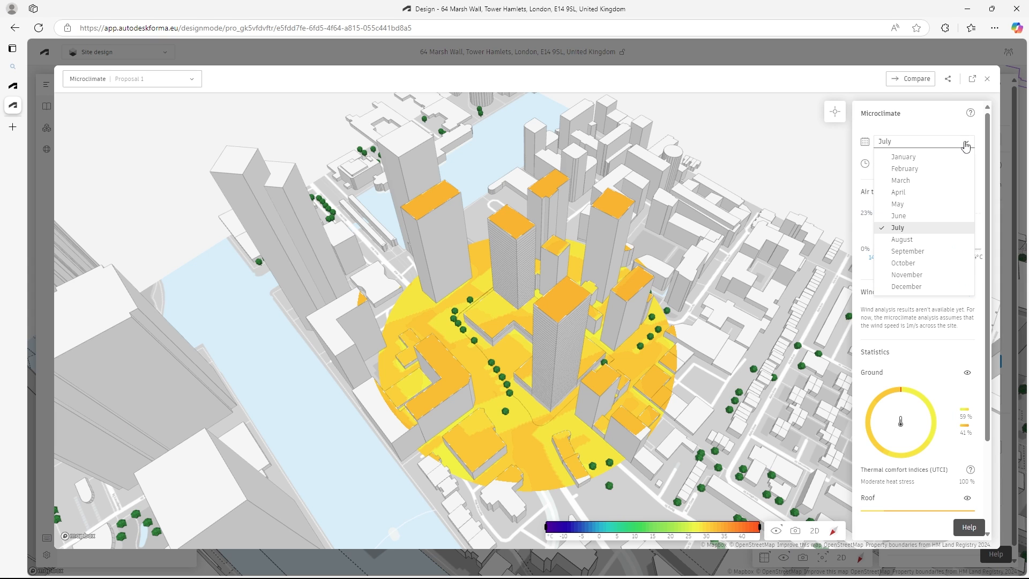
left_click(916, 159)
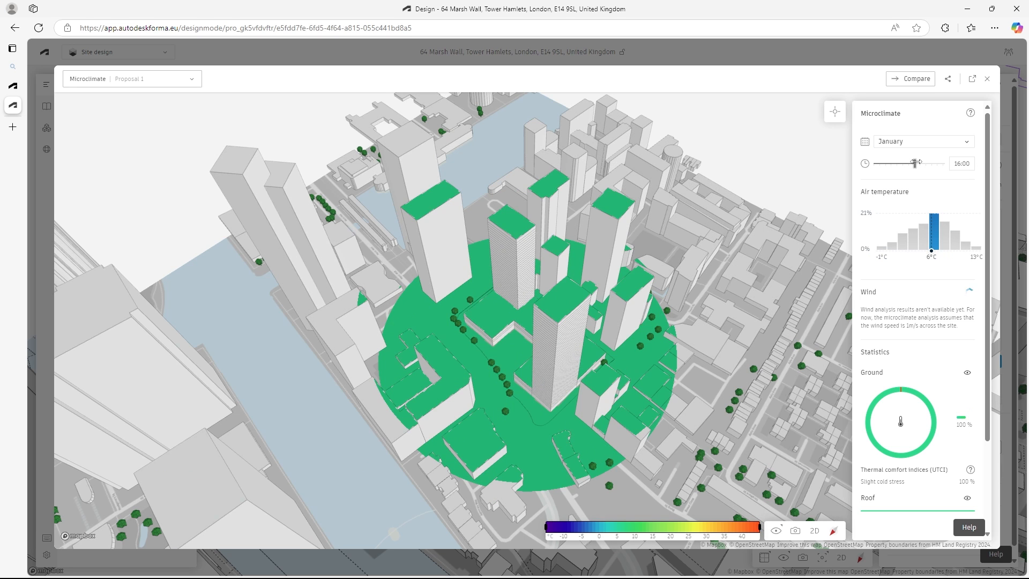
left_click_drag(917, 163, 911, 163)
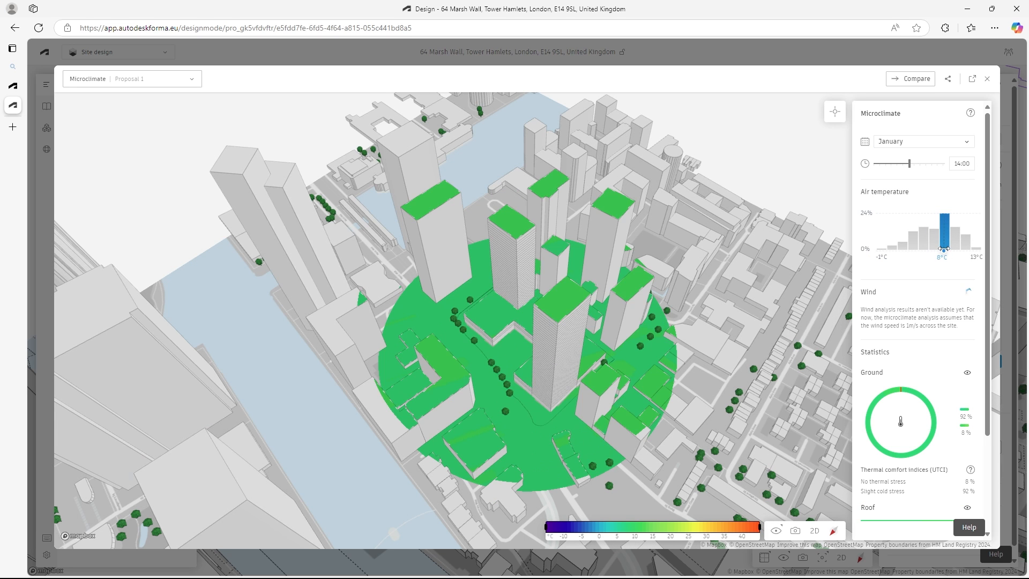
left_click_drag(938, 252, 940, 252)
- Show the April microclimate results at 14:00 and open the camera position and screen capture options
left_click(967, 141)
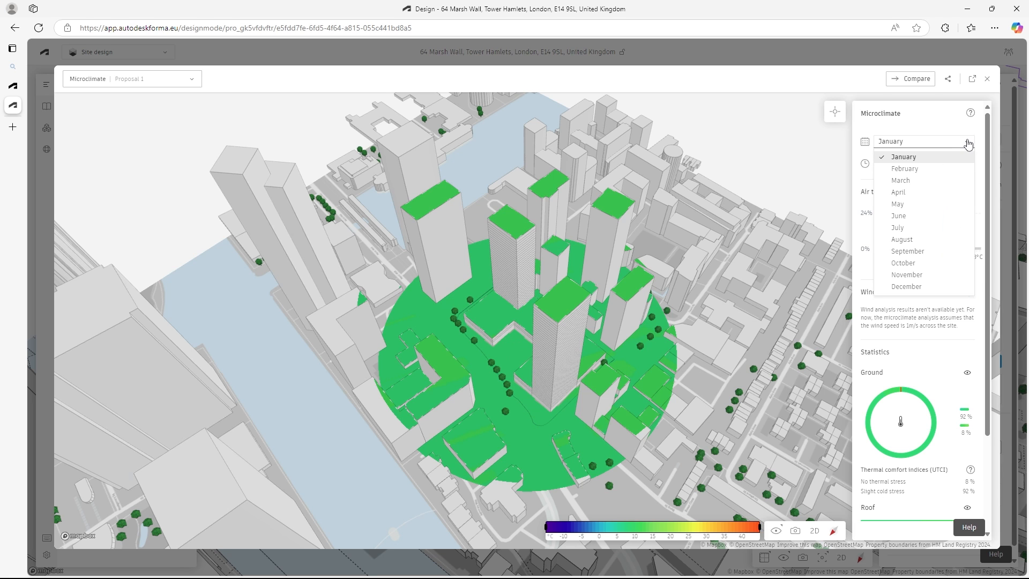
left_click(905, 192)
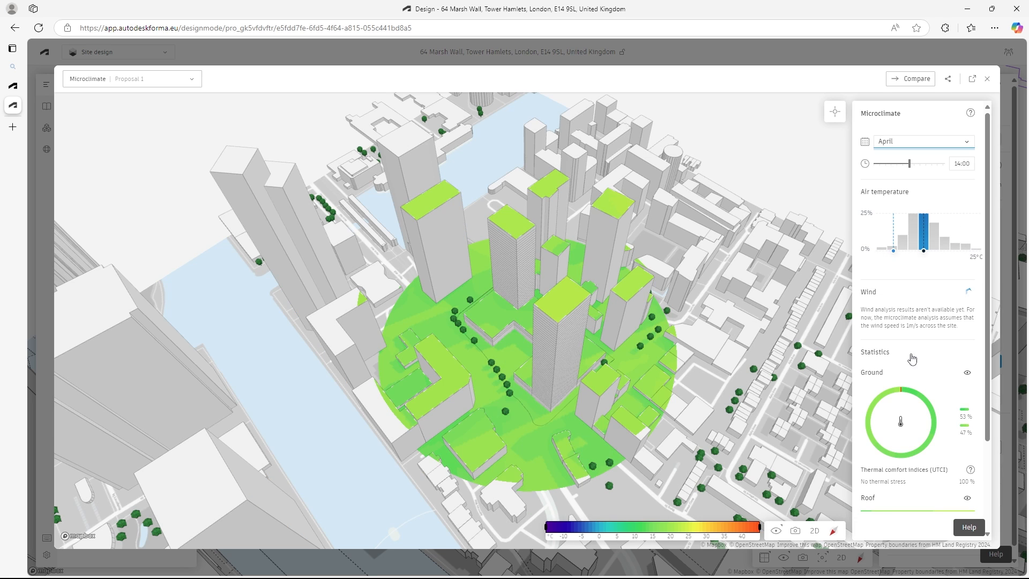
left_click(795, 532)
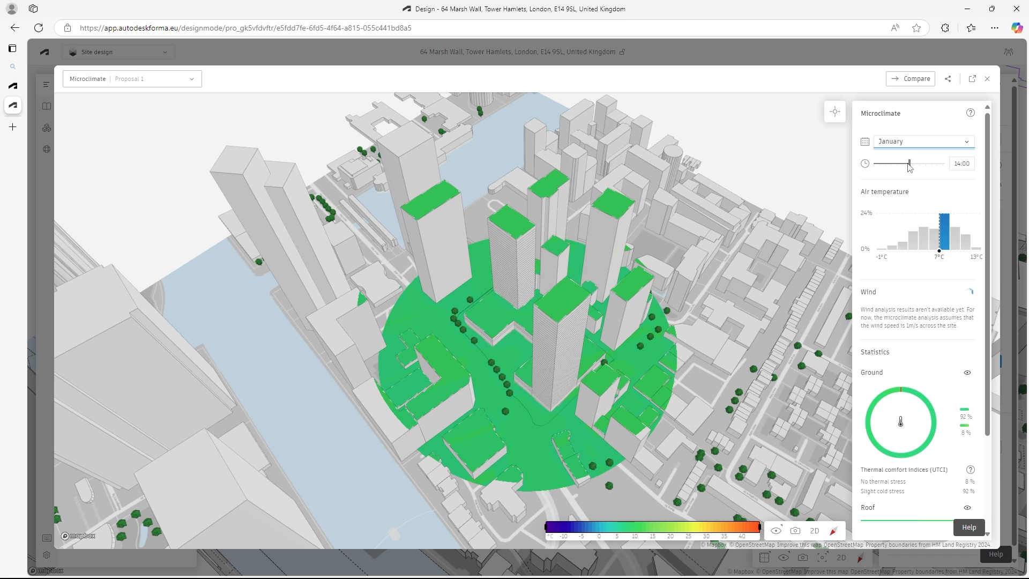
- Set the January 14:00 air temperature to 8 °C and export 4K screen captures without and with graphics
left_click(943, 250)
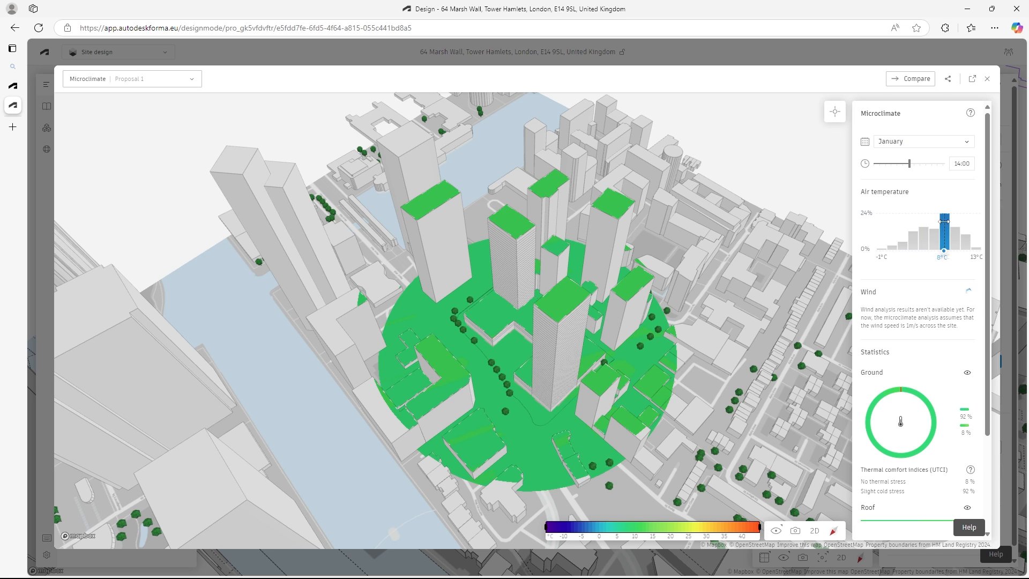
left_click_drag(945, 211, 946, 223)
left_click(795, 531)
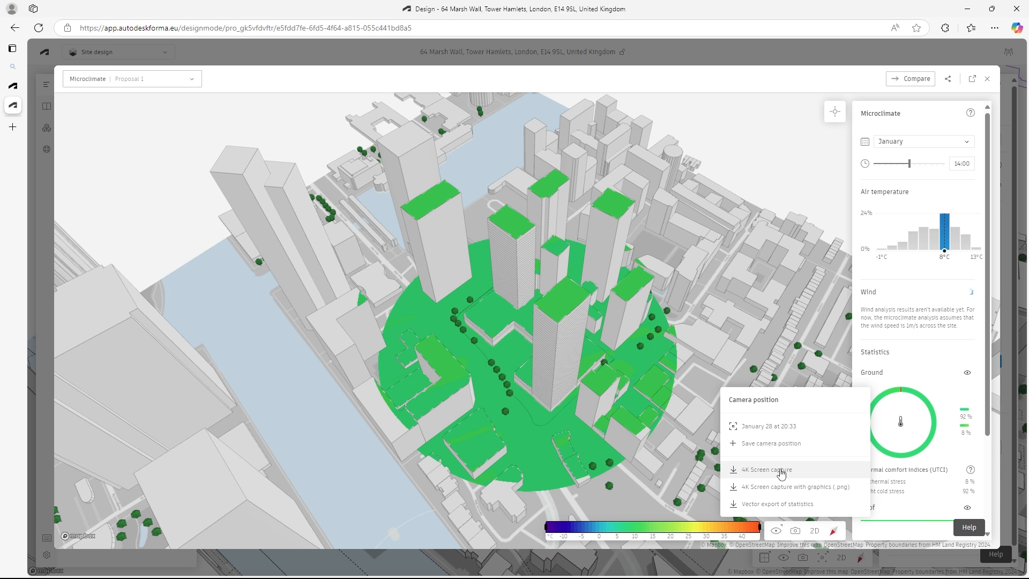
left_click(780, 471)
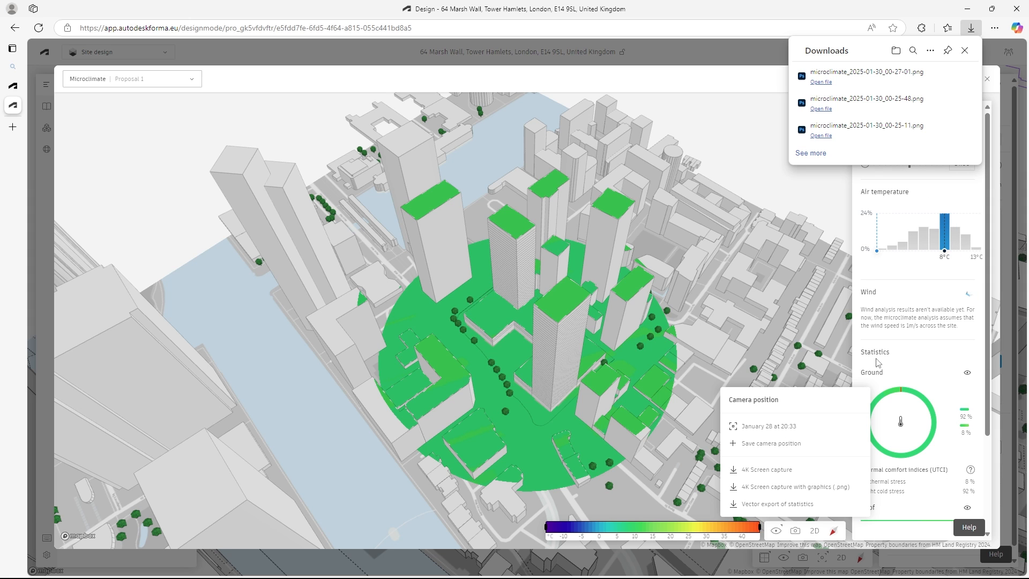
left_click(779, 493)
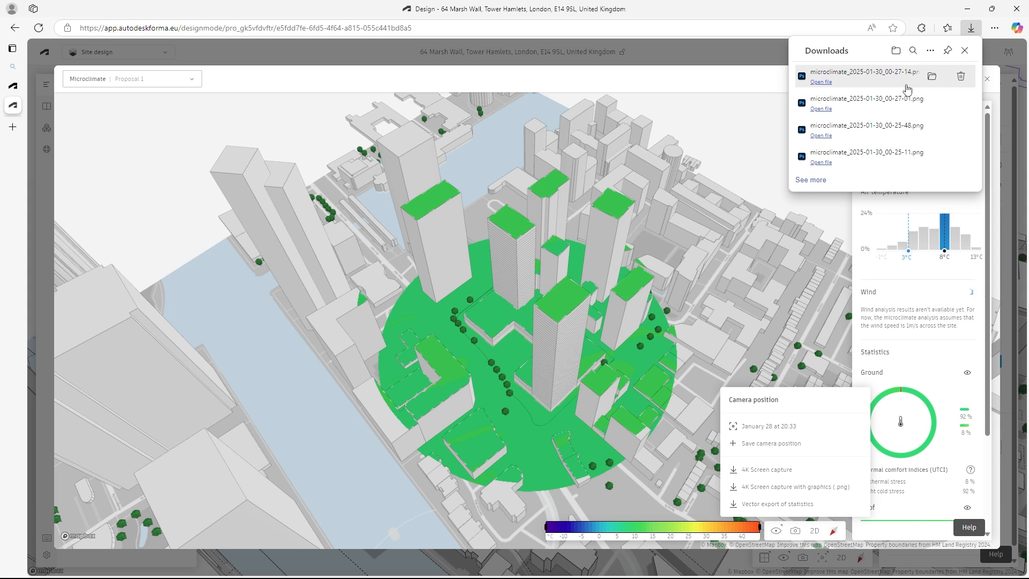
- Switch to Photoshop and examine the exported captures microclimate_2025-01-30_00-25-11.png and microclimate_2025-01-30_00-25-48.png up close
right_click(862, 80)
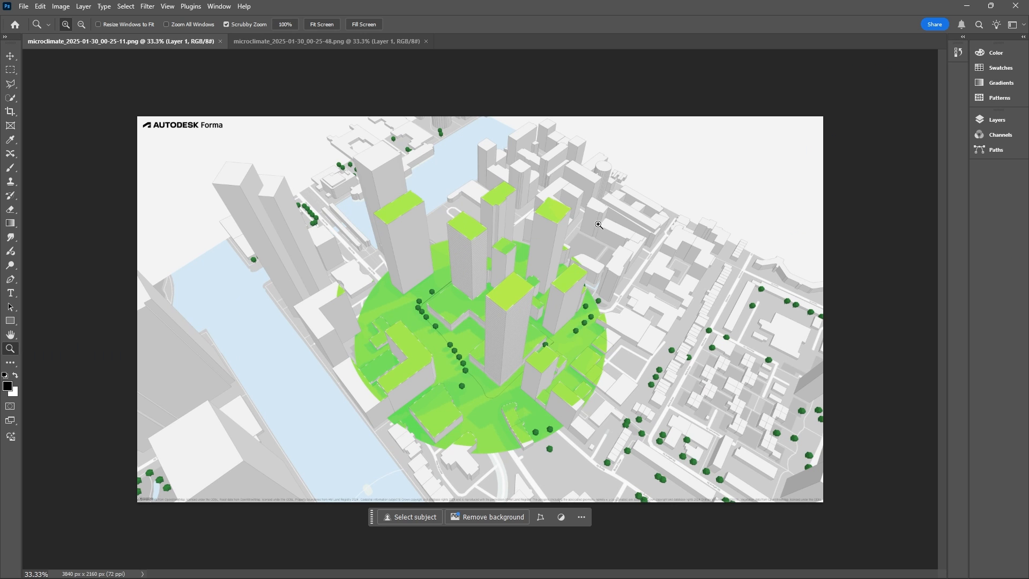
double_click(541, 346)
key("alt+Tab")
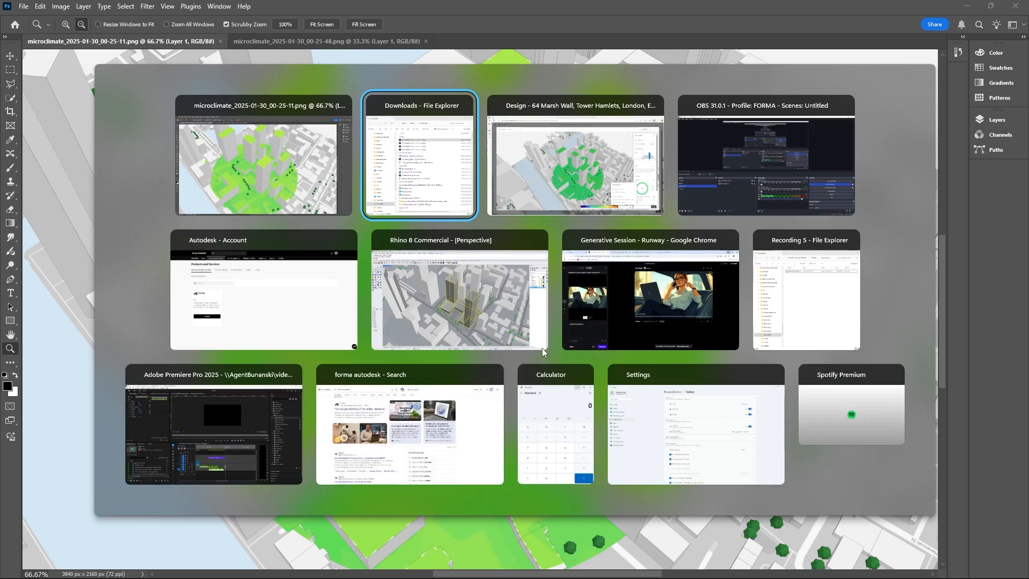
key("Escape")
key("ctrl+Tab")
left_click(592, 247)
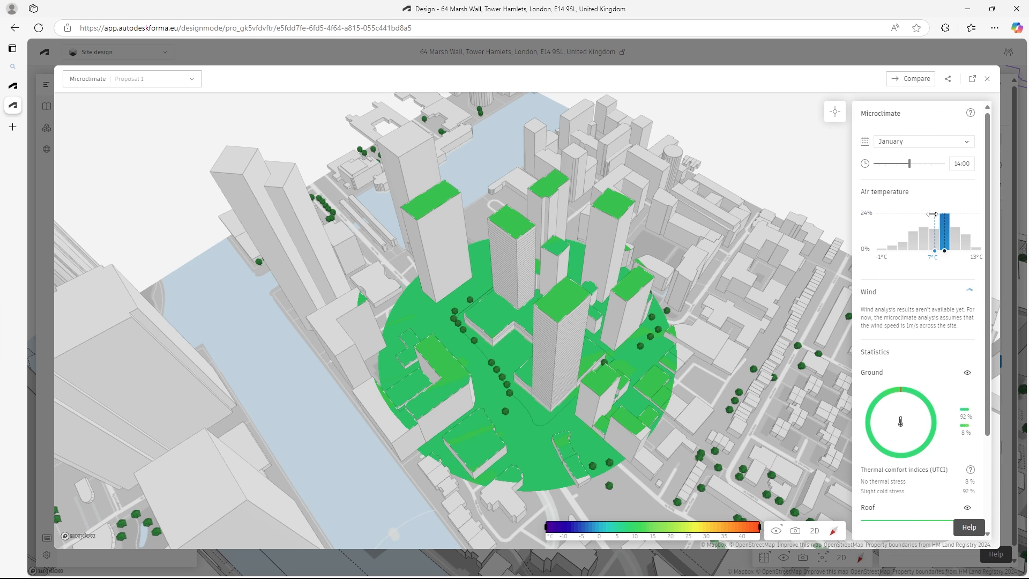
left_click_drag(933, 214, 915, 227)
- Compare the 14:00 microclimate results for February, March and June
left_click(967, 141)
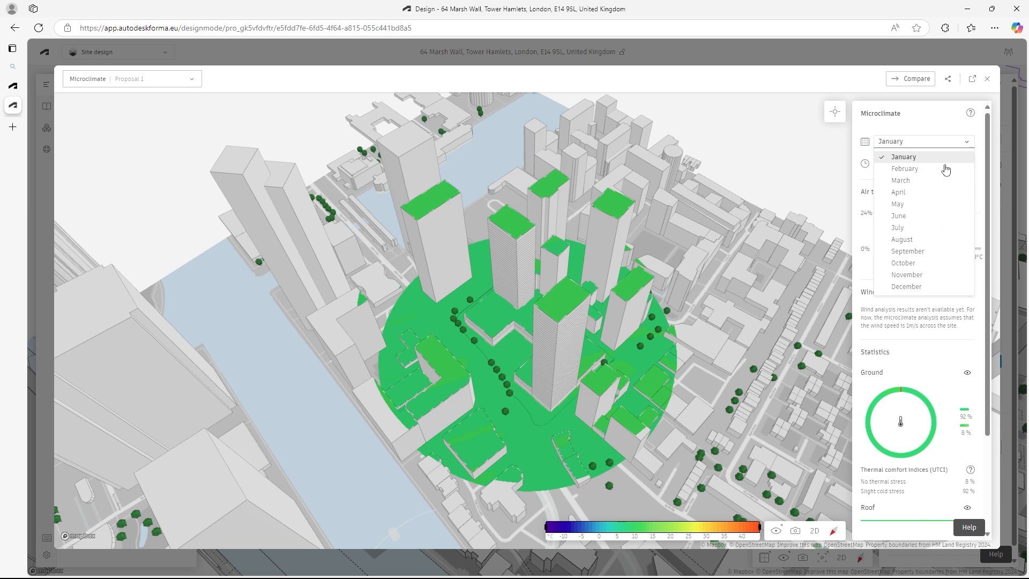
left_click(912, 169)
left_click(967, 142)
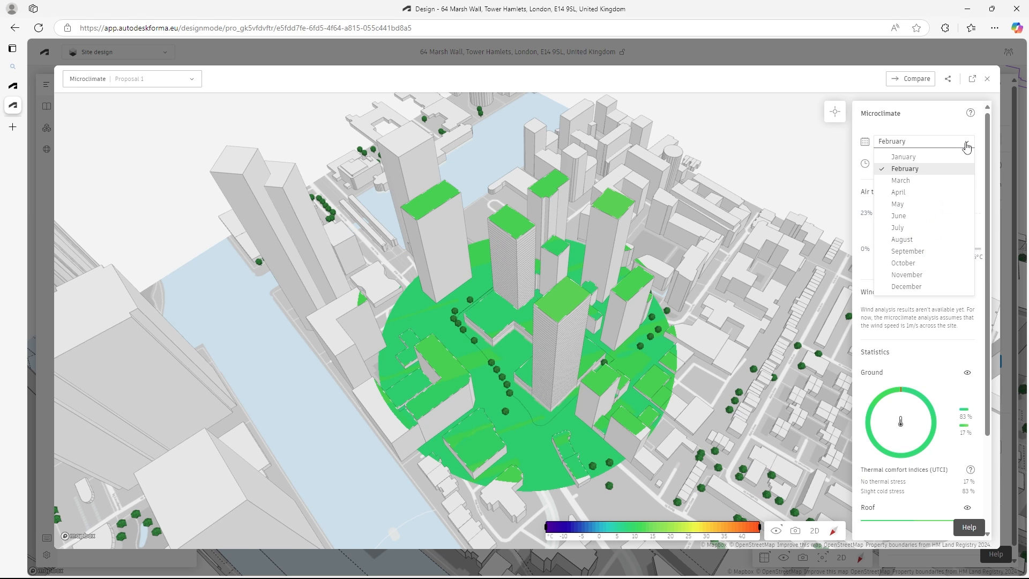
left_click(920, 182)
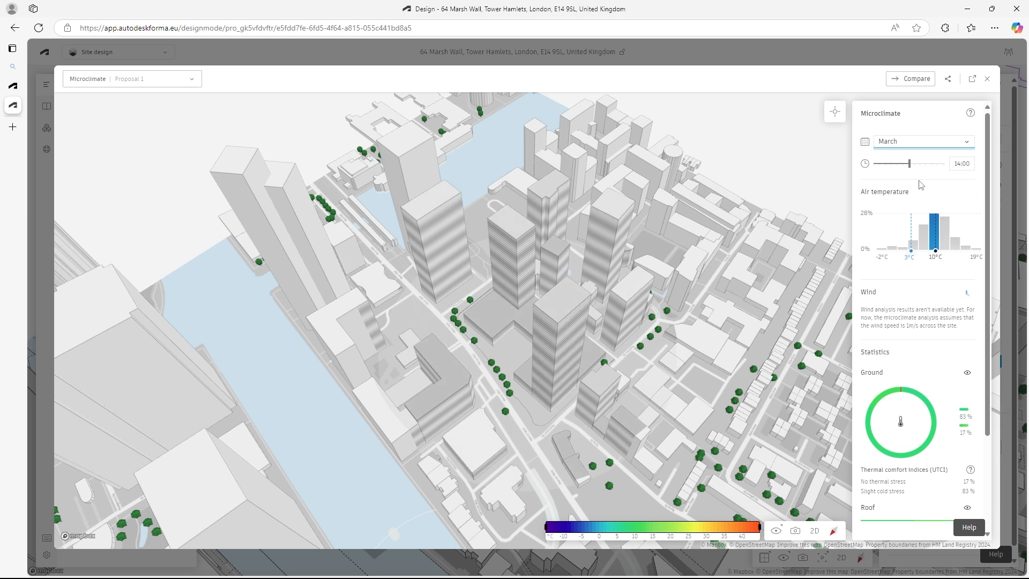
left_click(967, 142)
left_click(913, 218)
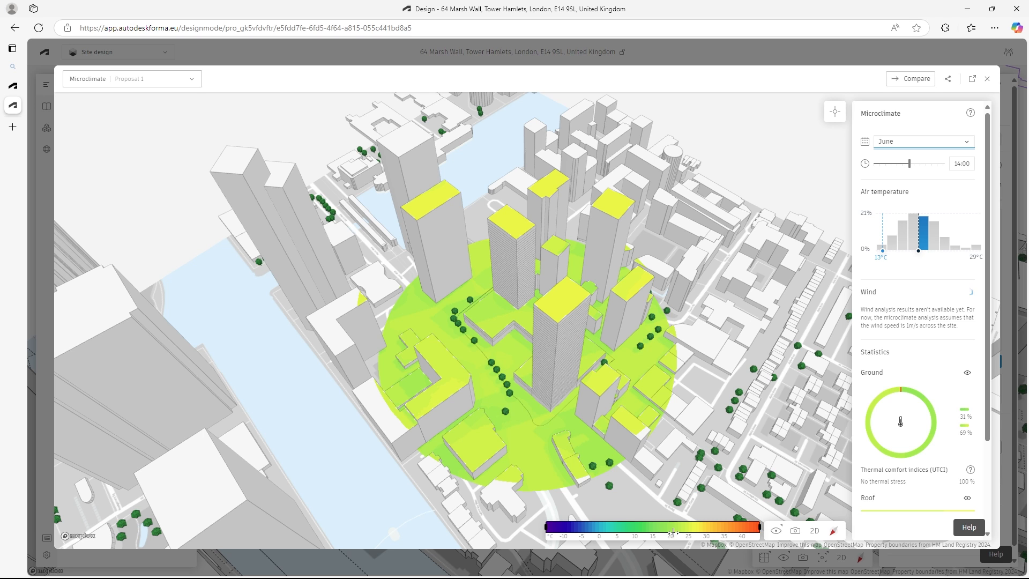
- Compare the 14:00 microclimate results for September and December
left_click(923, 142)
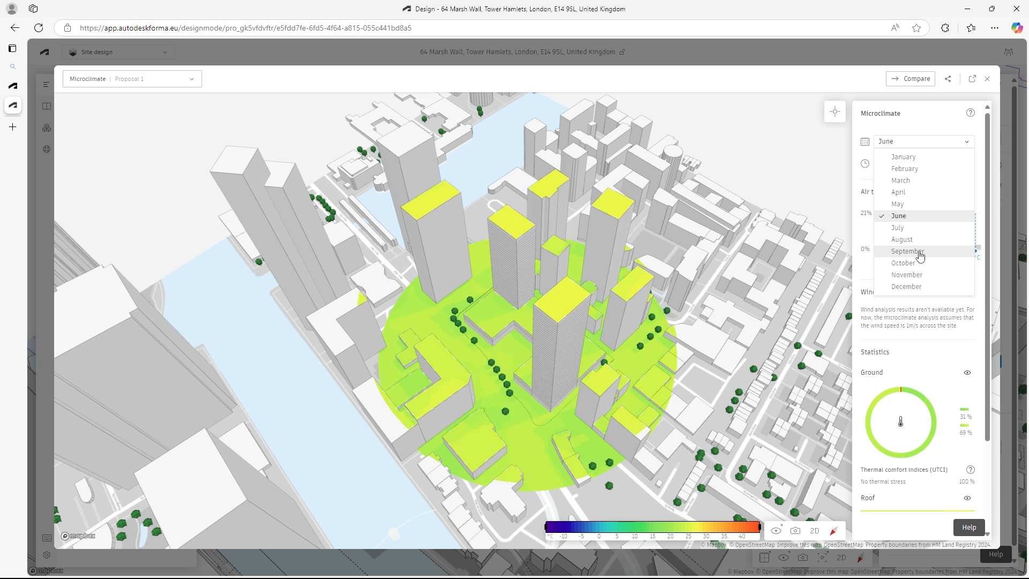
left_click(920, 252)
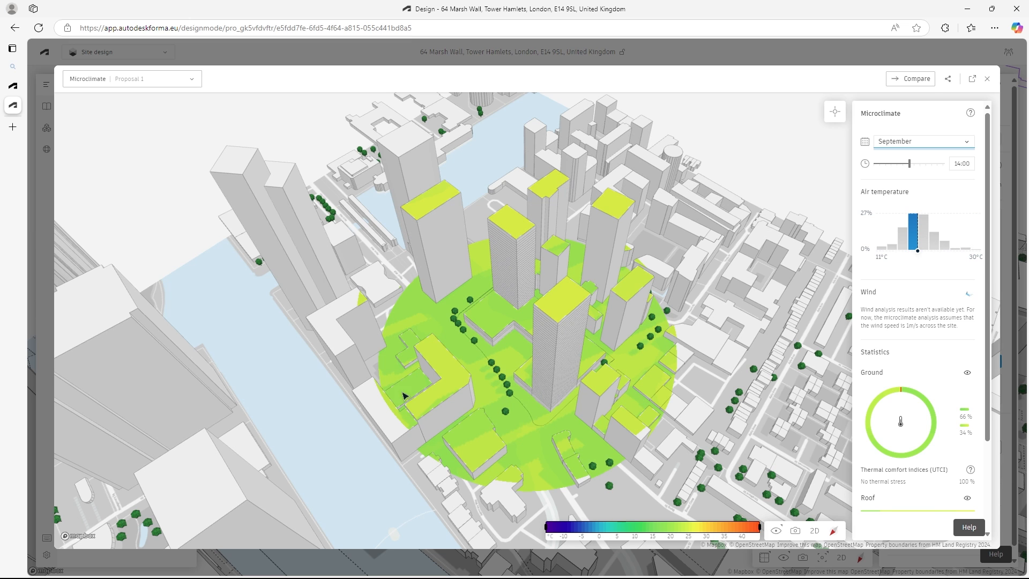
left_click(923, 141)
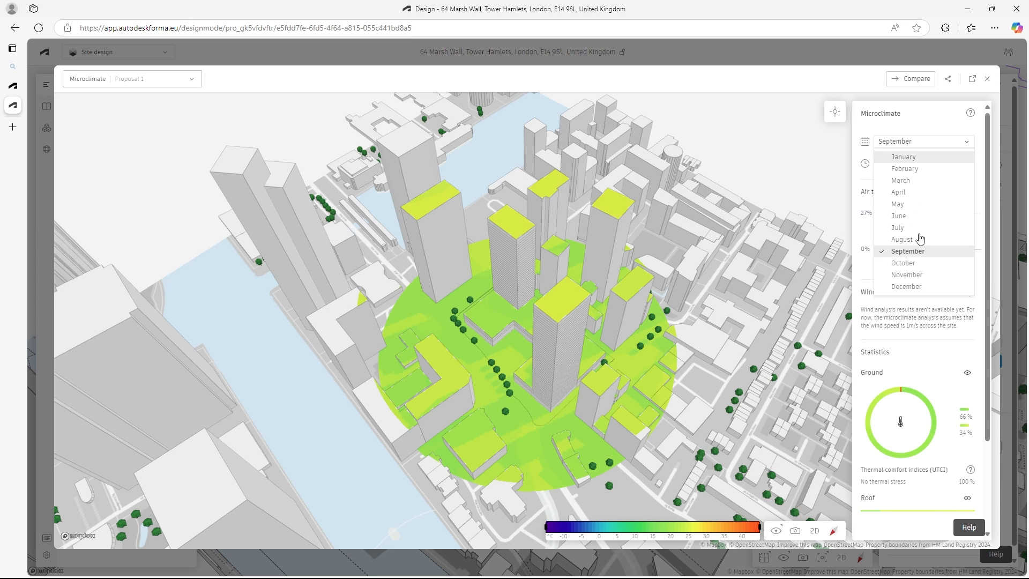
left_click(910, 286)
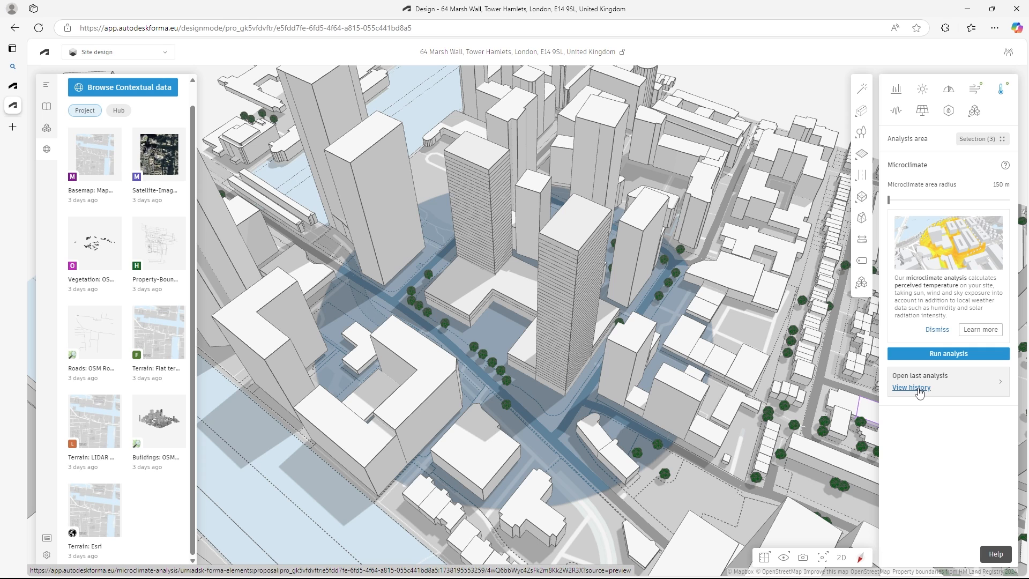
- Open the first microclimate result of 30 January at 00:05 from the analysis history, review it and close it
left_click(917, 389)
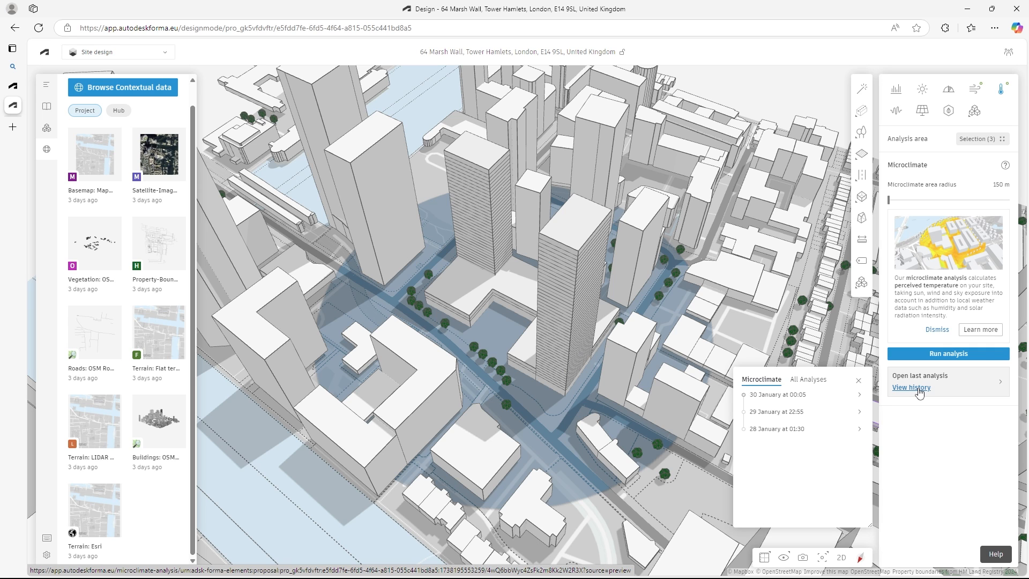
left_click(791, 397)
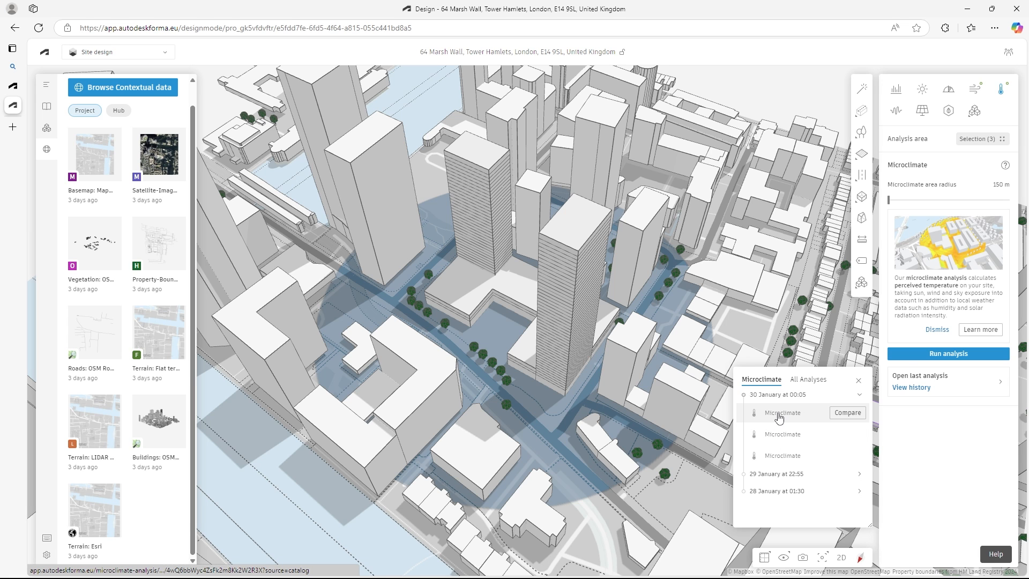
left_click(785, 413)
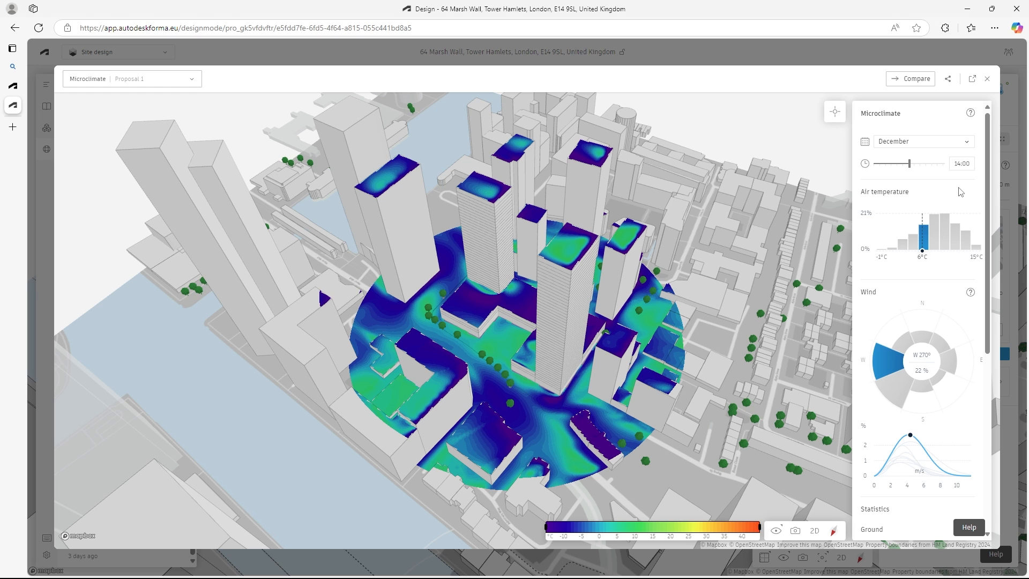
left_click(987, 79)
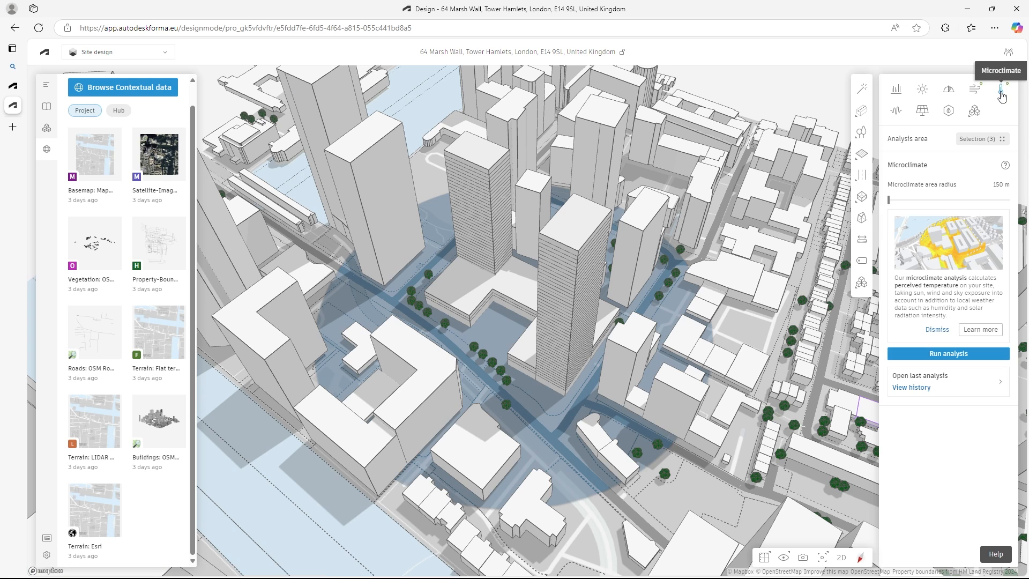
- View the rapid wind comfort results for the site and return to the microclimate analysis
left_click(1002, 90)
left_click(1005, 92)
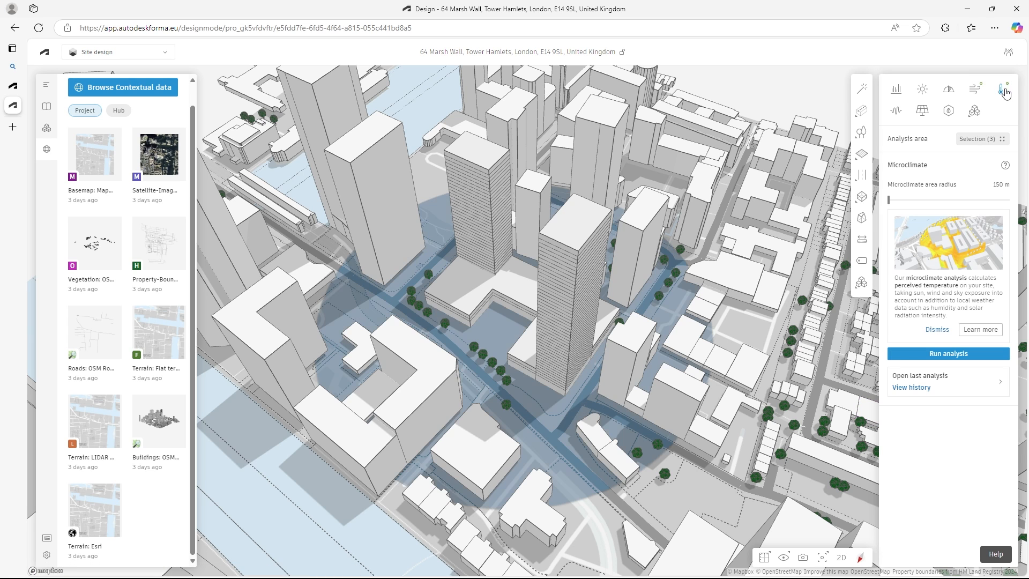
left_click(977, 89)
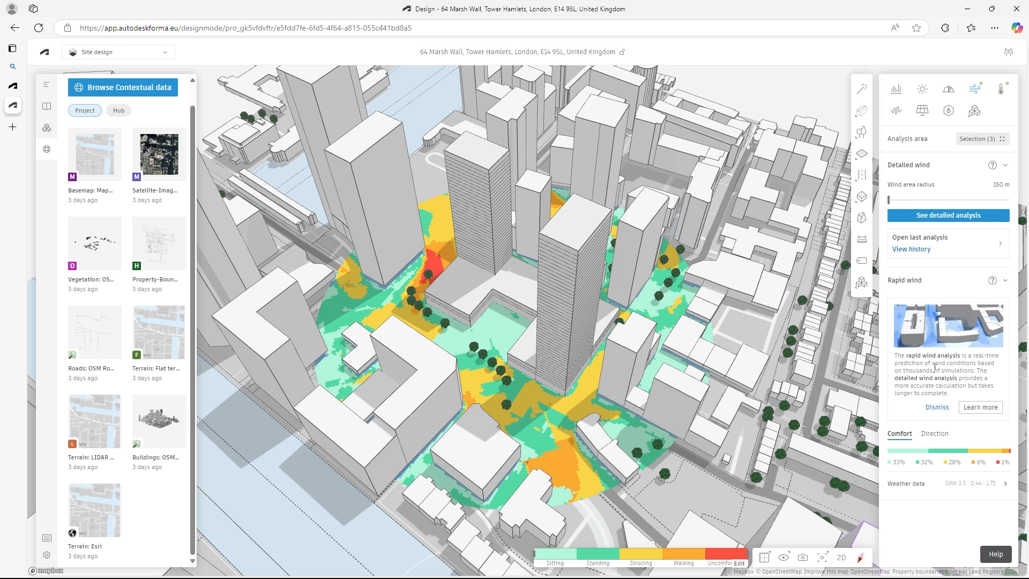
left_click(1004, 89)
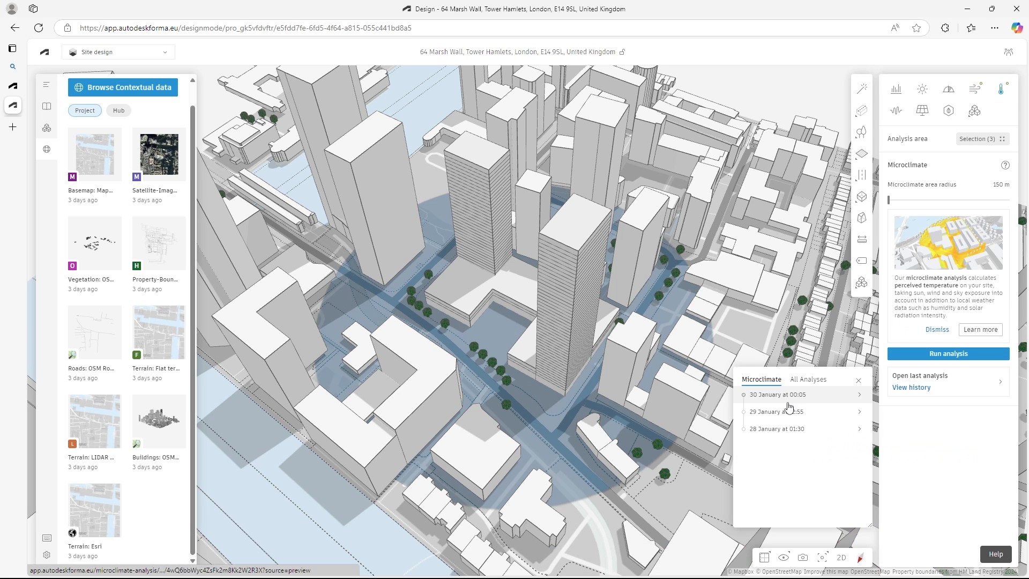
- Reopen the 30 January 00:05 microclimate result and examine December's air temperature, wind, thermal comfort statistics and weather data
left_click(788, 398)
left_click(788, 417)
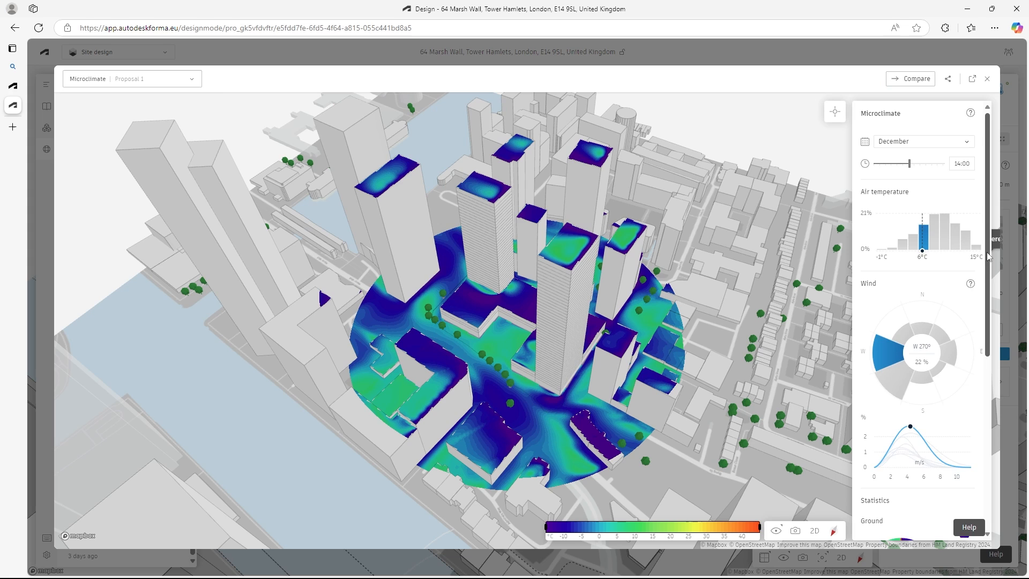
left_click_drag(987, 265, 992, 440)
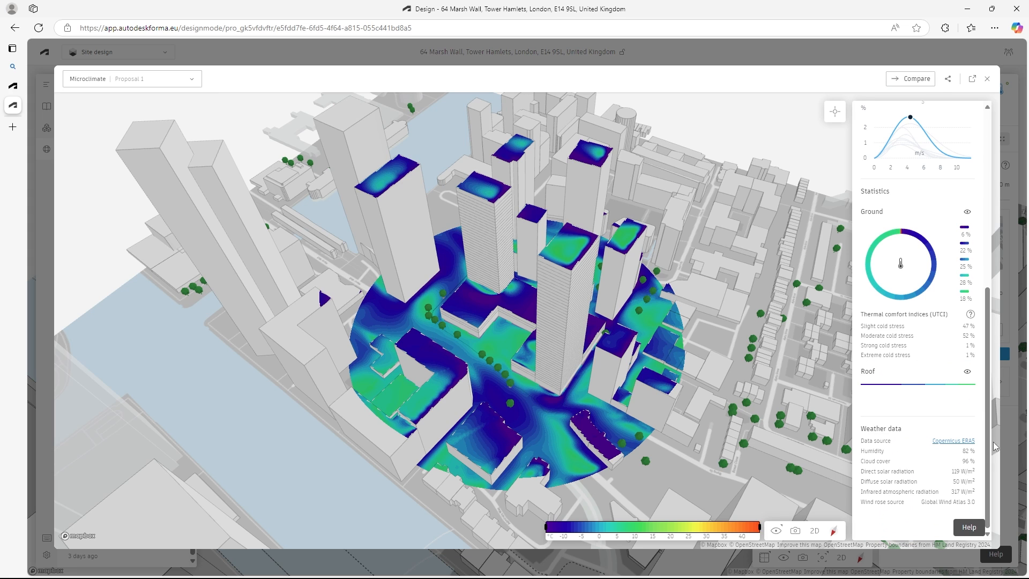
left_click_drag(988, 316, 990, 198)
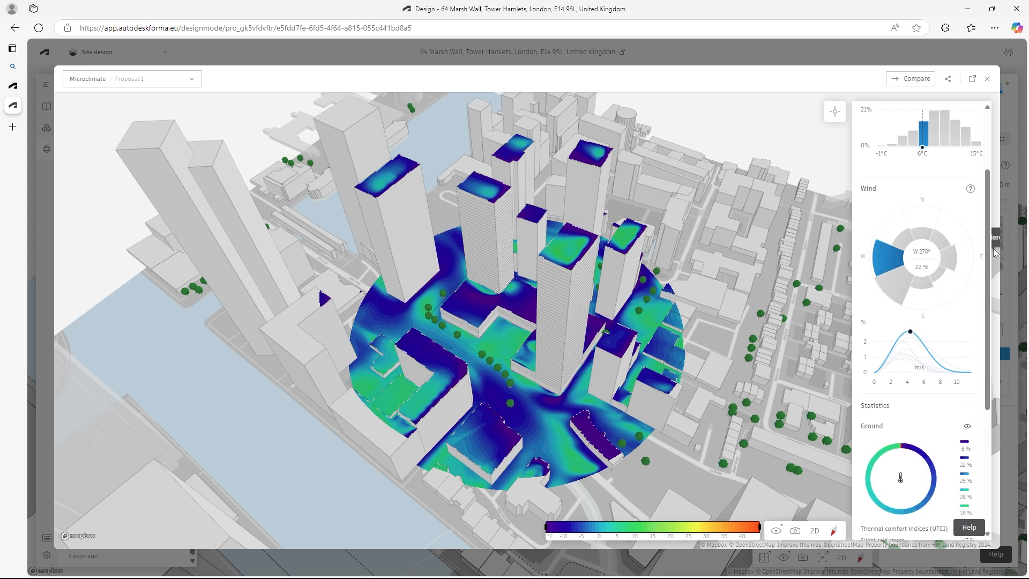
mouse_move(915, 368)
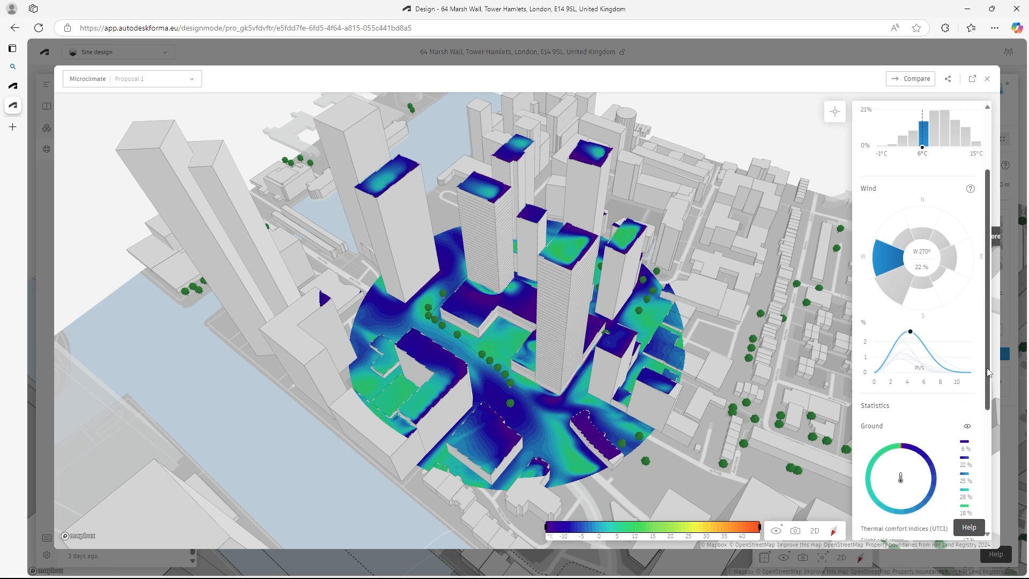
left_click_drag(990, 371, 988, 275)
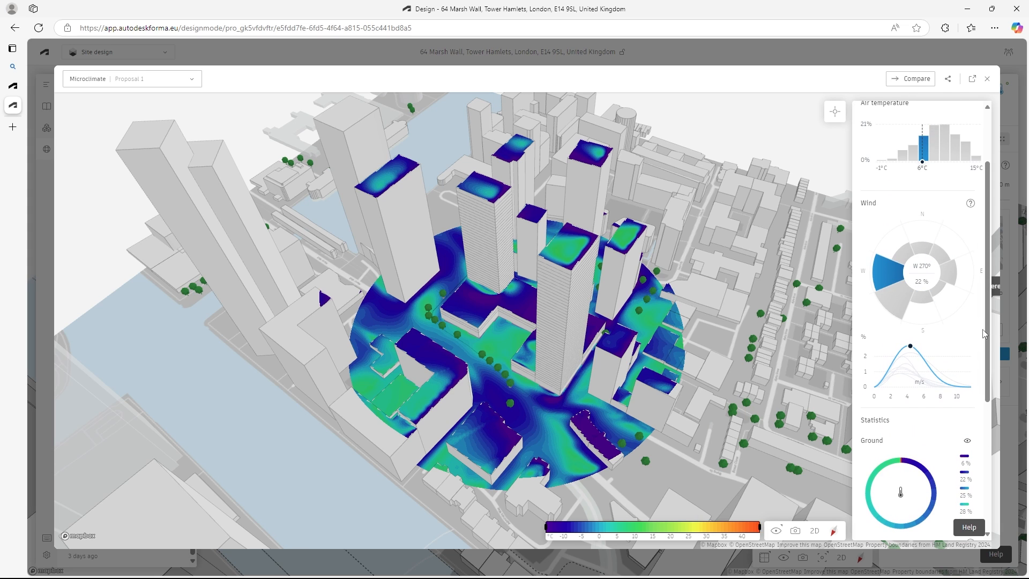
left_click_drag(989, 322, 988, 265)
left_click_drag(918, 220, 932, 238)
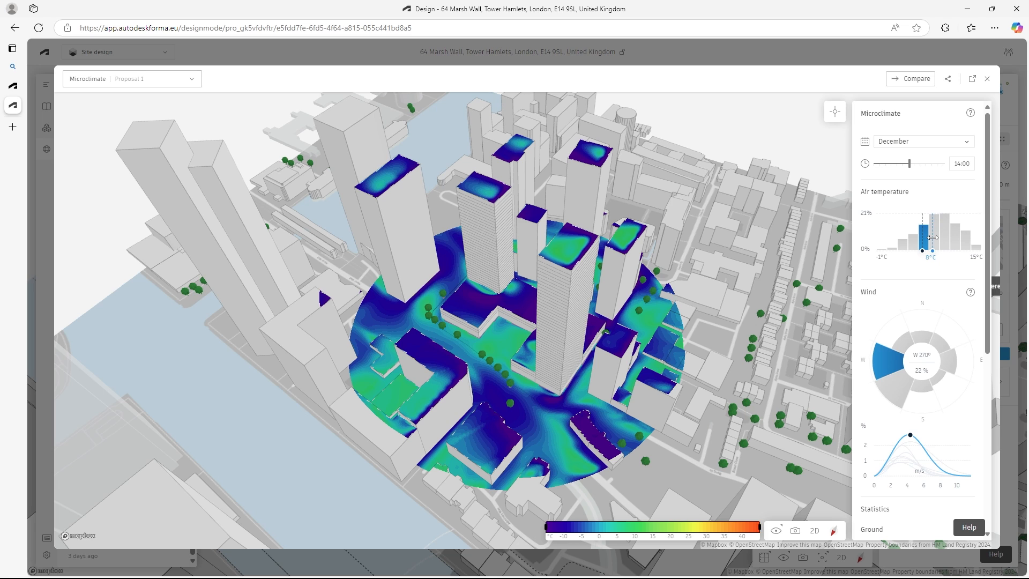
left_click_drag(987, 285, 996, 433)
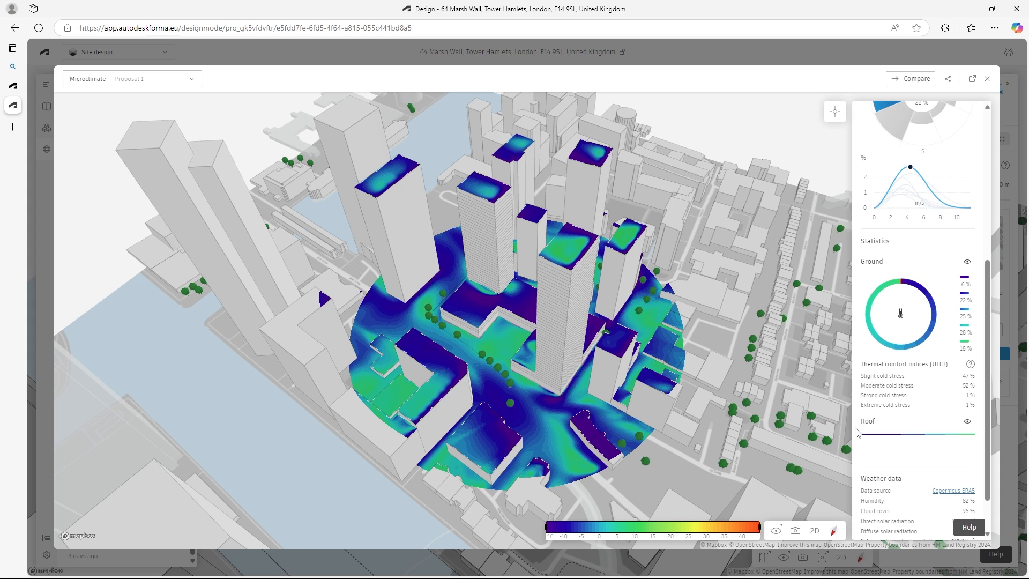
- View the microclimate results on the ground only and on the roofs only, and close the analysis
left_click(968, 421)
left_click_drag(595, 312, 620, 321)
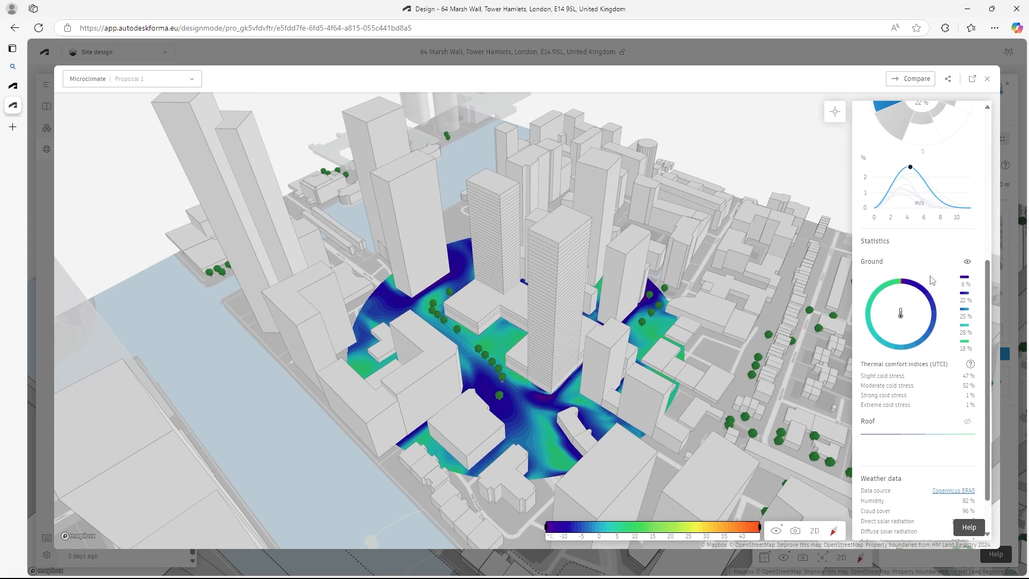
left_click(966, 264)
left_click(968, 421)
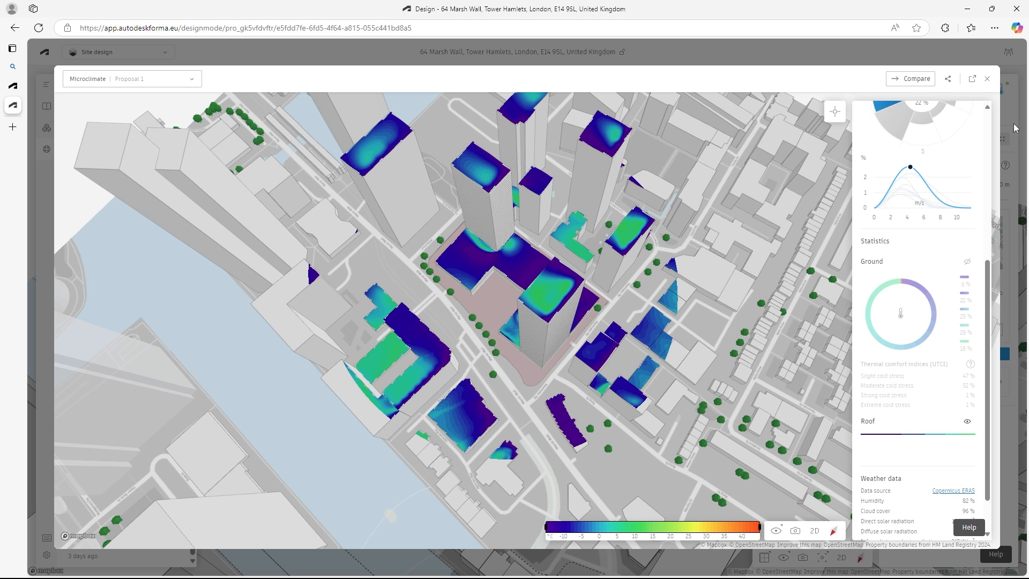
left_click(1014, 125)
- Duplicate Proposal 1 in the project's proposals
left_click(46, 83)
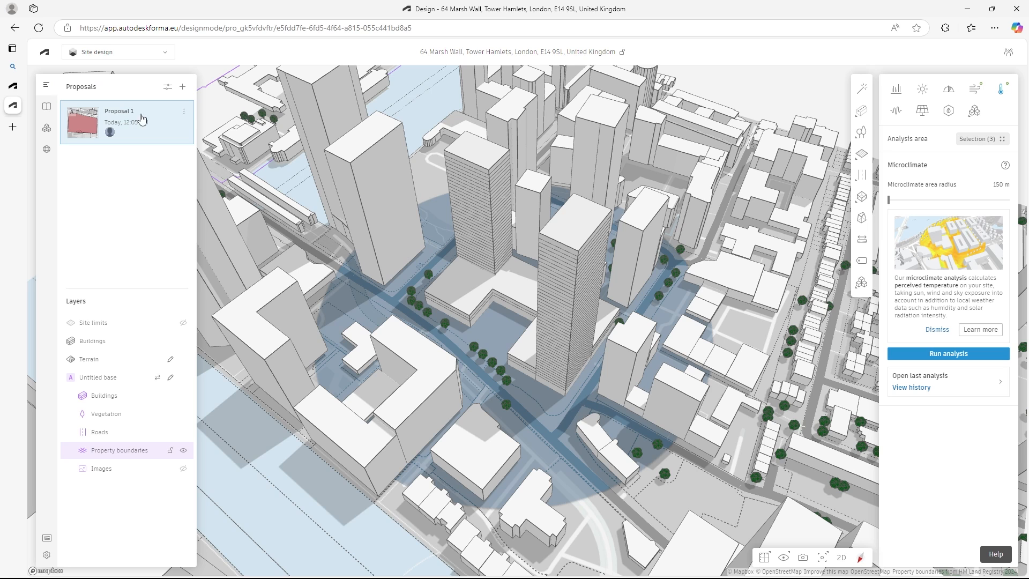
left_click(183, 116)
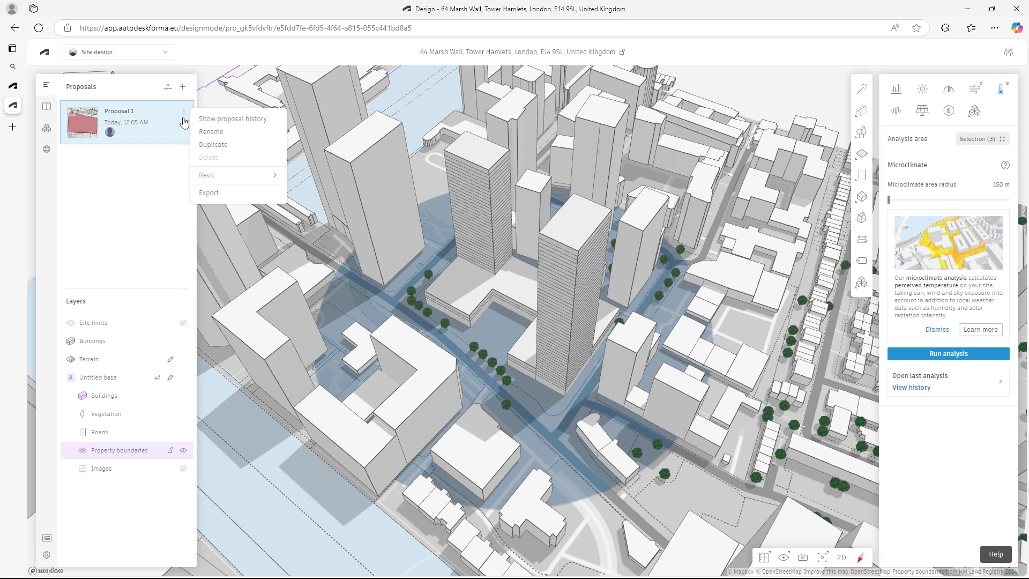
left_click(231, 146)
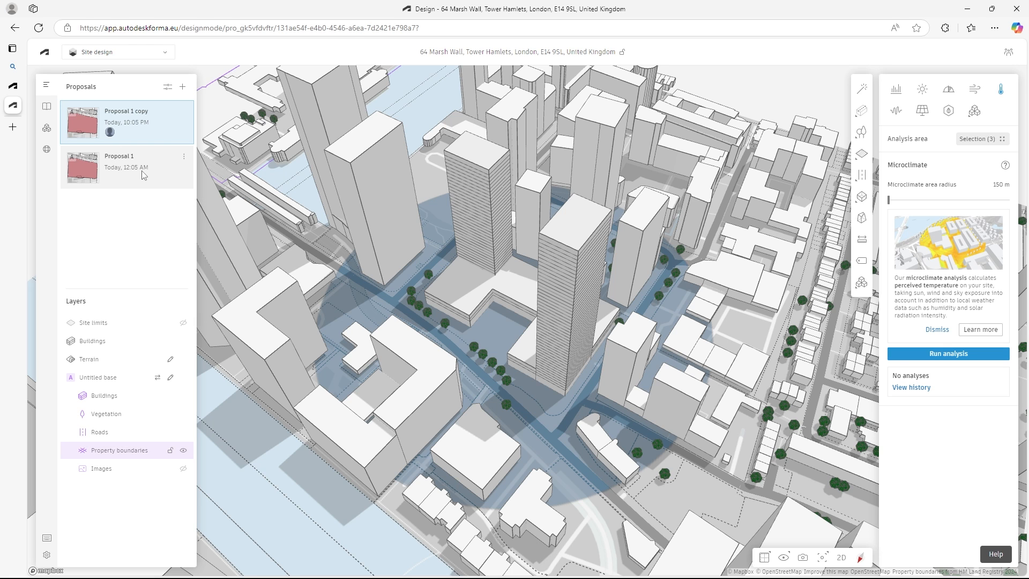
- Rename the duplicated proposal as Proposal 2 with Vegetation
left_click(183, 112)
left_click(211, 132)
key("End")
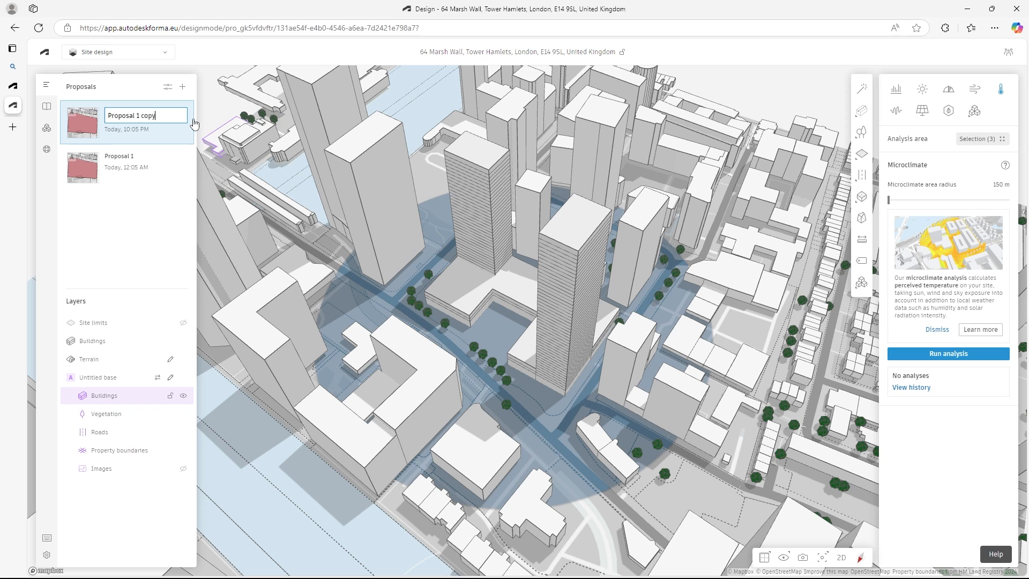
type("2 with Vegetation")
key("Return")
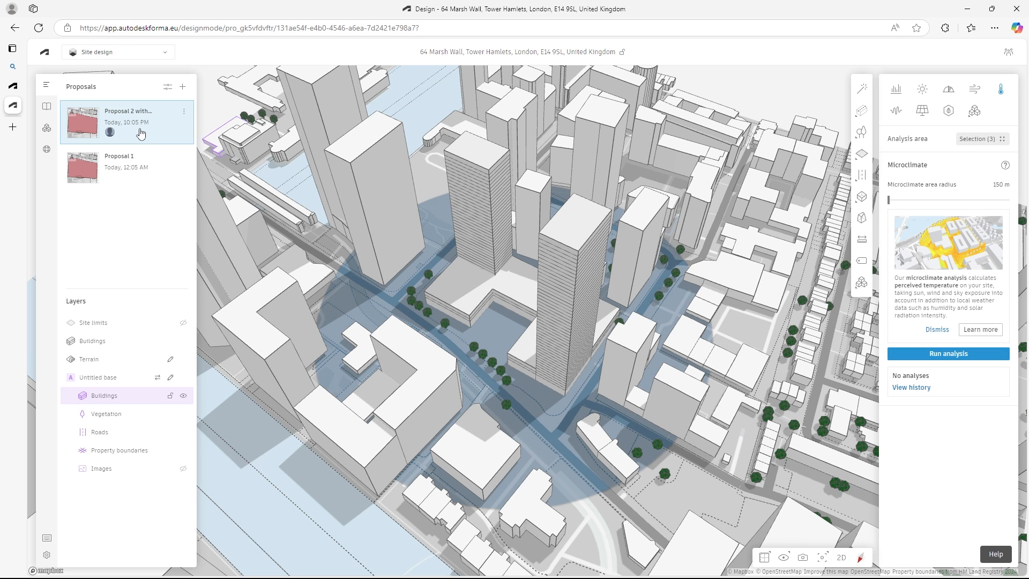
left_click(664, 483)
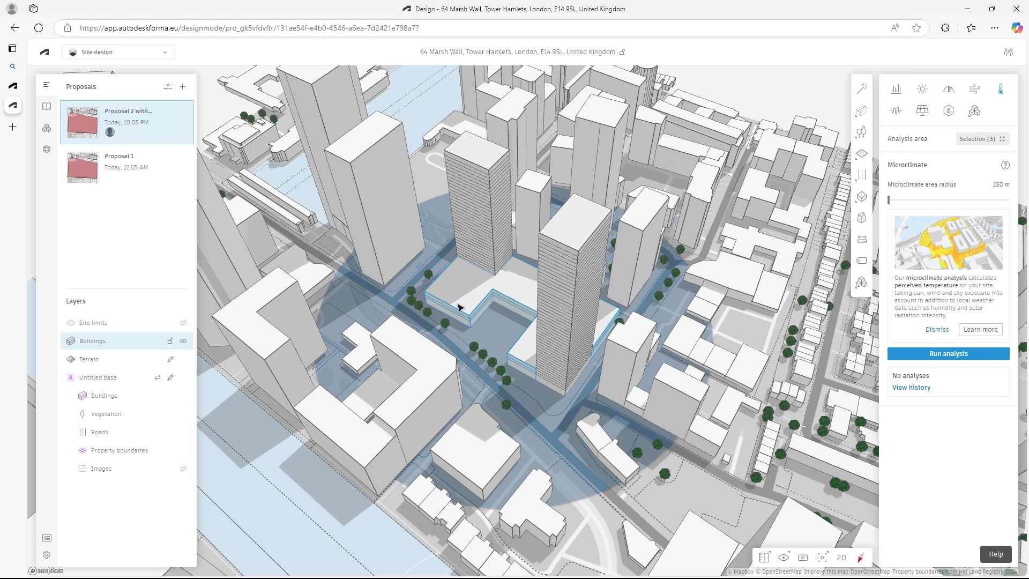
- Draw an L-shaped area with trees, about 27 m wide and 37 m long, in the podium courtyard
left_click(861, 132)
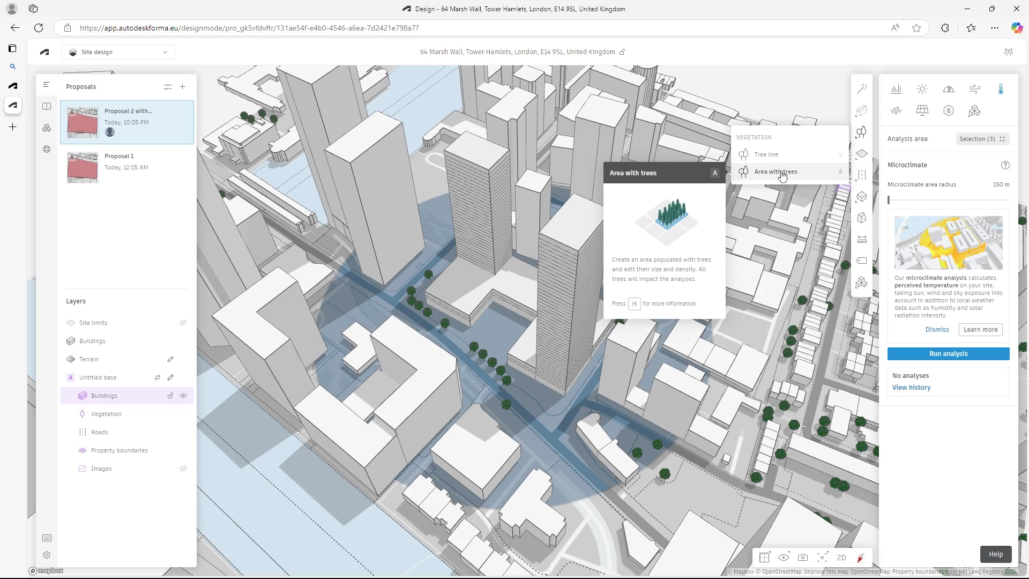
mouse_move(500, 323)
right_mouse_down()
mouse_move(583, 331)
mouse_move(501, 308)
right_mouse_up()
scroll(528, 331, "up", 10)
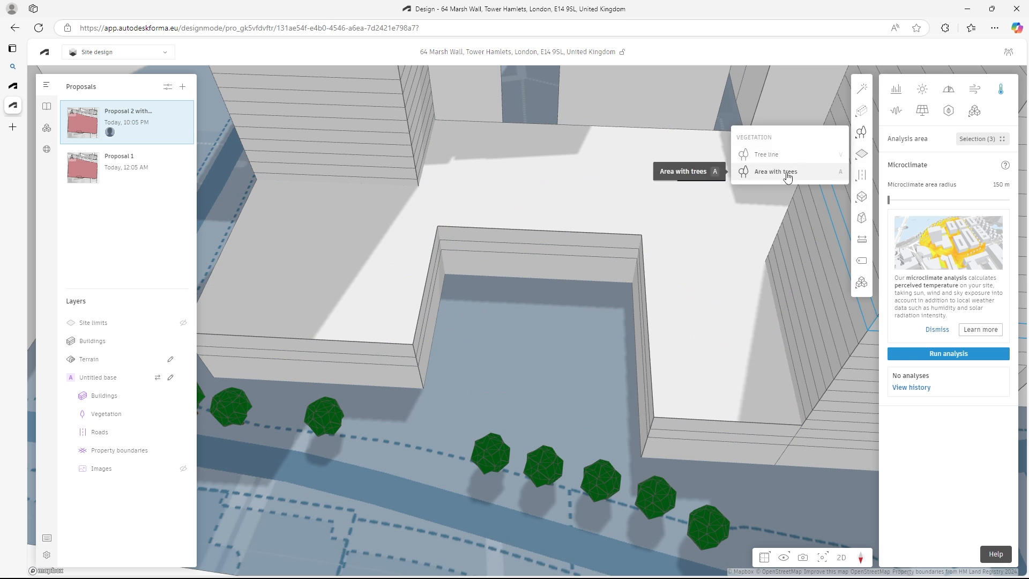
left_click(786, 174)
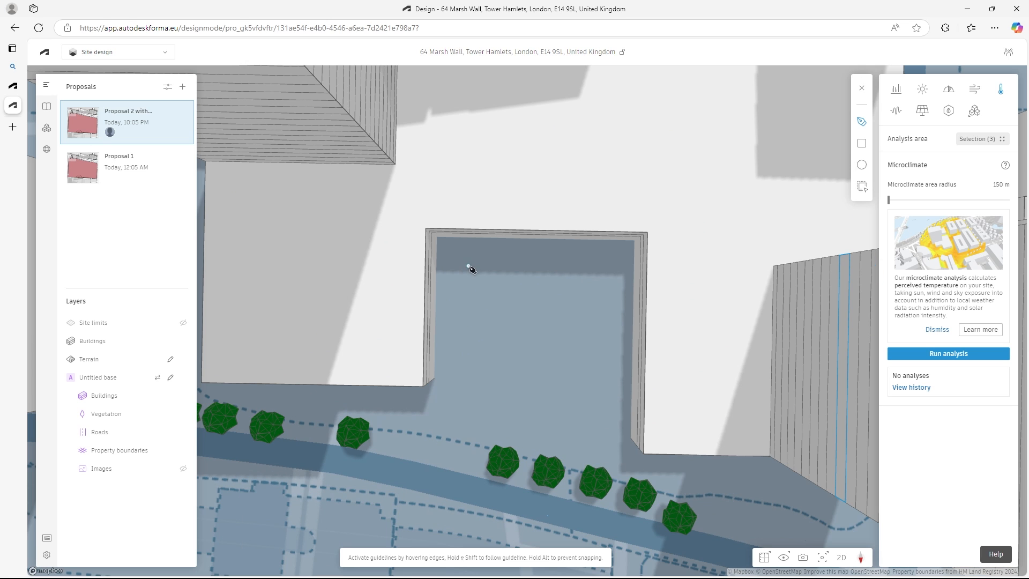
left_click(467, 268)
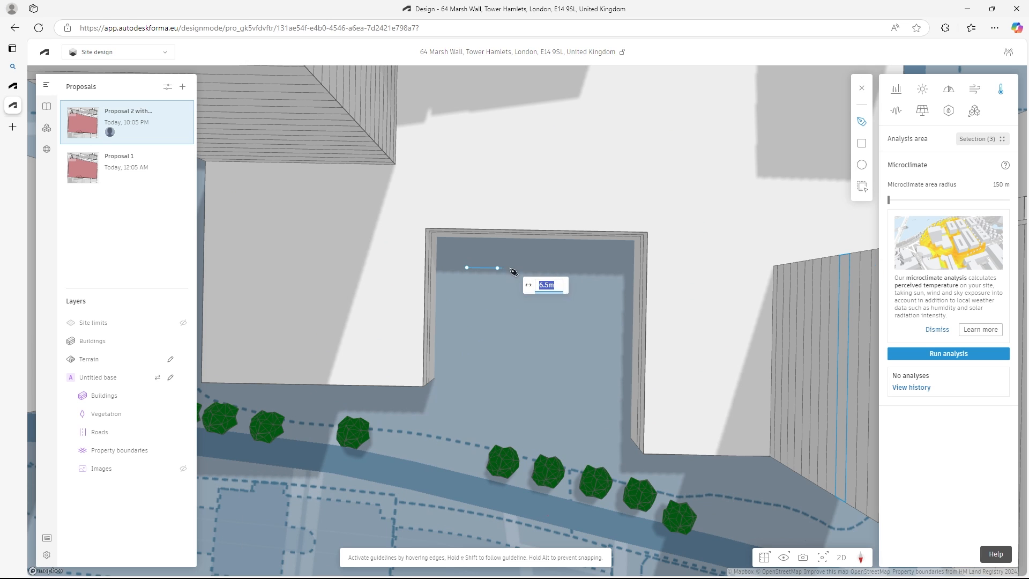
left_click(595, 269)
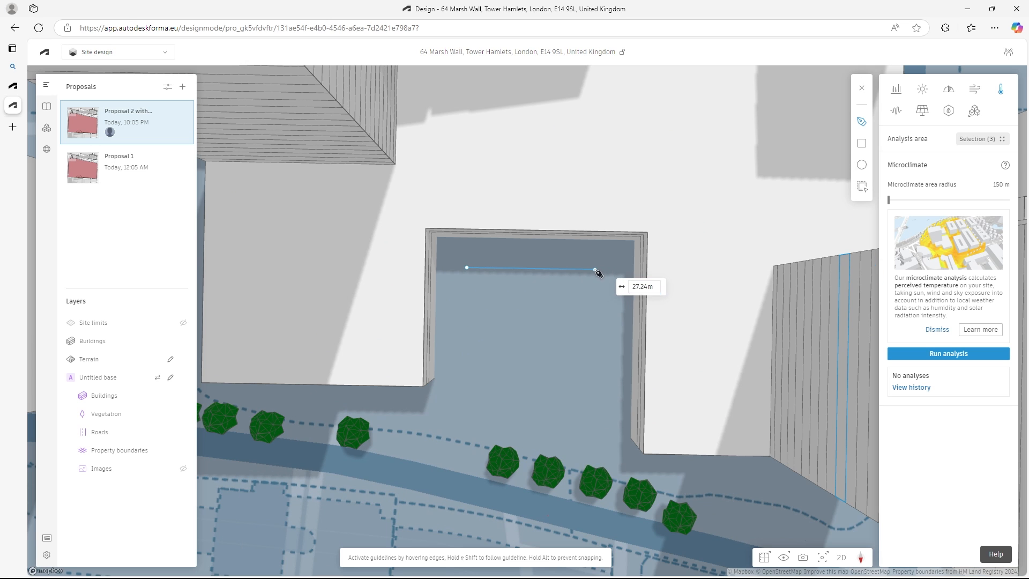
left_click(592, 442)
left_click(527, 442)
left_click(528, 401)
left_click(465, 400)
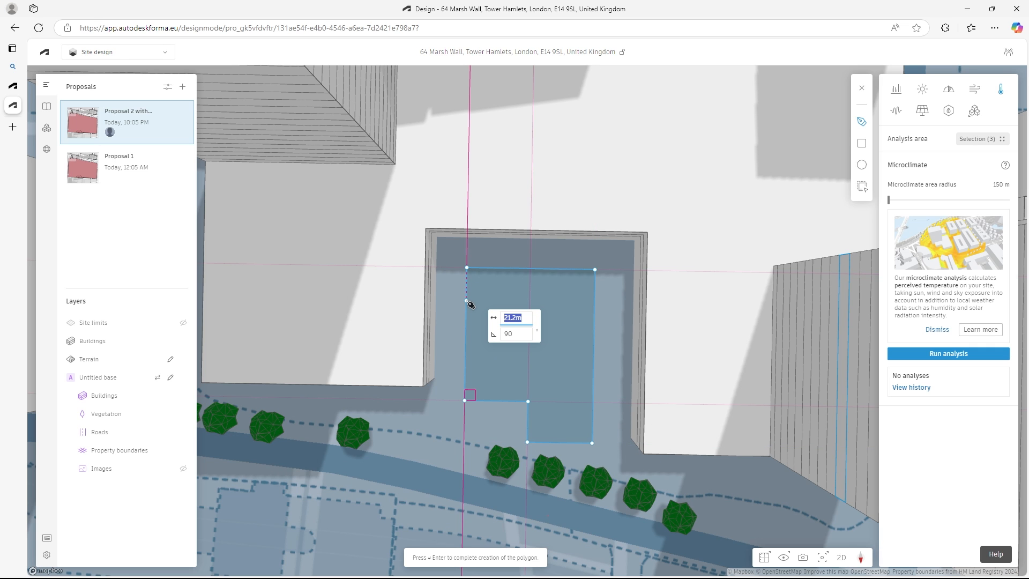
key("Return")
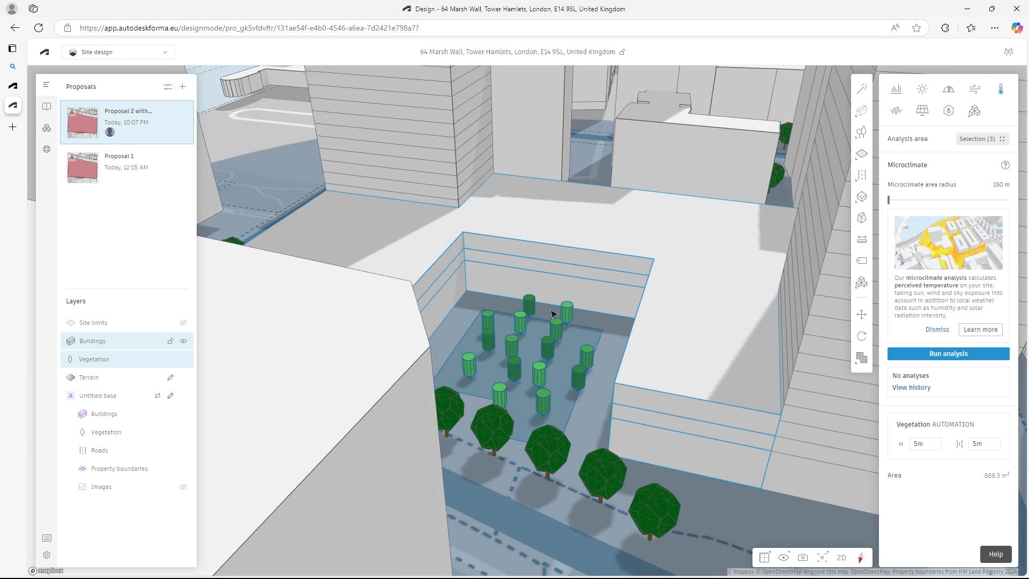
- Set the height of the courtyard trees to 8 m
scroll(583, 356, "up", 4)
right_click_drag(584, 357, 622, 363)
scroll(616, 370, "up", 3)
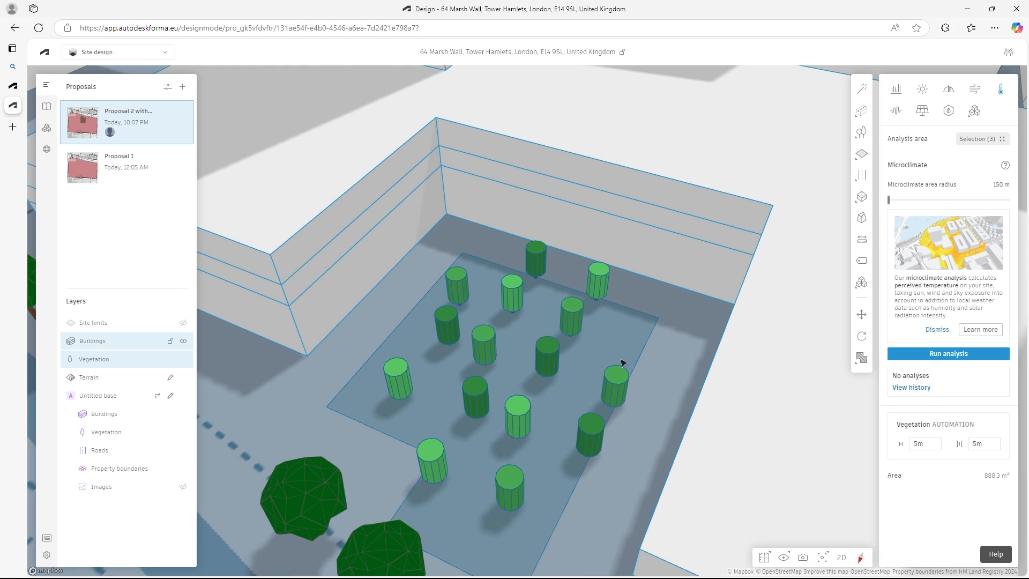
left_click(931, 444)
type("8")
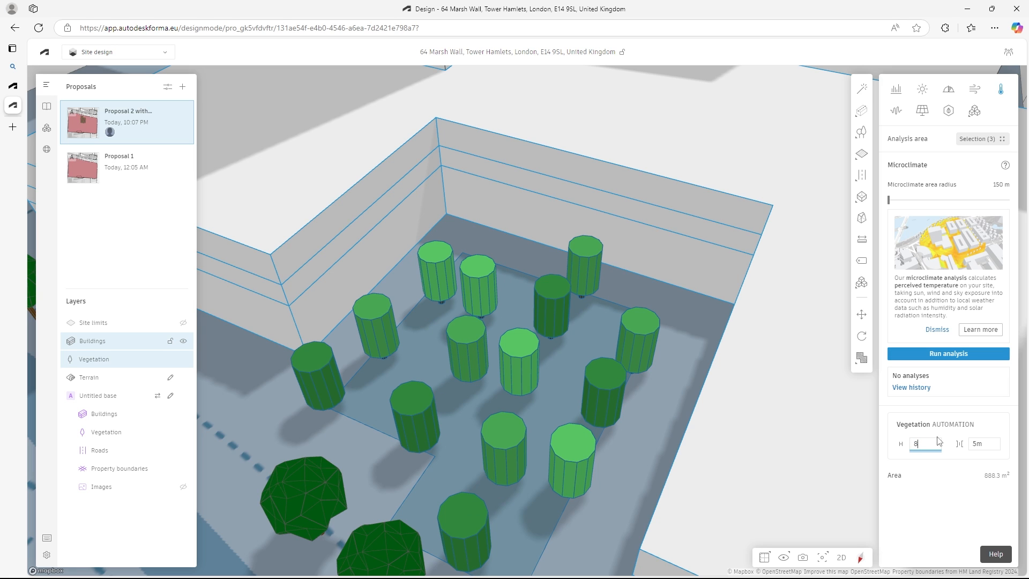
right_click_drag(543, 407, 574, 379)
scroll(575, 378, "down", 3)
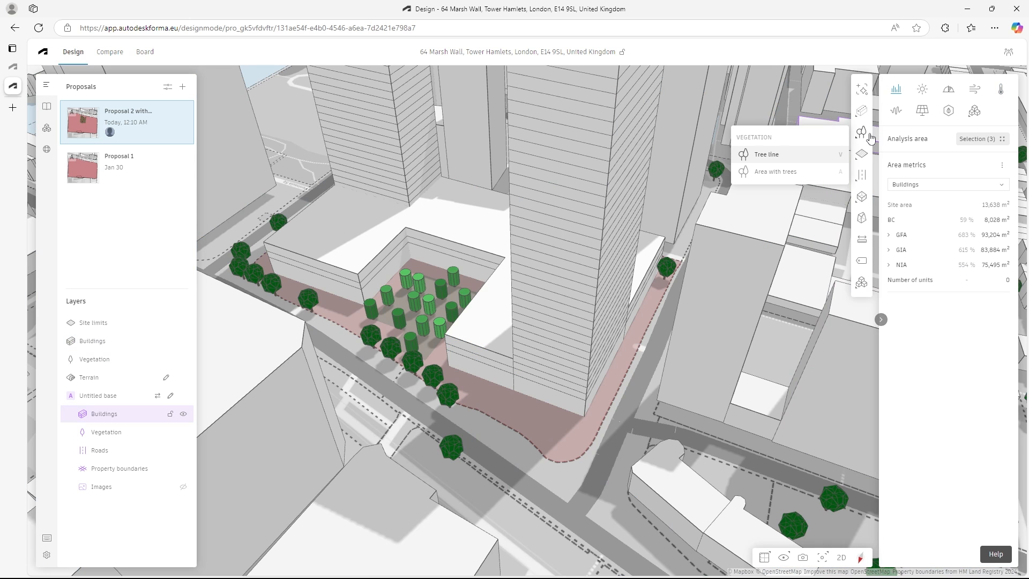
- Draw a tree line along the tower's street edge, running about 72 m straight before curving round the site corner
left_click(770, 155)
left_click(664, 279)
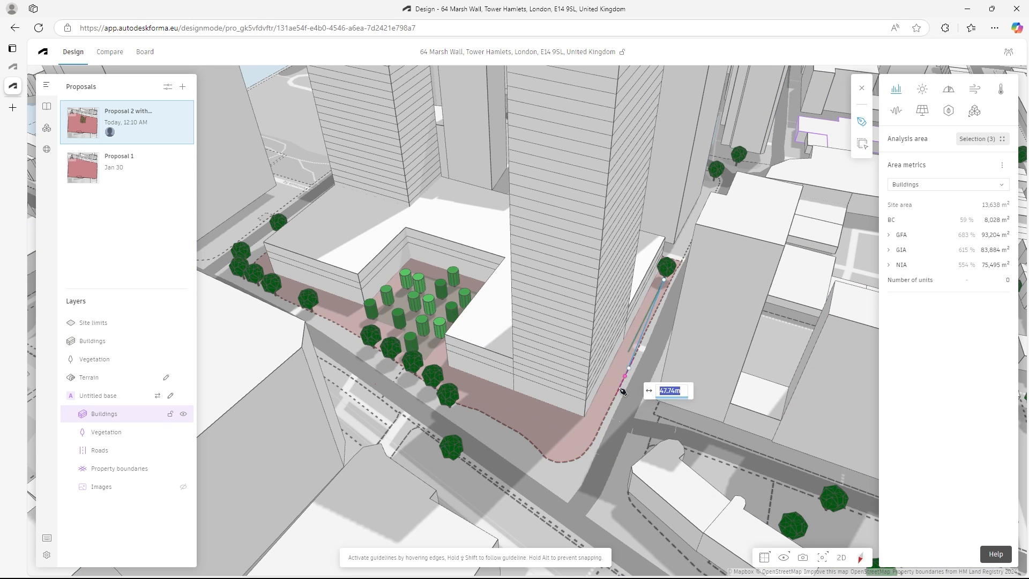
left_click(592, 426)
left_click(573, 441)
left_click(545, 439)
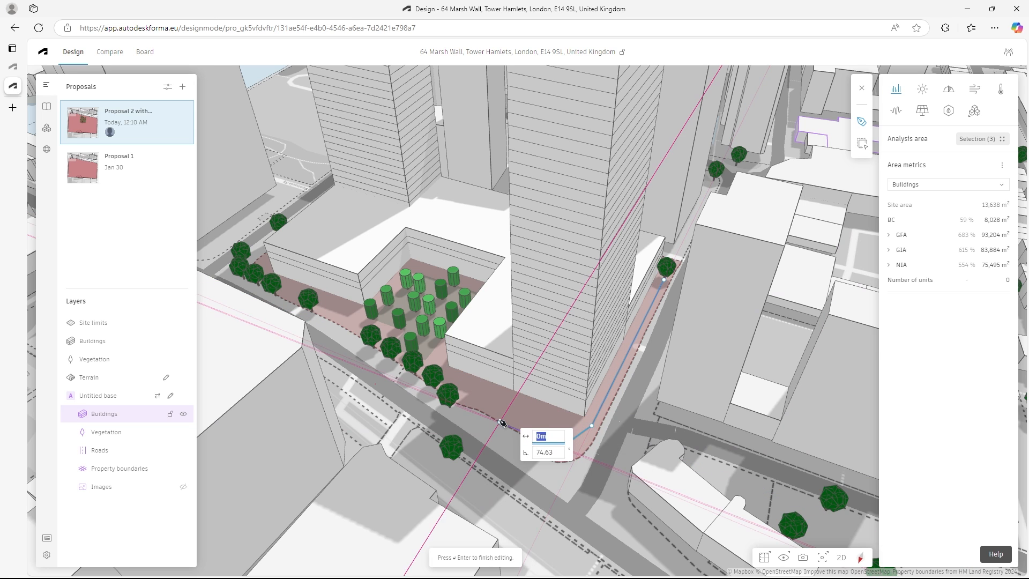
double_click(502, 423)
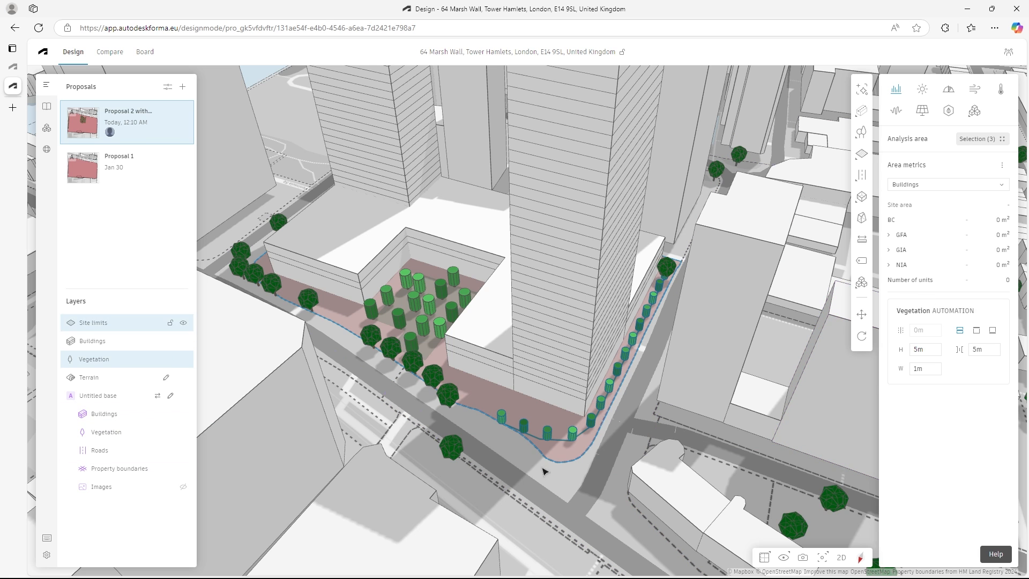
- Try left alignment and right alignment with a 1 m offset on the tree line, and restore its centred alignment
left_click(976, 331)
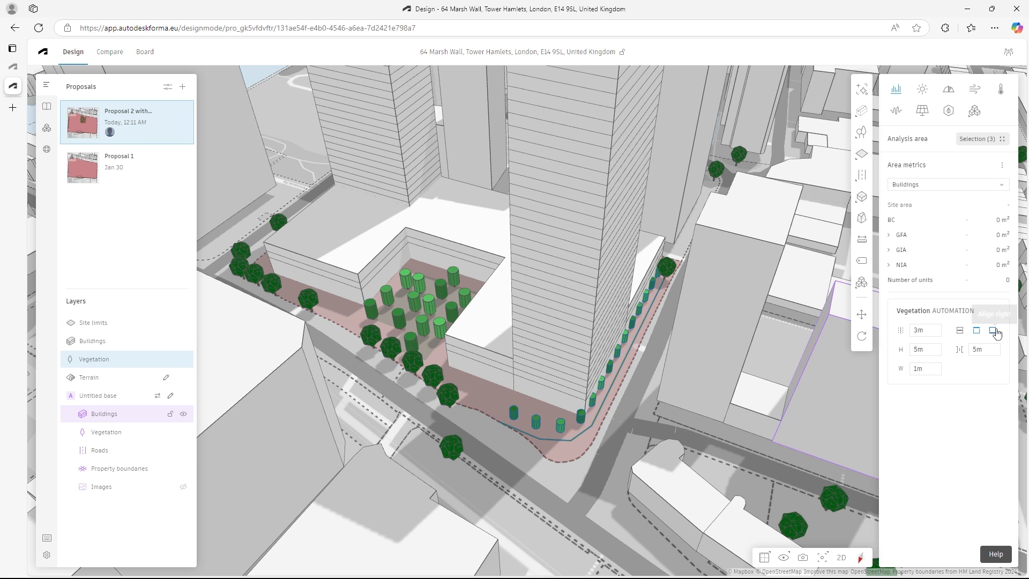
left_click(995, 331)
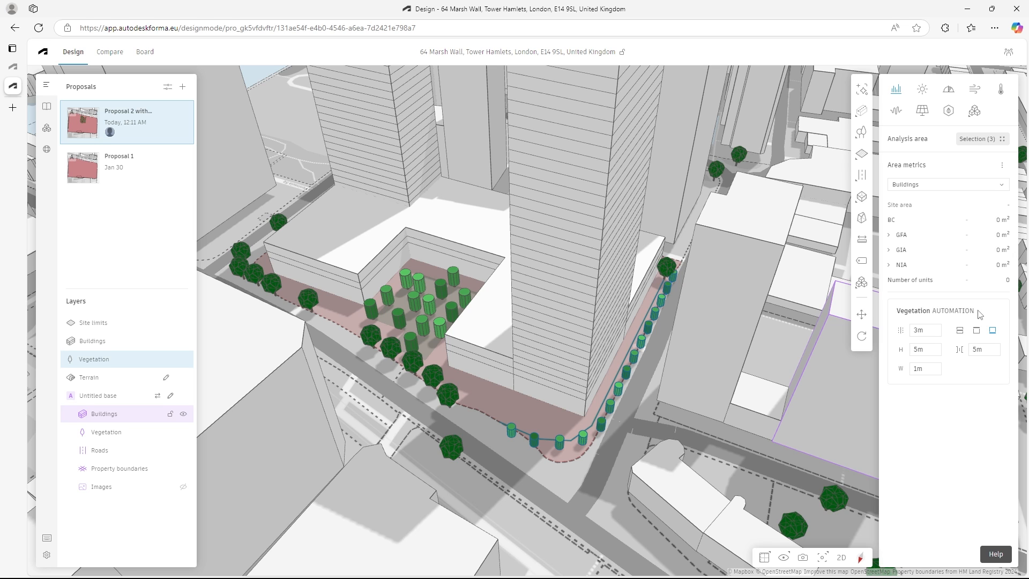
double_click(919, 328)
type("1")
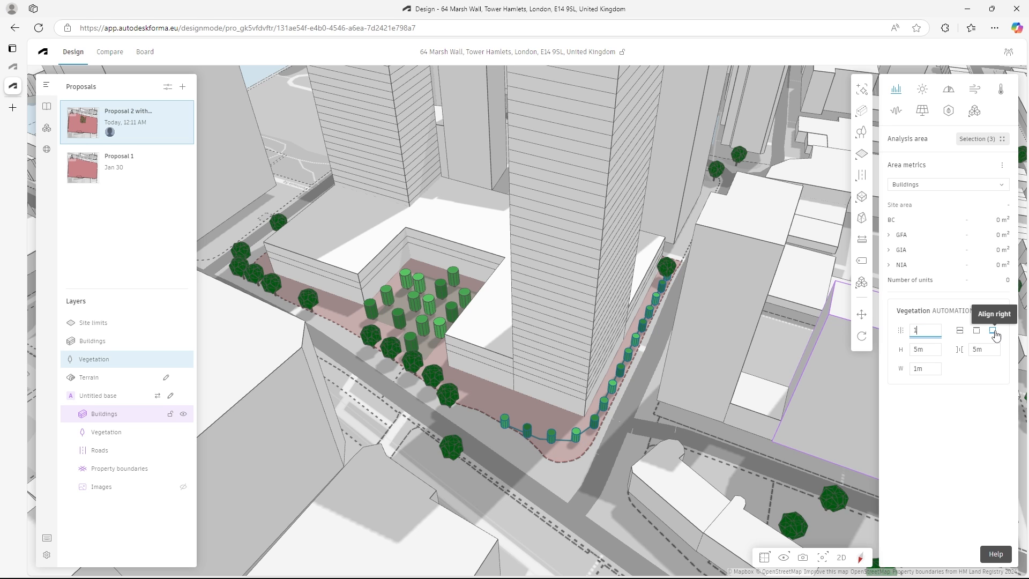
left_click(960, 330)
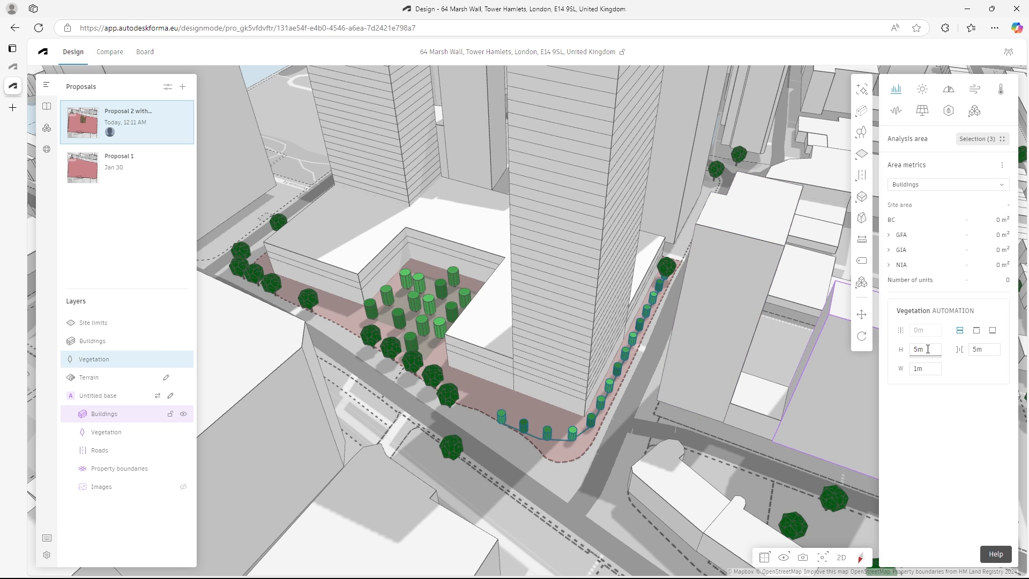
- Set the height of the street-edge tree line to 10 m
mouse_move(926, 349)
left_mouse_down()
mouse_move(900, 347)
mouse_move(914, 344)
left_mouse_up()
type("5")
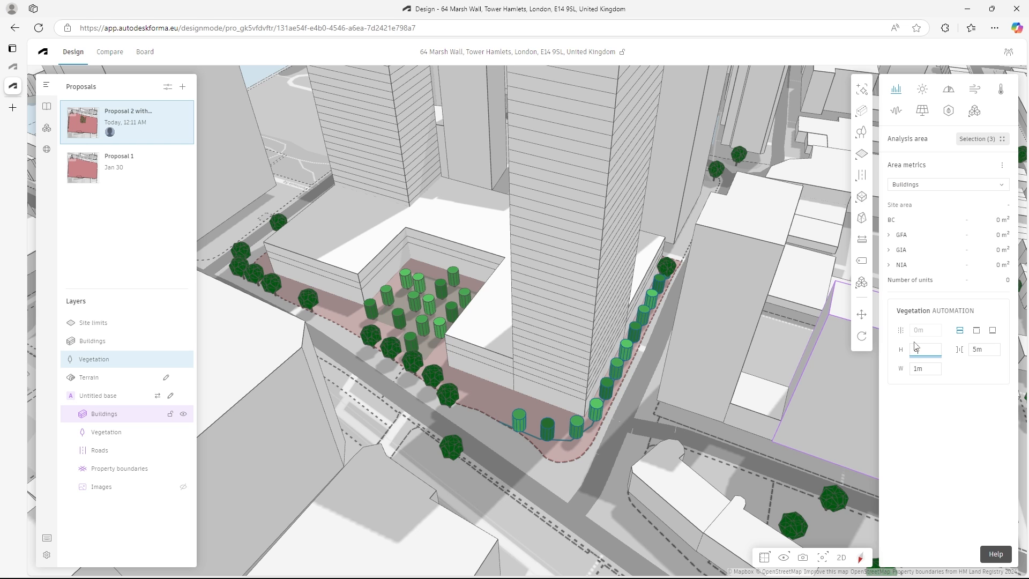
key("BackSpace")
type("10")
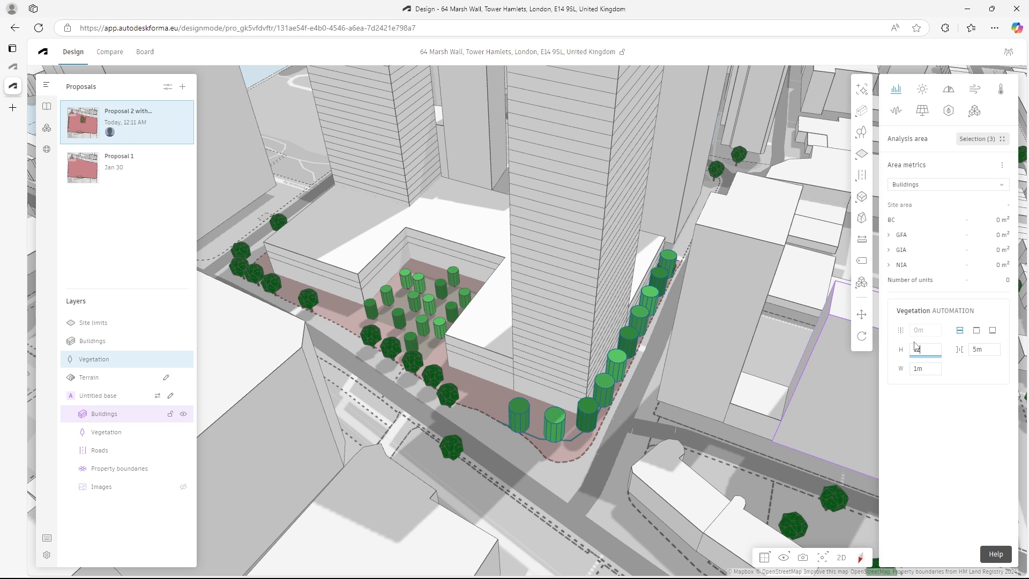
key("BackSpace")
type("0")
- Draw a straight tree line along the site boundary on the podium's opposite side and align its trees to the right
right_click_drag(627, 412, 299, 429)
scroll(772, 401, "down", 5)
scroll(315, 409, "up", 4)
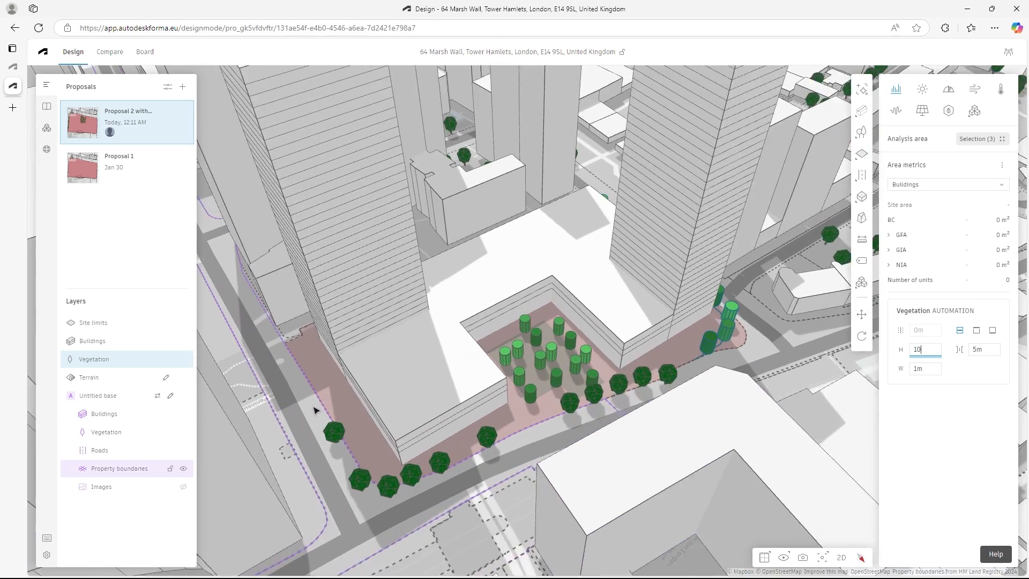
left_click(861, 132)
left_click(279, 334)
left_click(369, 483)
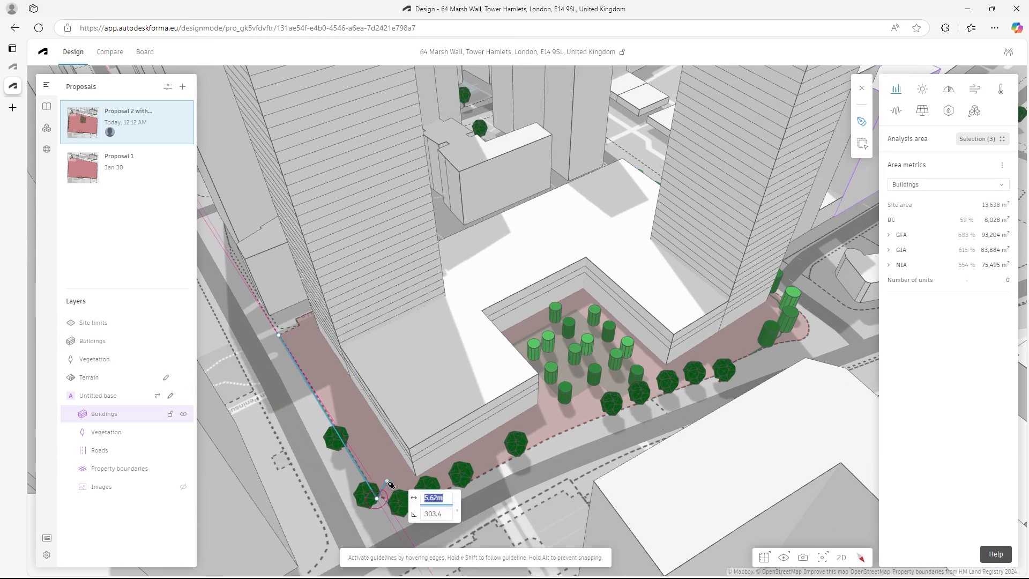
key("Return")
left_click(993, 330)
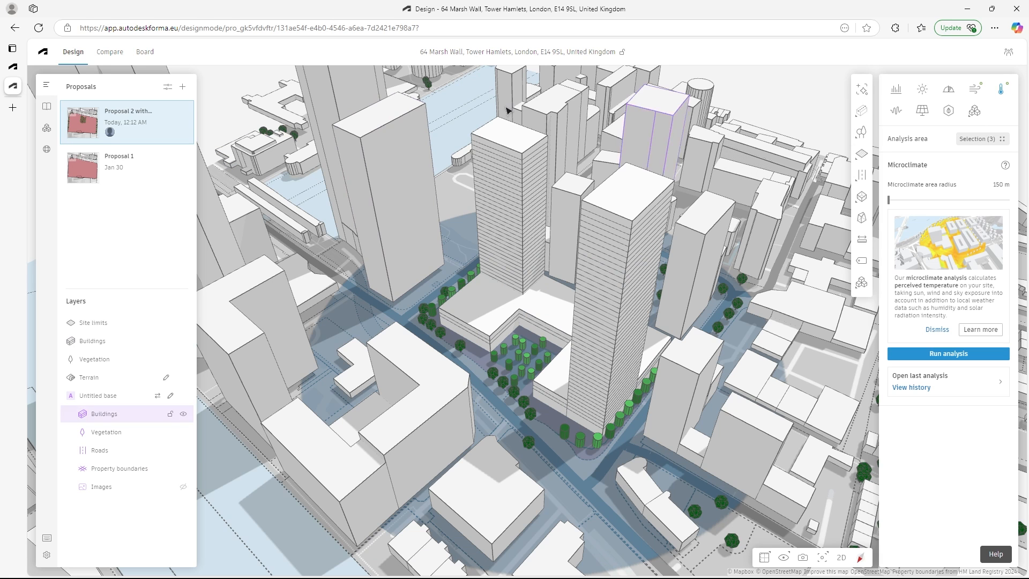
- Examine the rapid wind comfort analysis around the site with the new vegetation
left_click(976, 92)
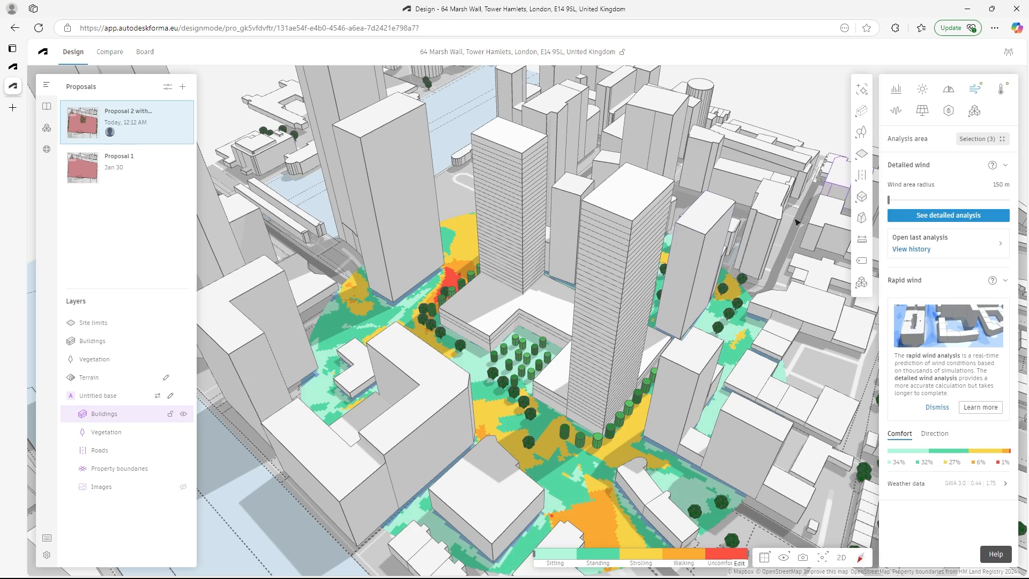
mouse_move(671, 328)
right_mouse_down()
mouse_move(705, 311)
mouse_move(681, 325)
right_mouse_up()
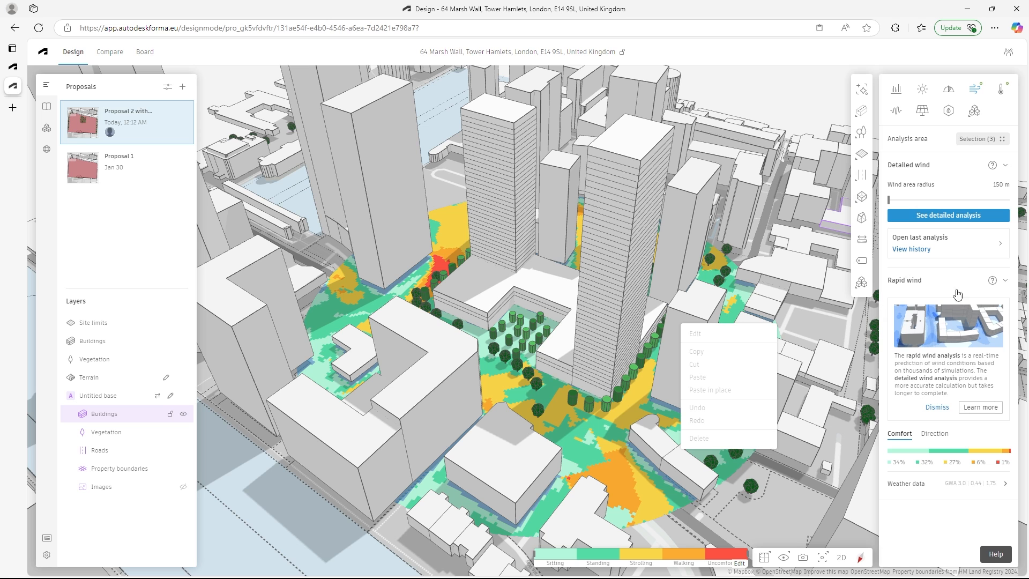
- Open the 1 March microclimate analysis of Proposal 2 with vegetation from the analysis history and inspect the site
left_click(1003, 92)
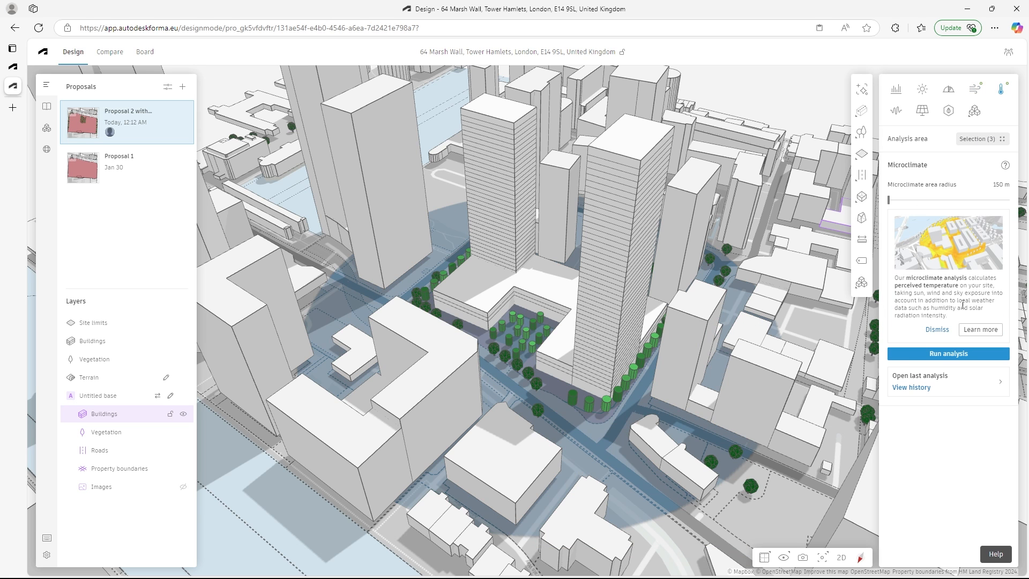
left_click(912, 388)
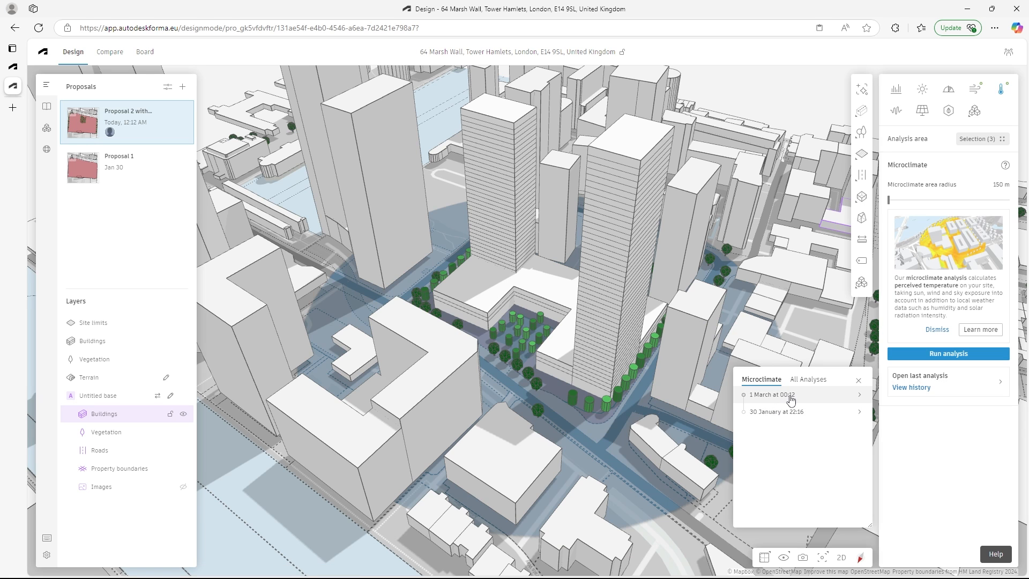
mouse_move(790, 418)
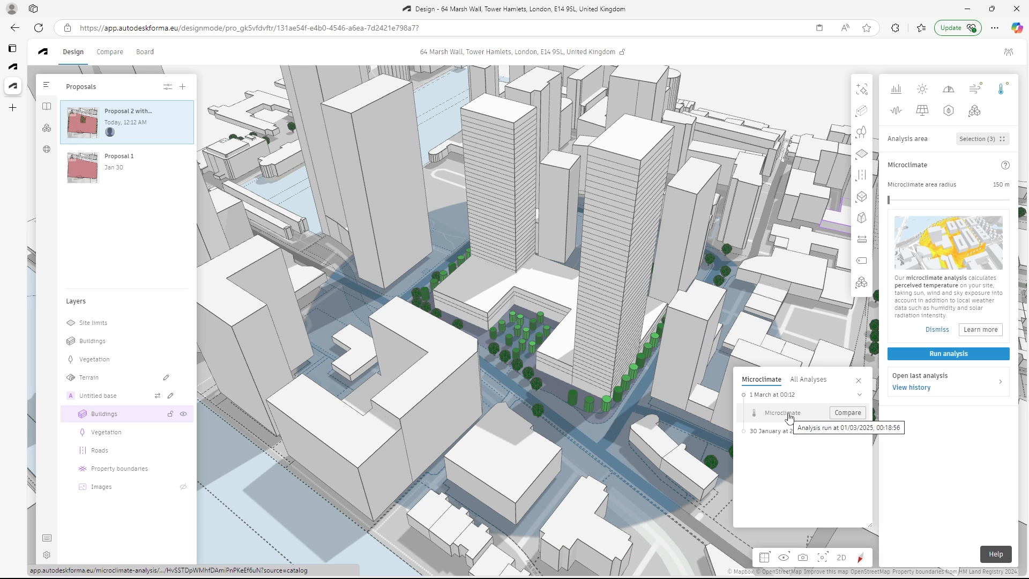
left_click(789, 417)
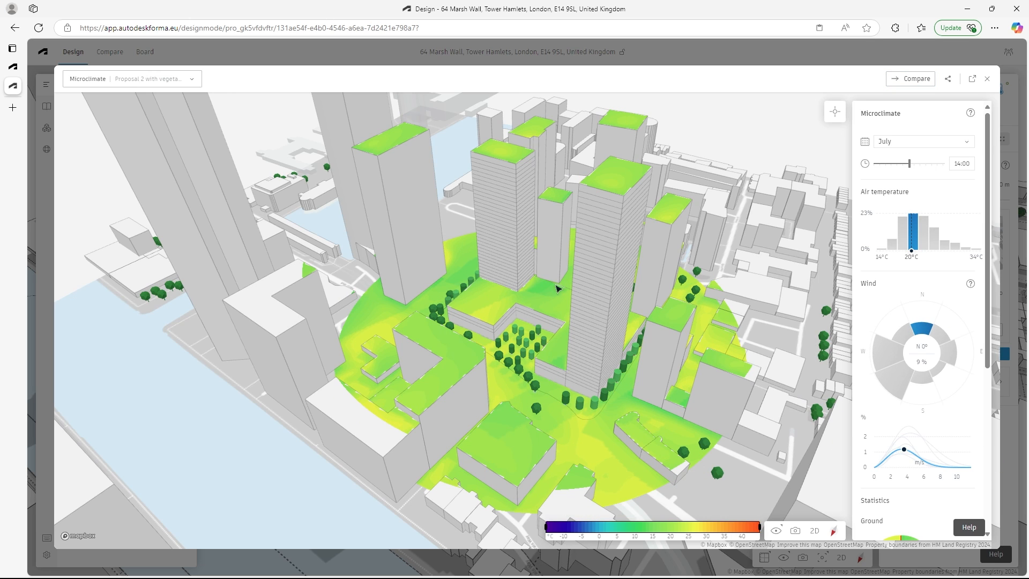
right_click_drag(569, 292, 574, 299)
left_click_drag(631, 321, 601, 313)
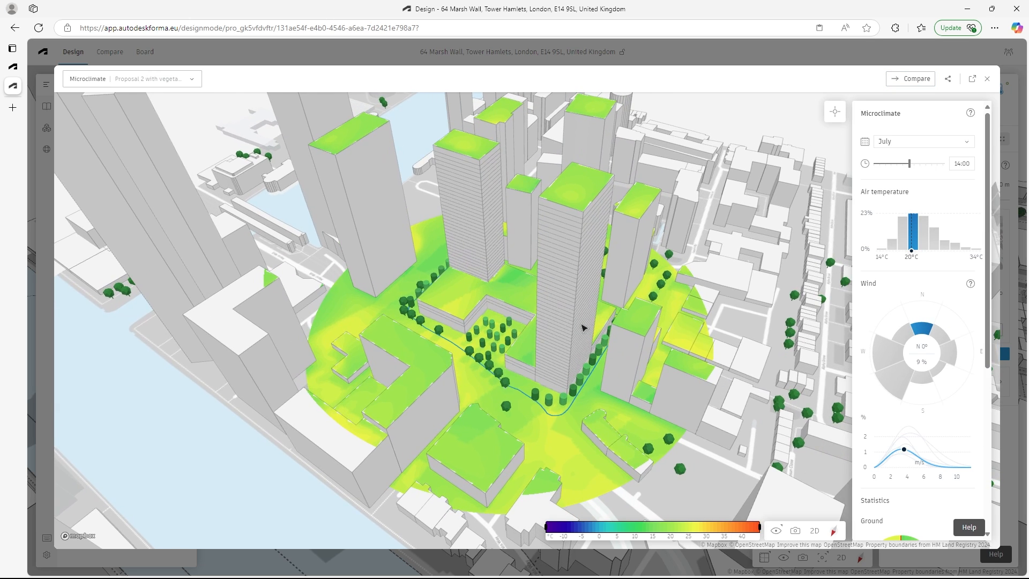
- View Proposal 2's wind direction analysis without streamlines, and return to its microclimate analysis
left_click(156, 85)
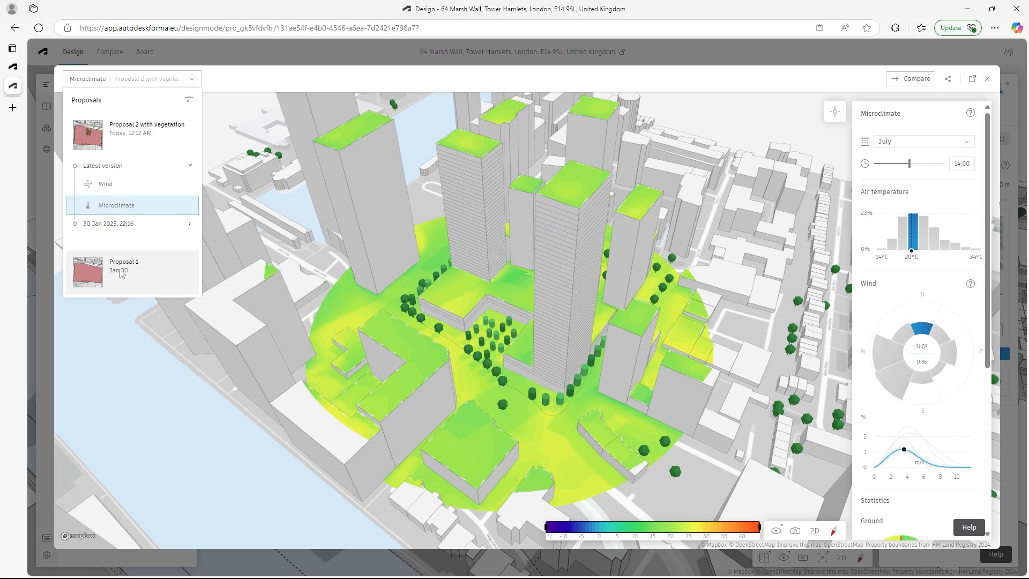
left_click(110, 185)
mouse_move(610, 344)
right_mouse_down()
mouse_move(641, 328)
mouse_move(600, 329)
mouse_move(619, 330)
right_mouse_up()
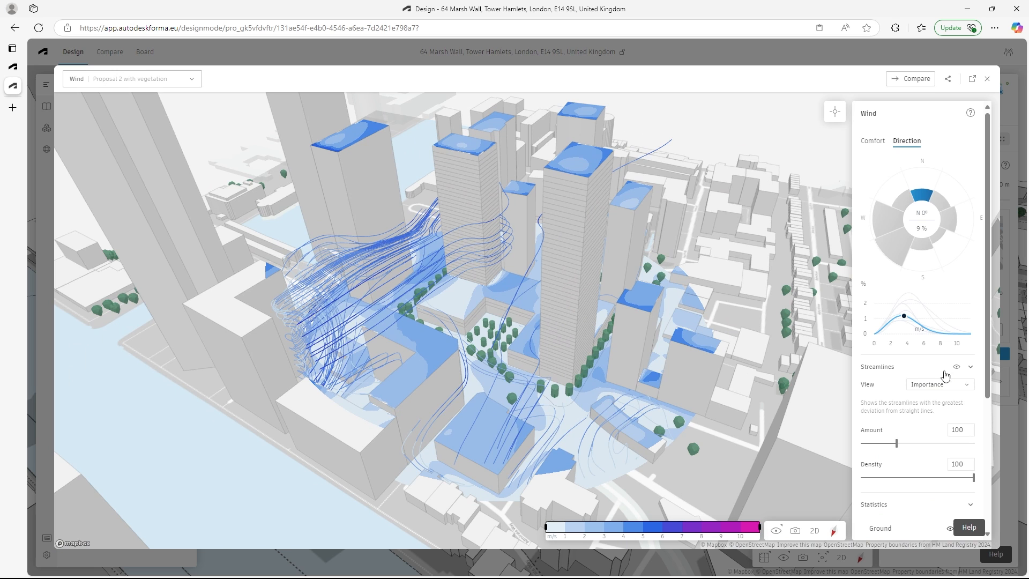
left_click(132, 78)
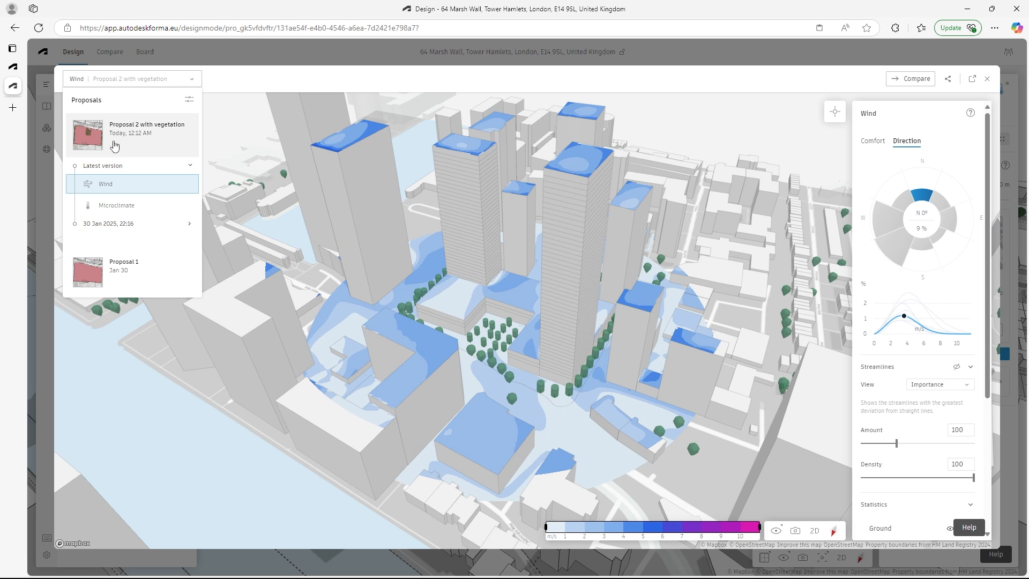
left_click(127, 206)
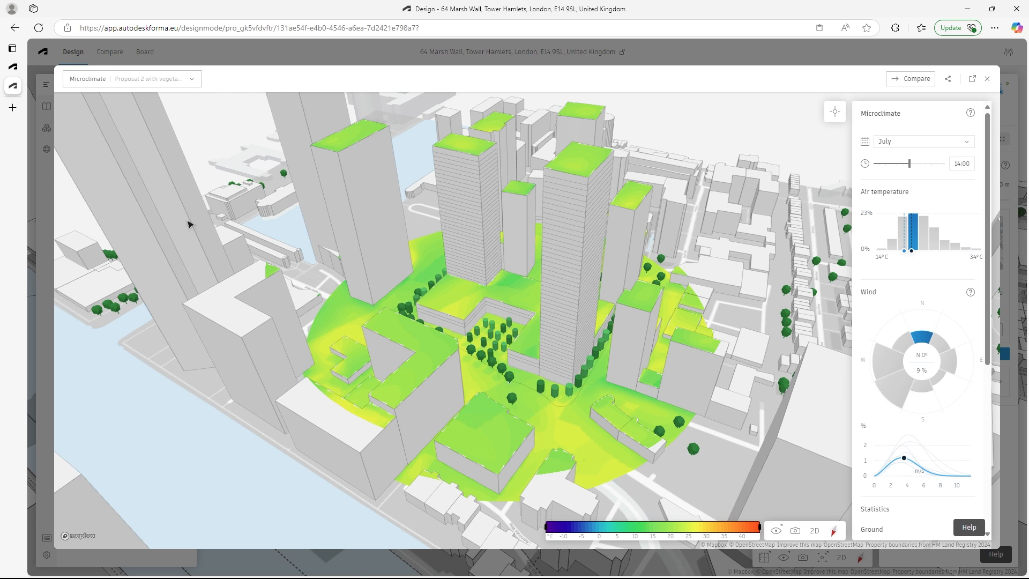
- Compare Proposal 2's microclimate analysis side by side with the first microclimate analysis in Proposal 1's latest version
left_click(917, 79)
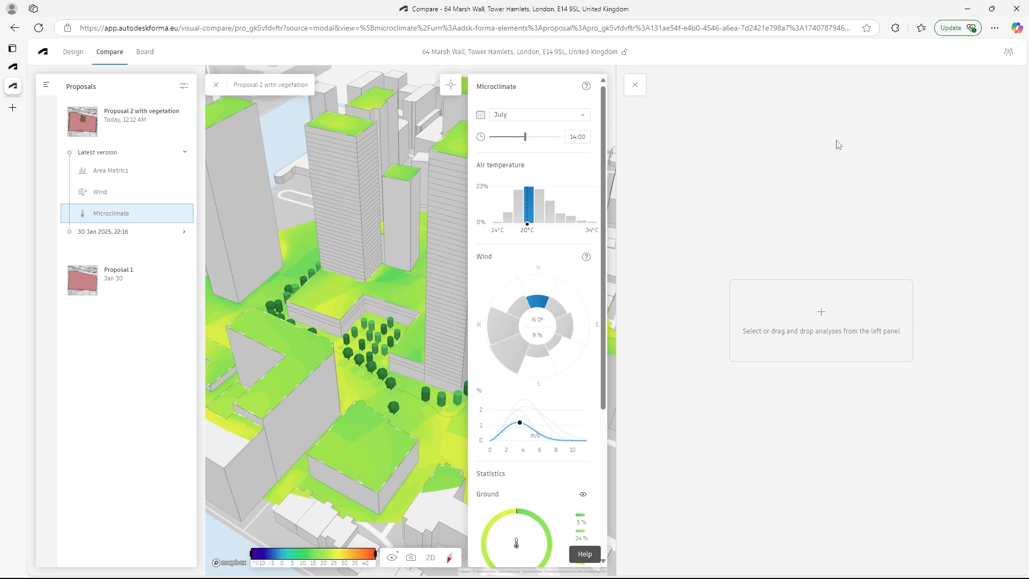
left_click(134, 285)
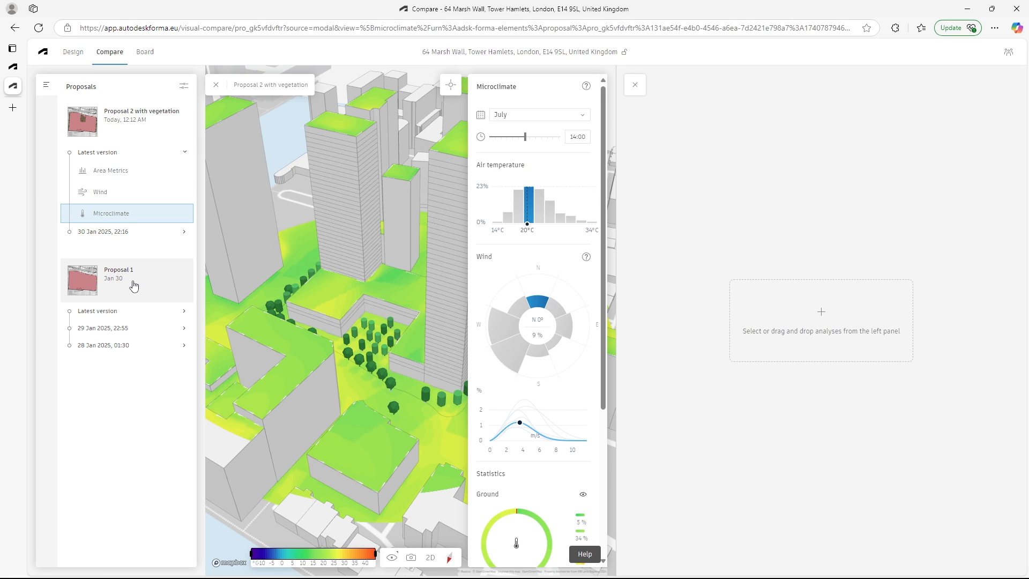
left_click(113, 316)
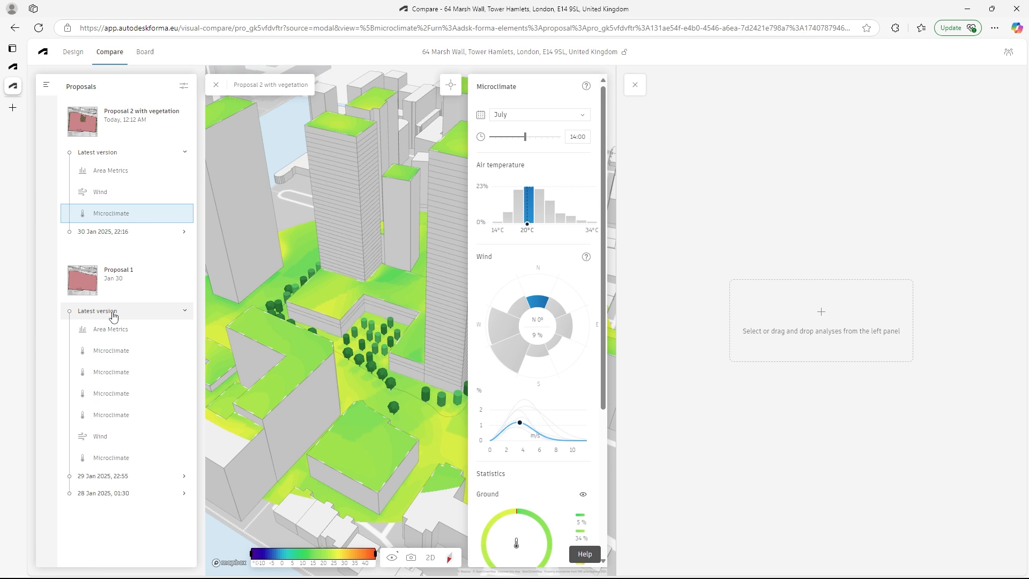
left_click(116, 351)
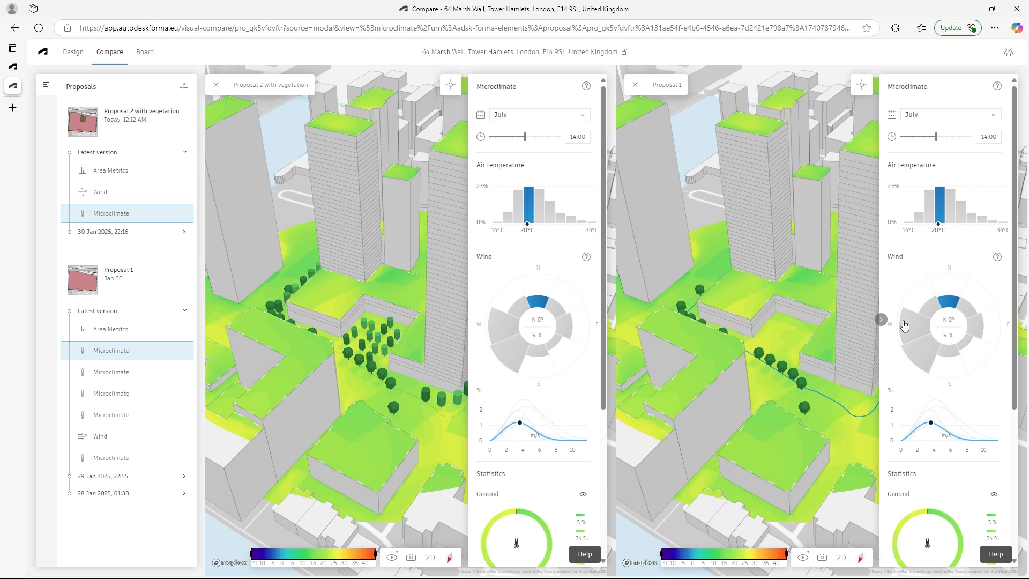
- Examine the ground statistics and thermal comfort indices (UTCI) of both proposals at an air temperature of 21 °C
scroll(959, 311, "down", 1)
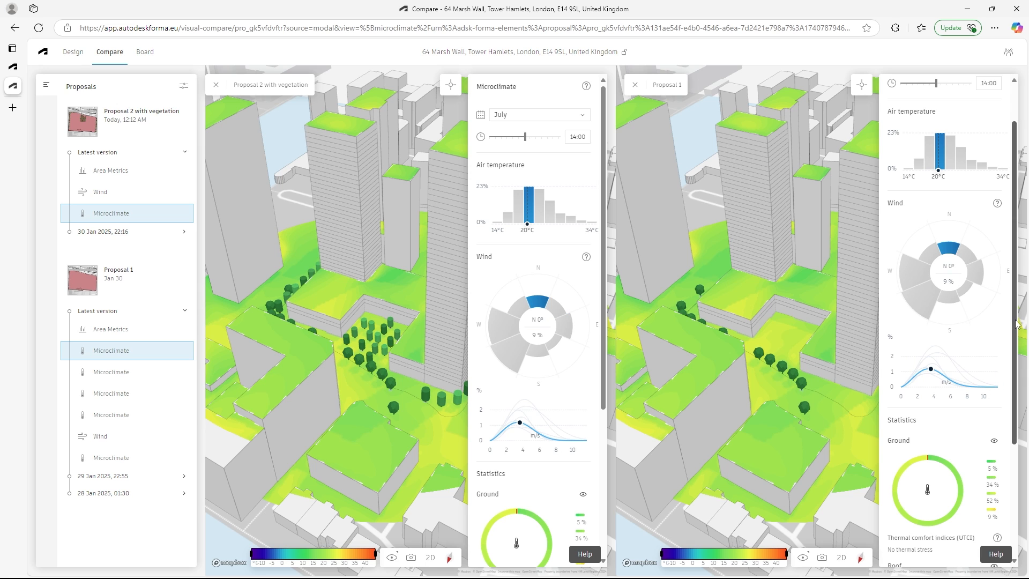
left_click_drag(1015, 323, 1014, 329)
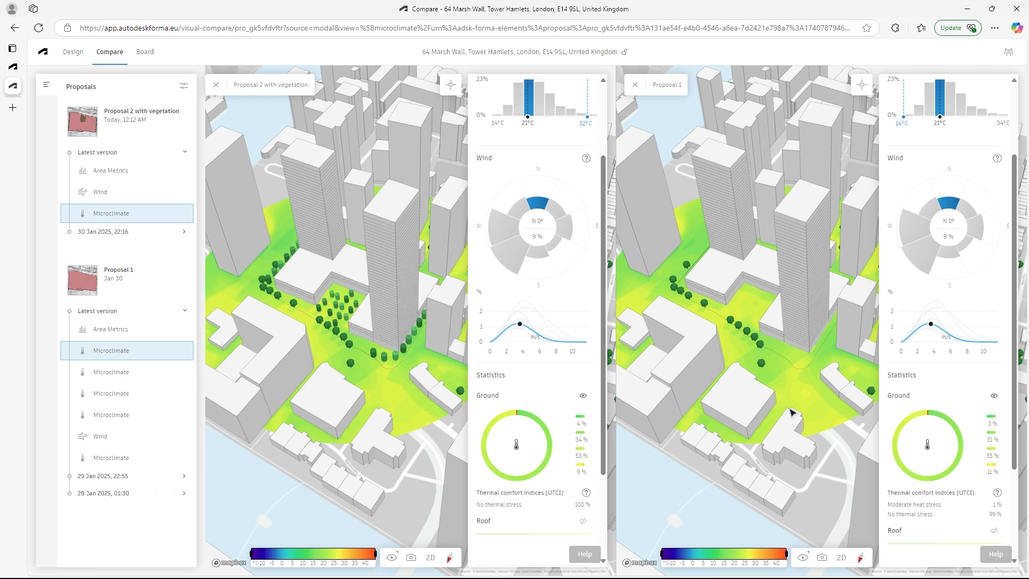
scroll(556, 414, "up", 2)
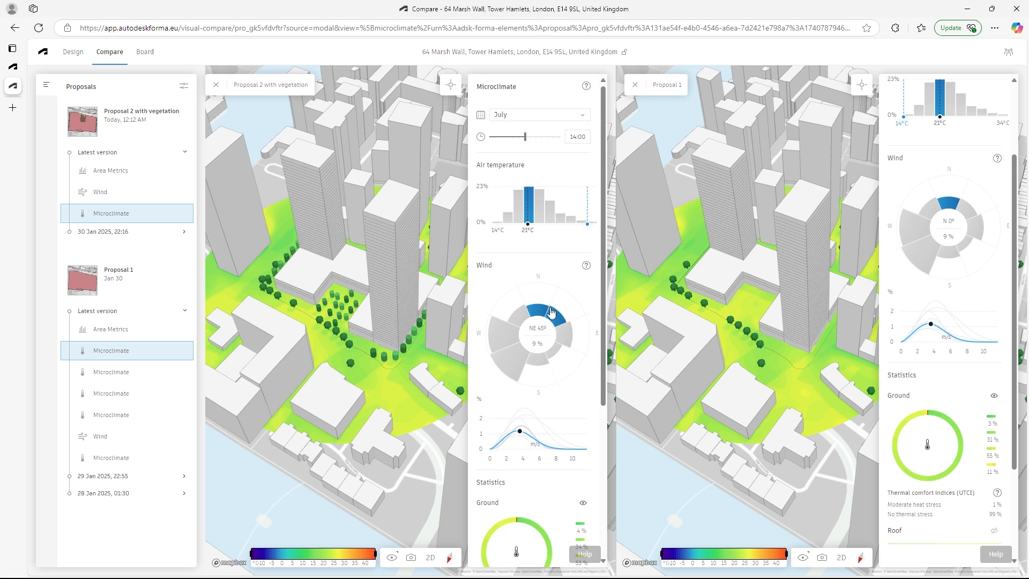
scroll(554, 427, "down", 3)
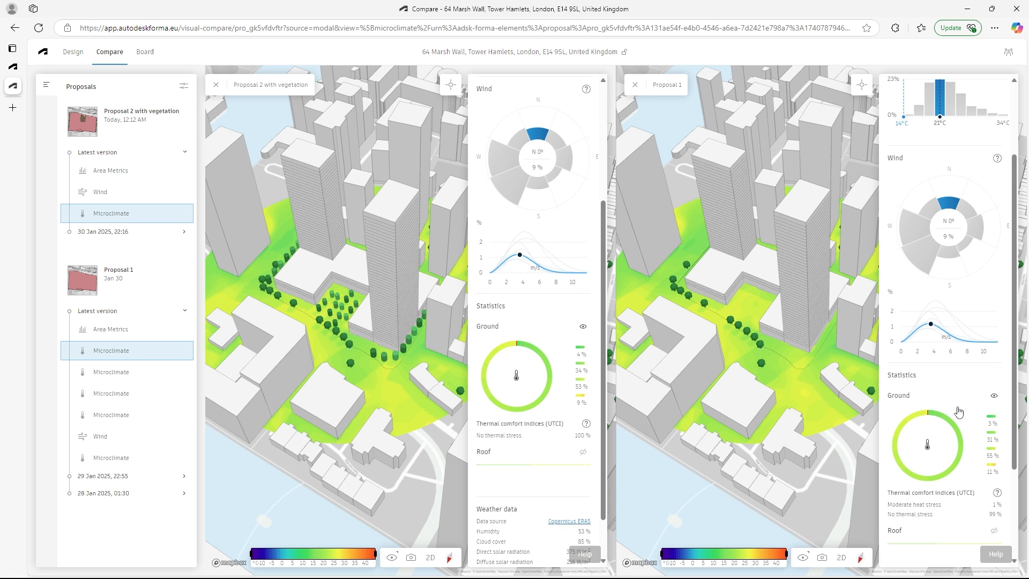
scroll(959, 411, "down", 2)
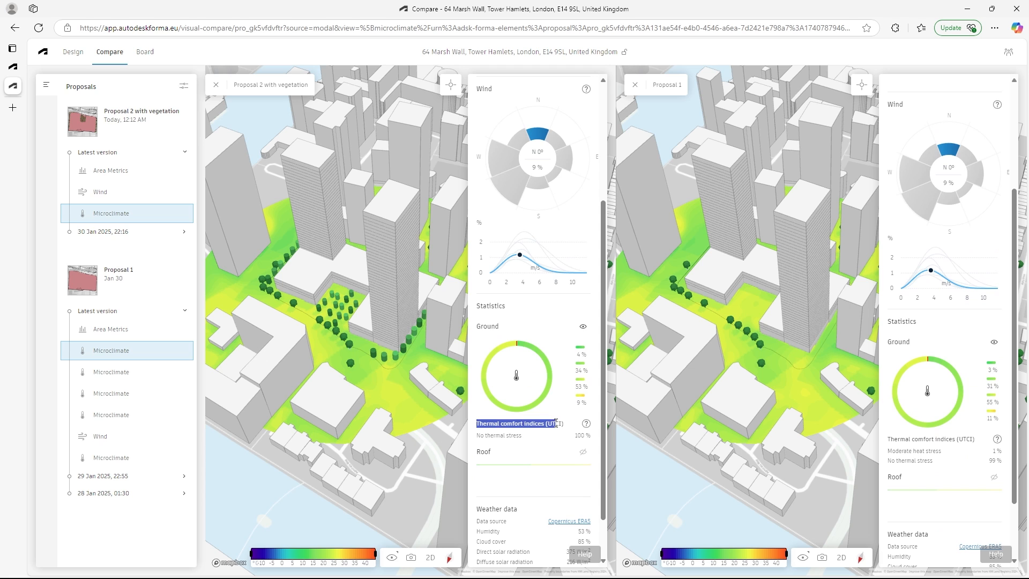
left_click_drag(556, 423, 556, 424)
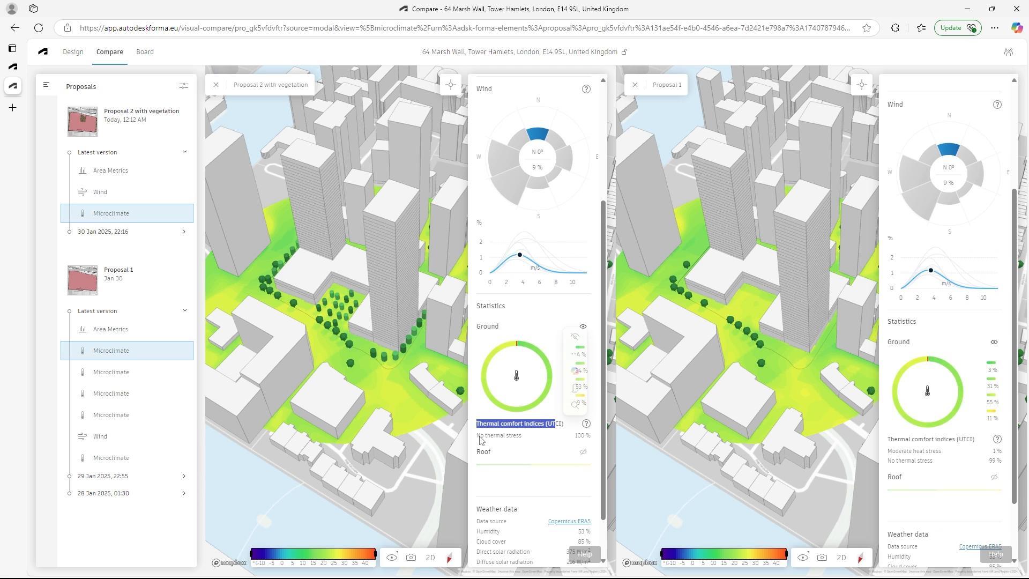
scroll(587, 447, "up", 2)
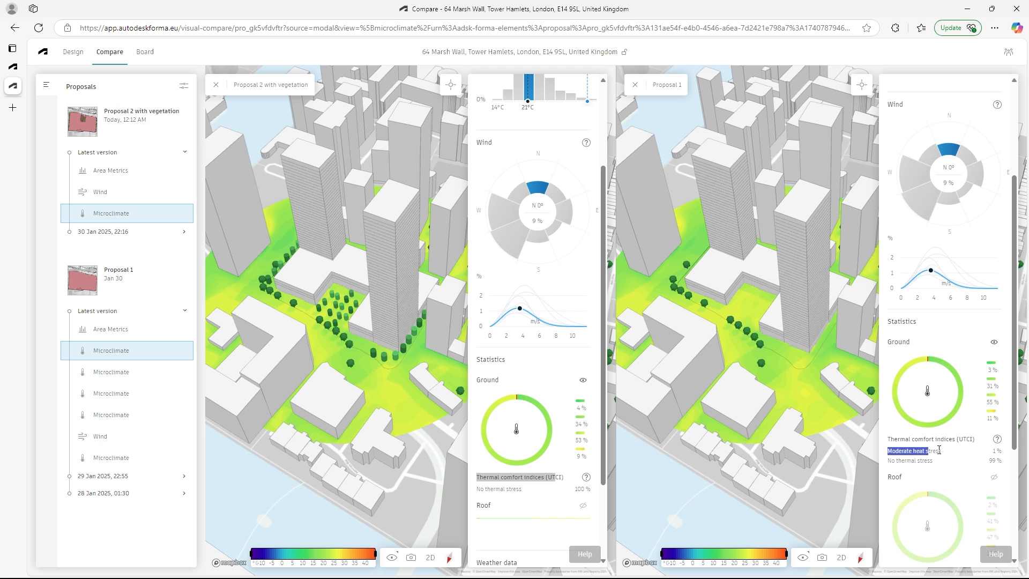
left_click_drag(940, 451, 943, 451)
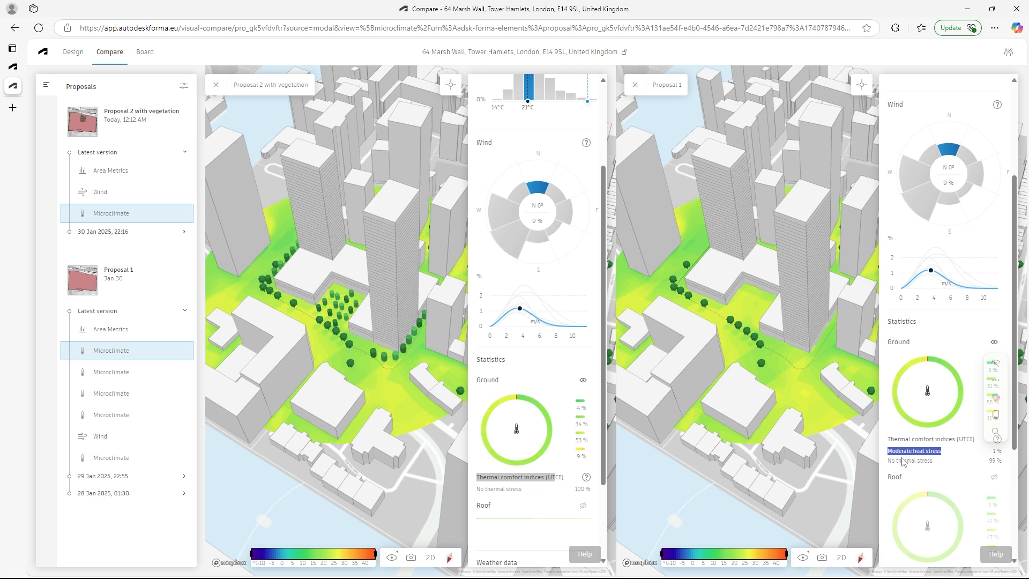
- Compare both proposals' July 14:00 microclimate at a warmer air temperature, setting 27 °C for Proposal 2 with vegetation and Proposal 1
scroll(557, 370, "up", 3)
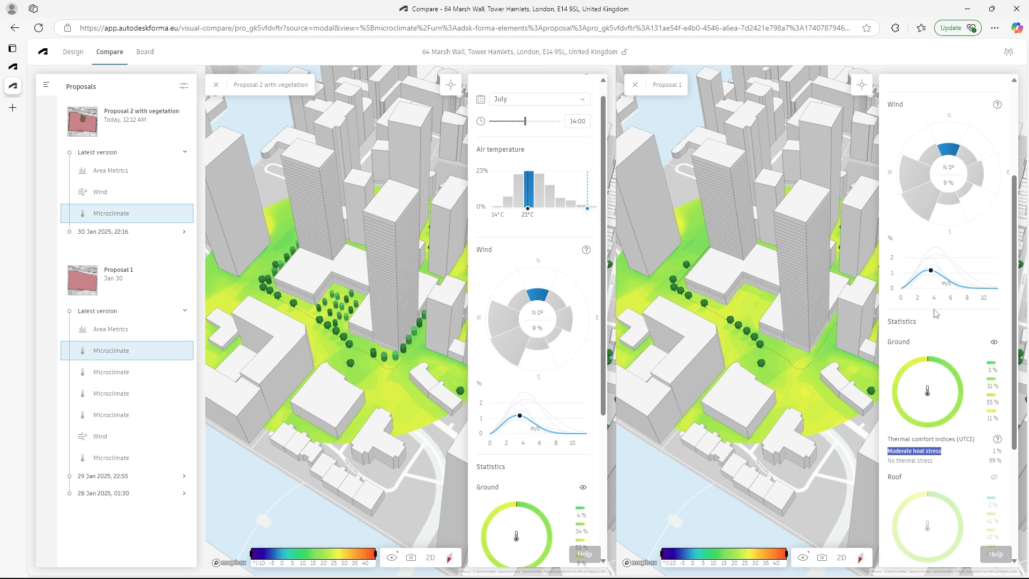
scroll(964, 308, "up", 3)
scroll(967, 310, "up", 1)
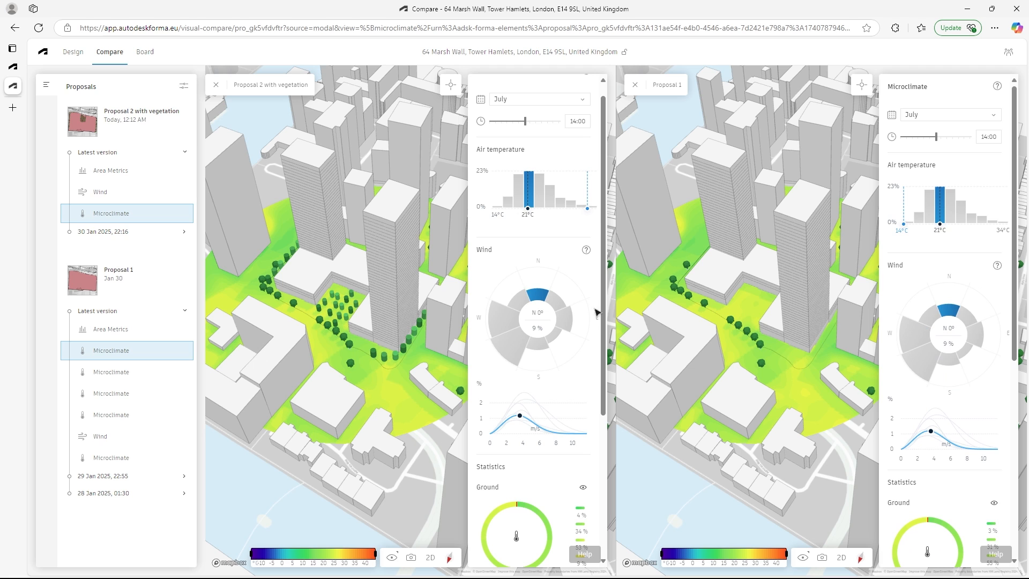
scroll(558, 375, "down", 1)
mouse_move(560, 384)
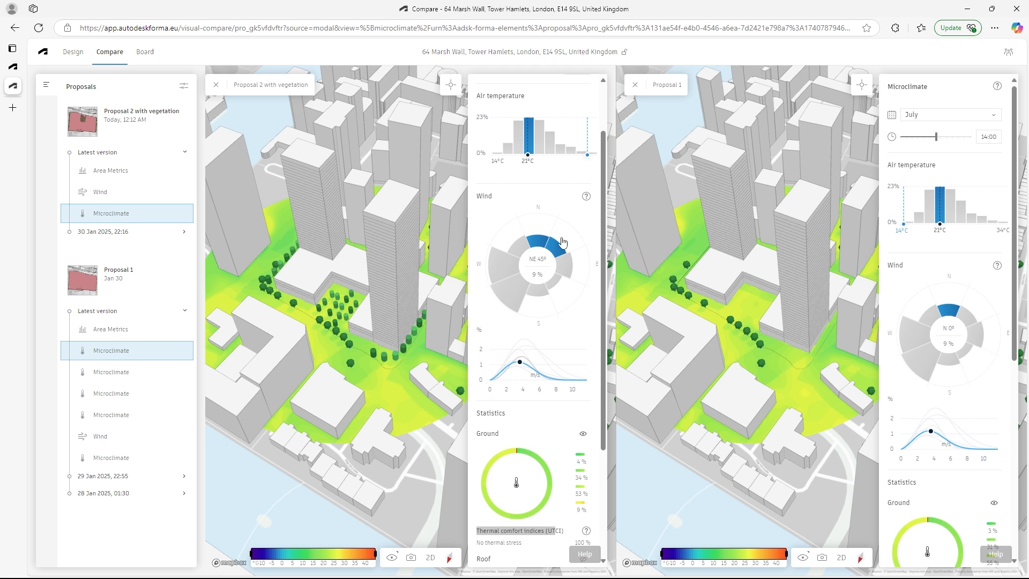
scroll(527, 188, "up", 1)
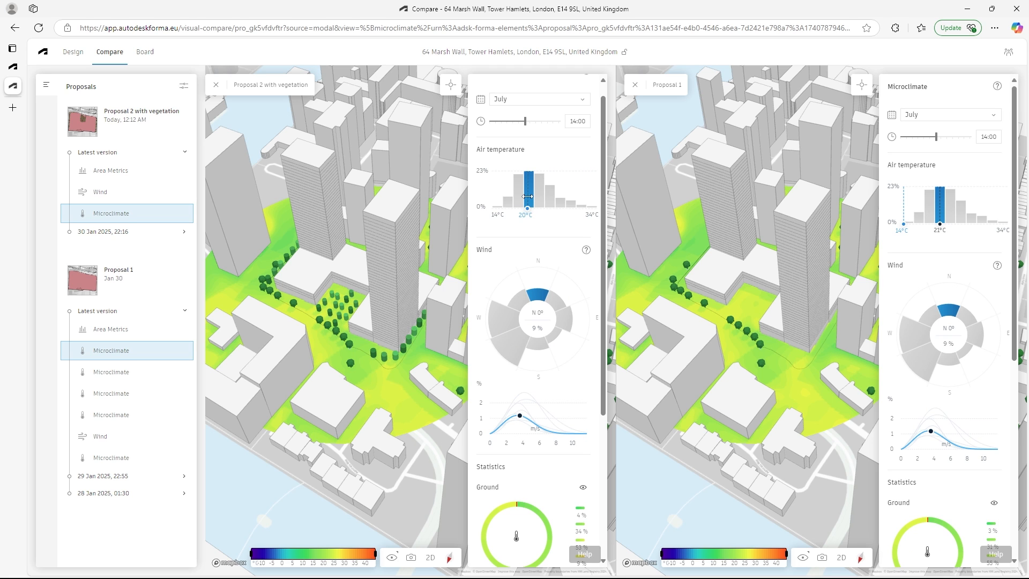
left_click(559, 187)
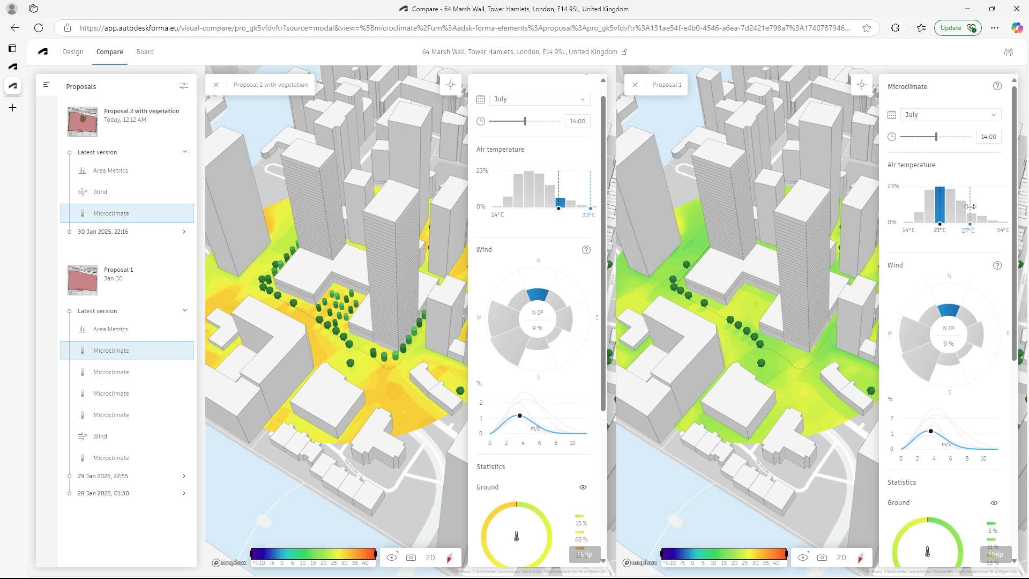
left_click(970, 206)
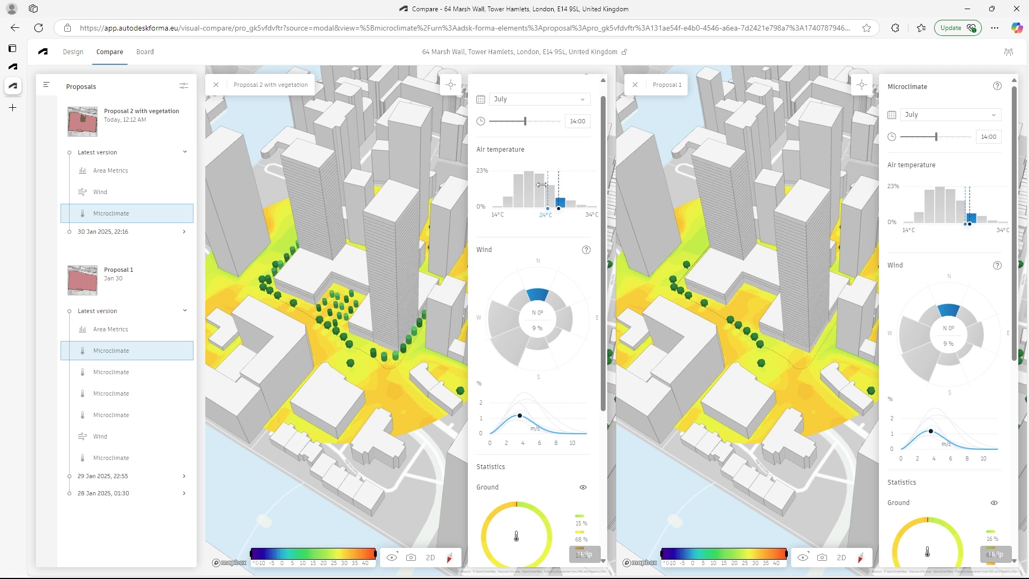
- Set the air temperature to 17 °C in both proposals and compare their ground thermal comfort
left_click(508, 188)
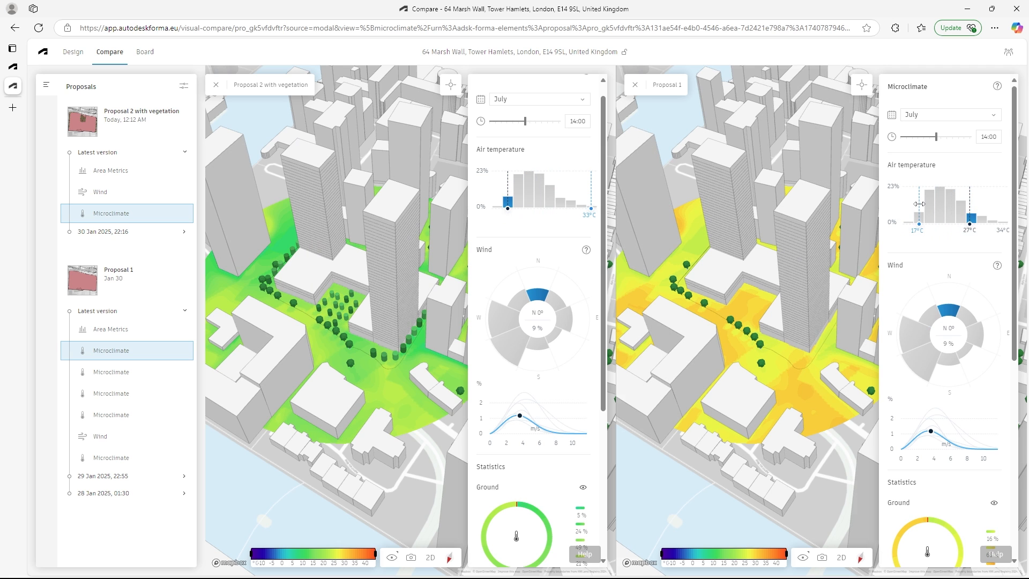
left_click(919, 204)
mouse_move(501, 355)
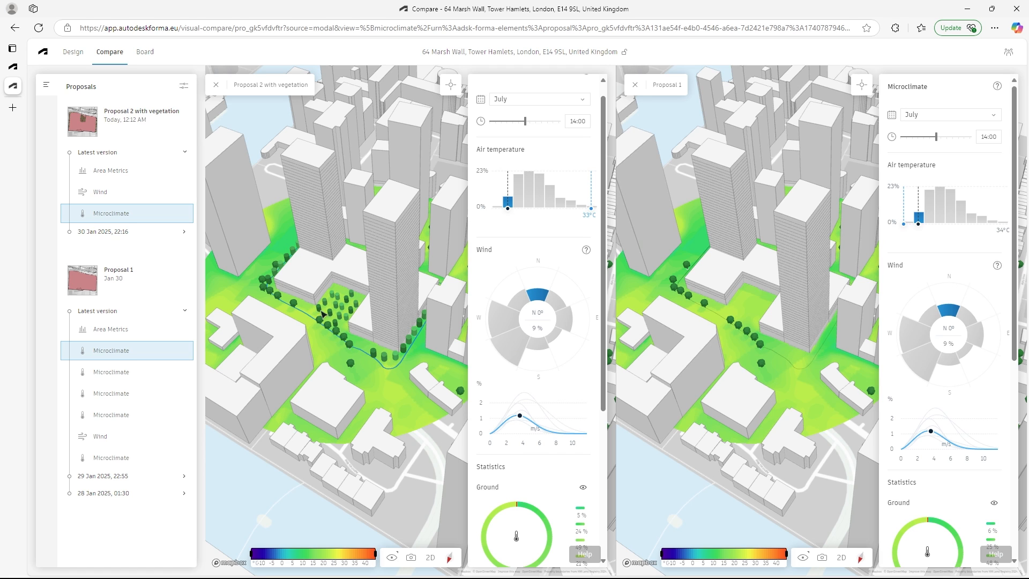
scroll(546, 349, "down", 2)
scroll(550, 348, "up", 2)
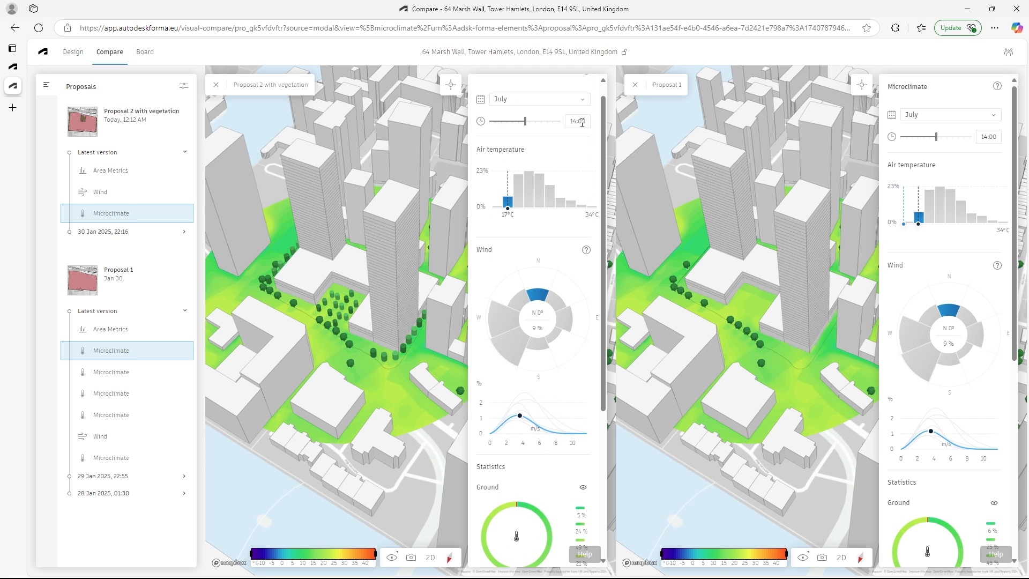